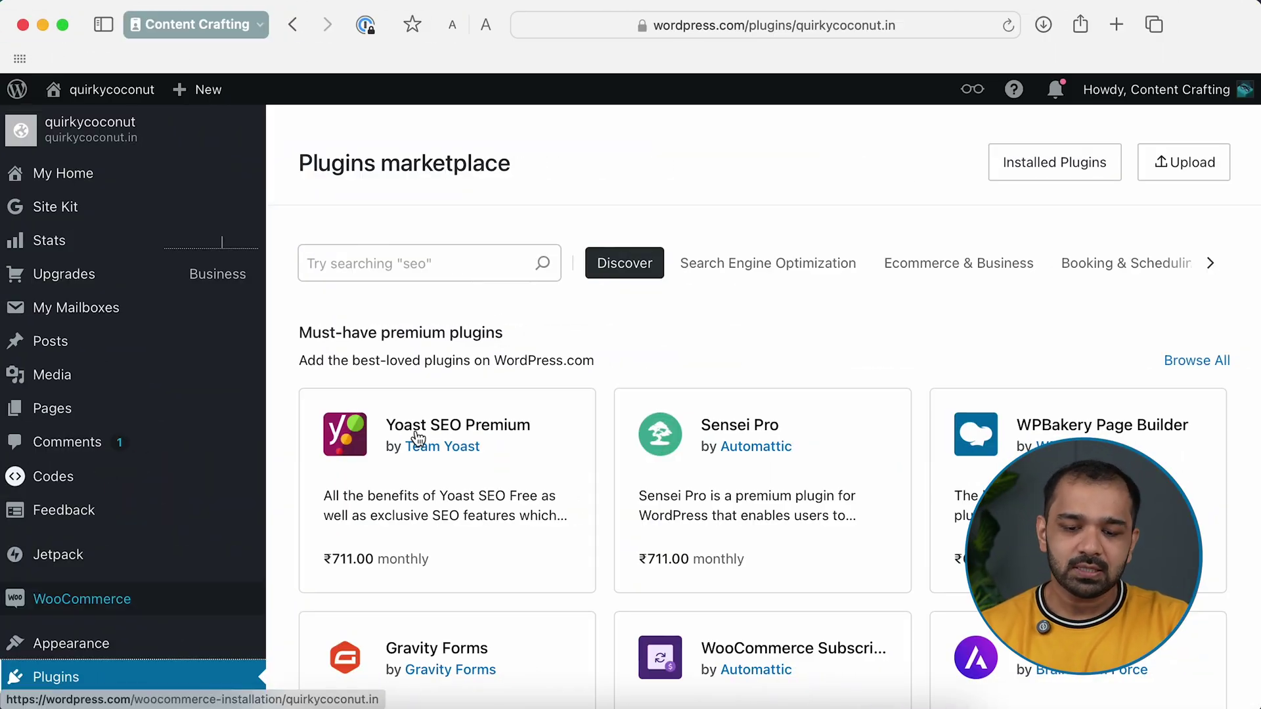
Open the Plugins marketplace from the quirkycoconut site's dashboard sidebar
{"action": "left_click", "coordinate": [434, 264]}
Search the marketplace for mailpoet and open the MailPoet plugin's details page
{"action": "type", "text": "mqi"}
{"action": "type", "text": "lpoe"}
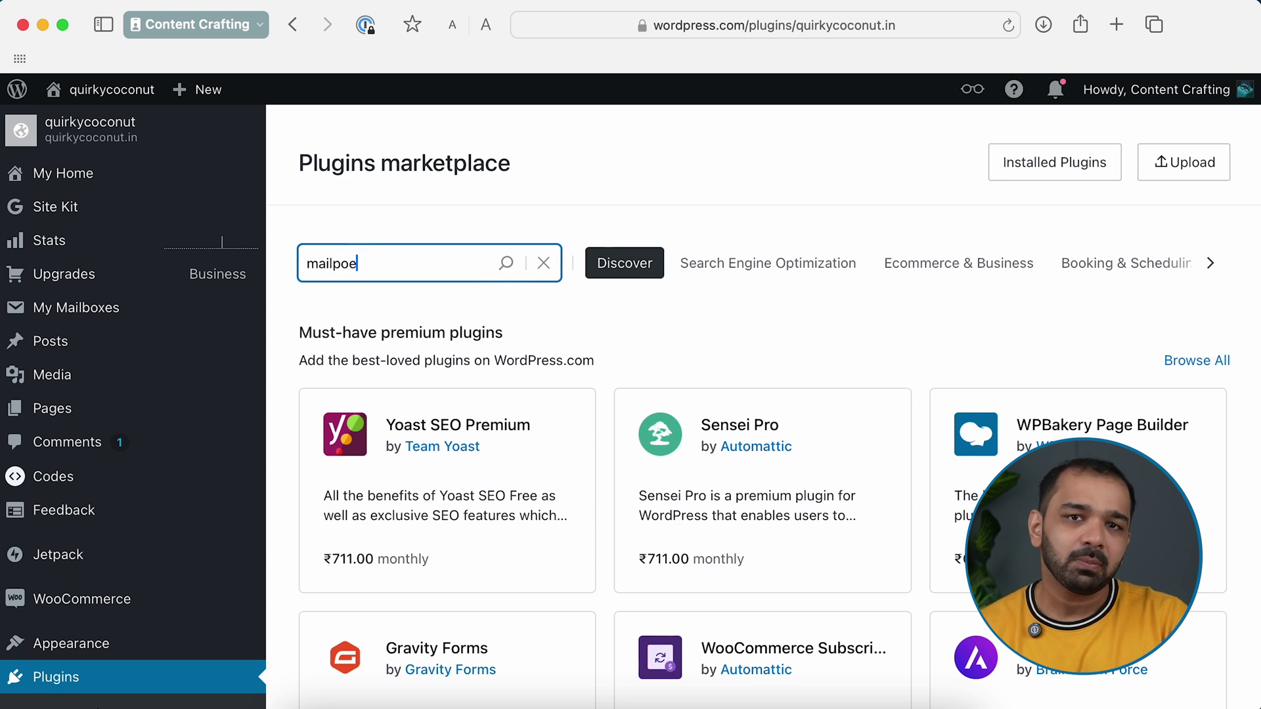
{"action": "type", "text": "t"}
{"action": "key", "text": "Return"}
{"action": "scroll", "coordinate": [430, 417], "scroll_direction": "down", "scroll_amount": 3}
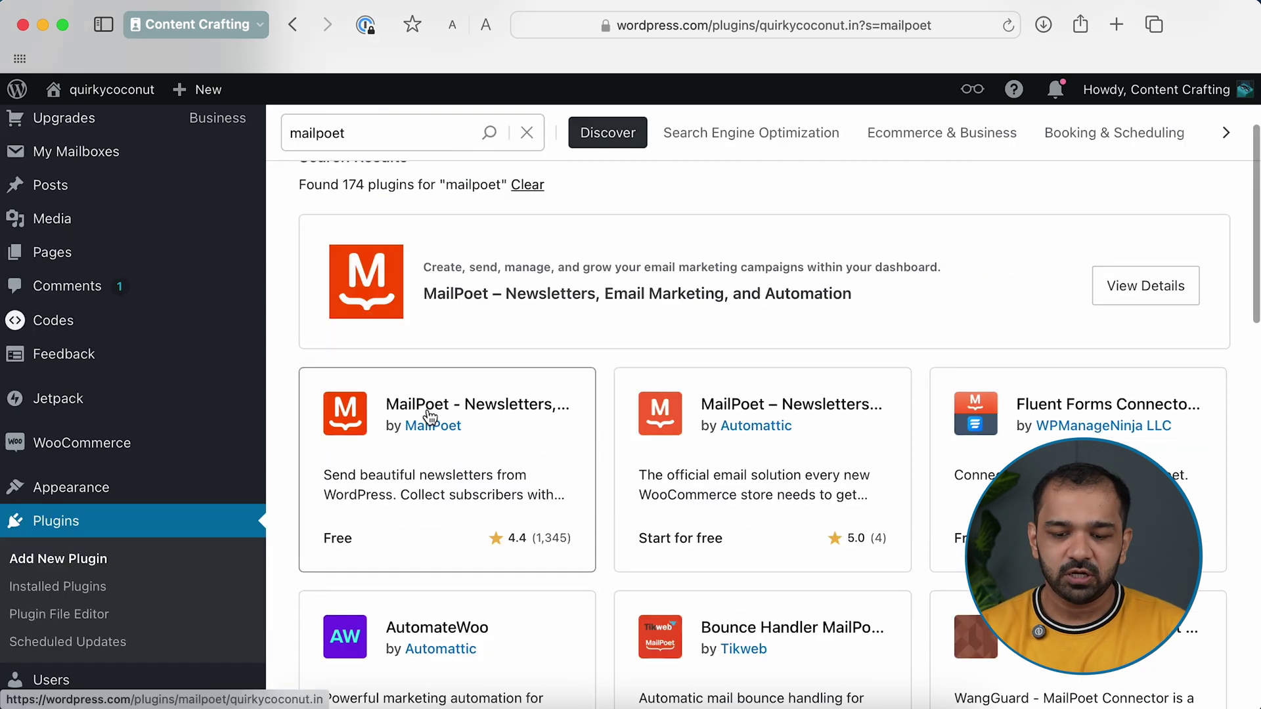
{"action": "left_click", "coordinate": [493, 408]}
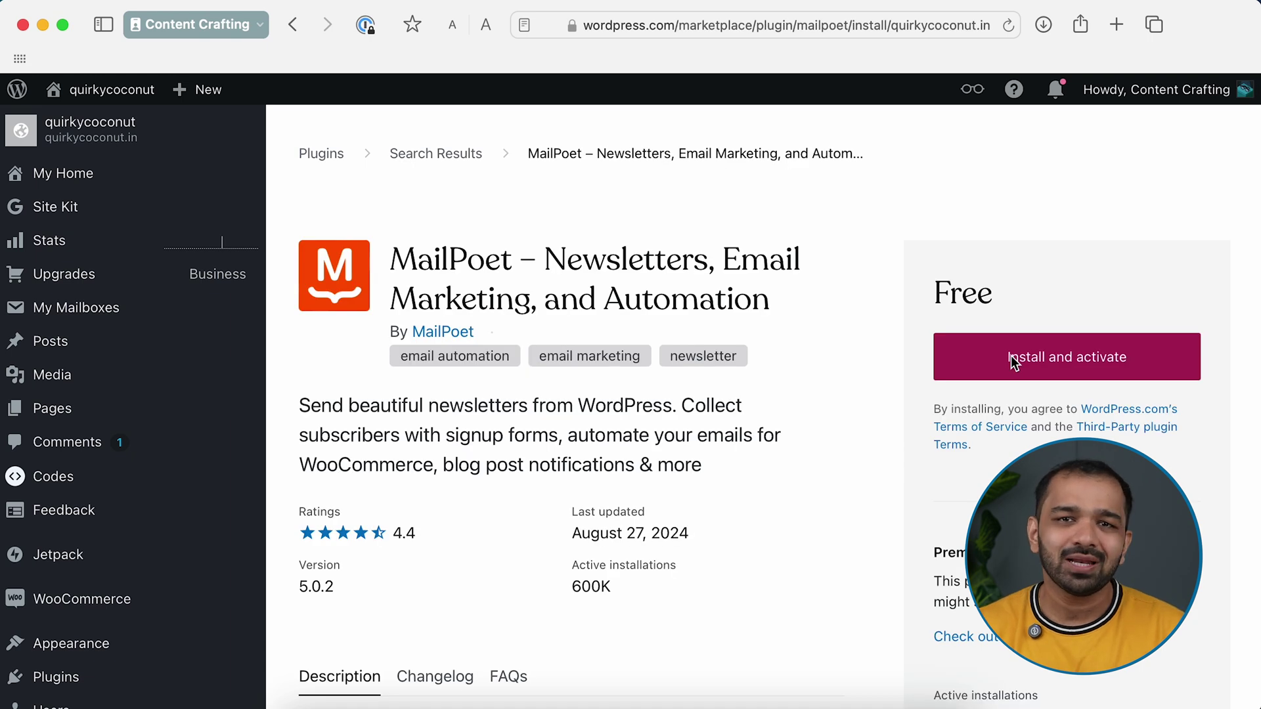
Install and activate MailPoet, then go to its plugin management page
{"action": "left_click", "coordinate": [1011, 356]}
{"action": "left_click", "coordinate": [701, 567]}
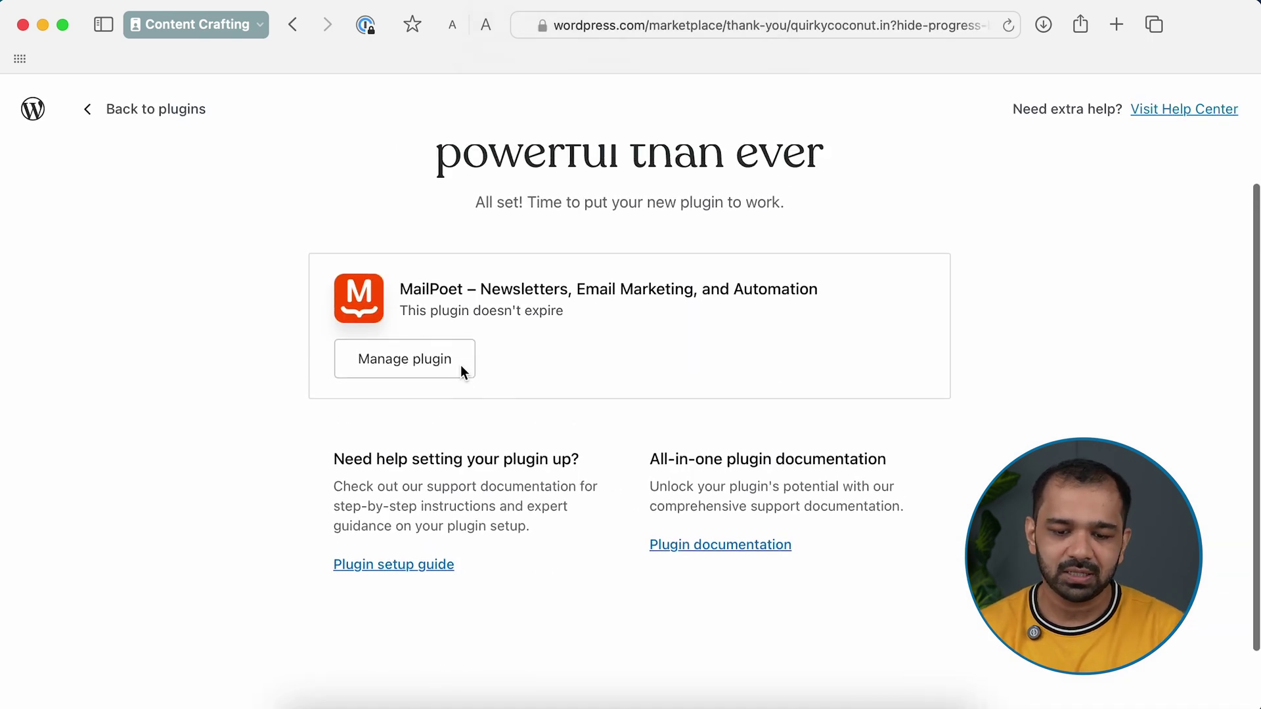
{"action": "left_click", "coordinate": [423, 417]}
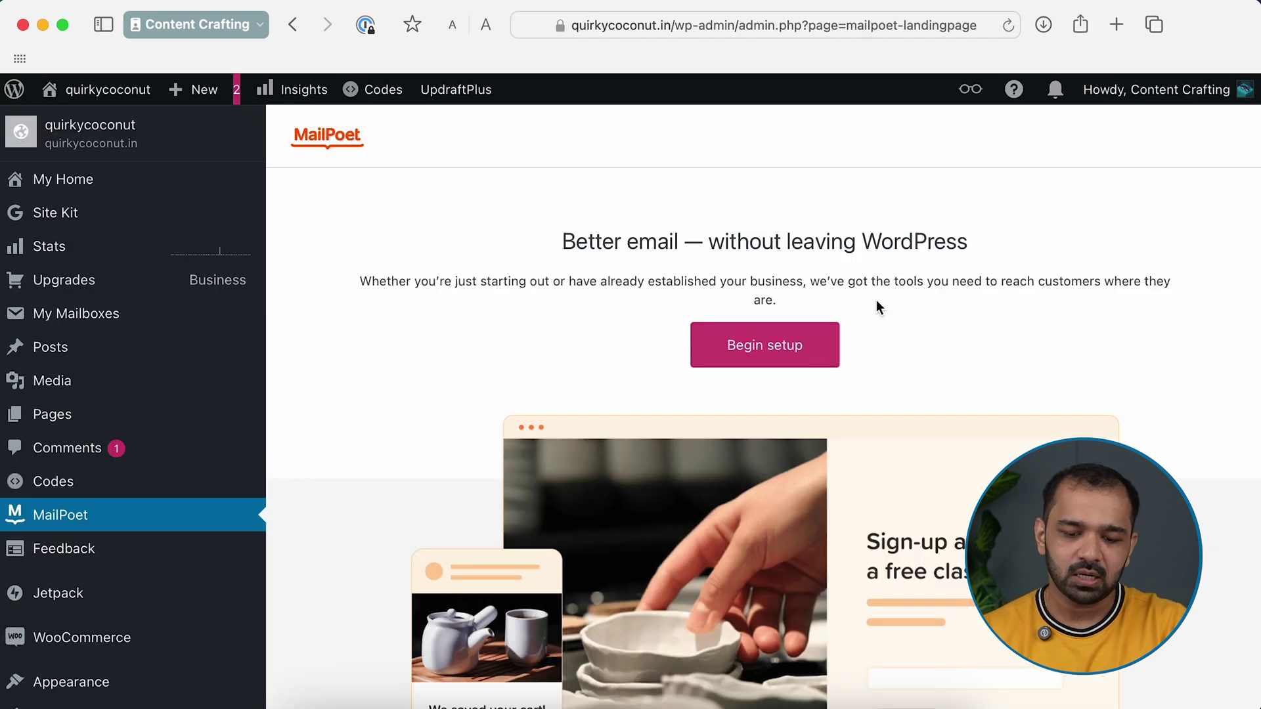
Confirm the default From Name and From Address, then start connecting a MailPoet account
{"action": "scroll", "coordinate": [998, 393], "scroll_direction": "down", "scroll_amount": 1}
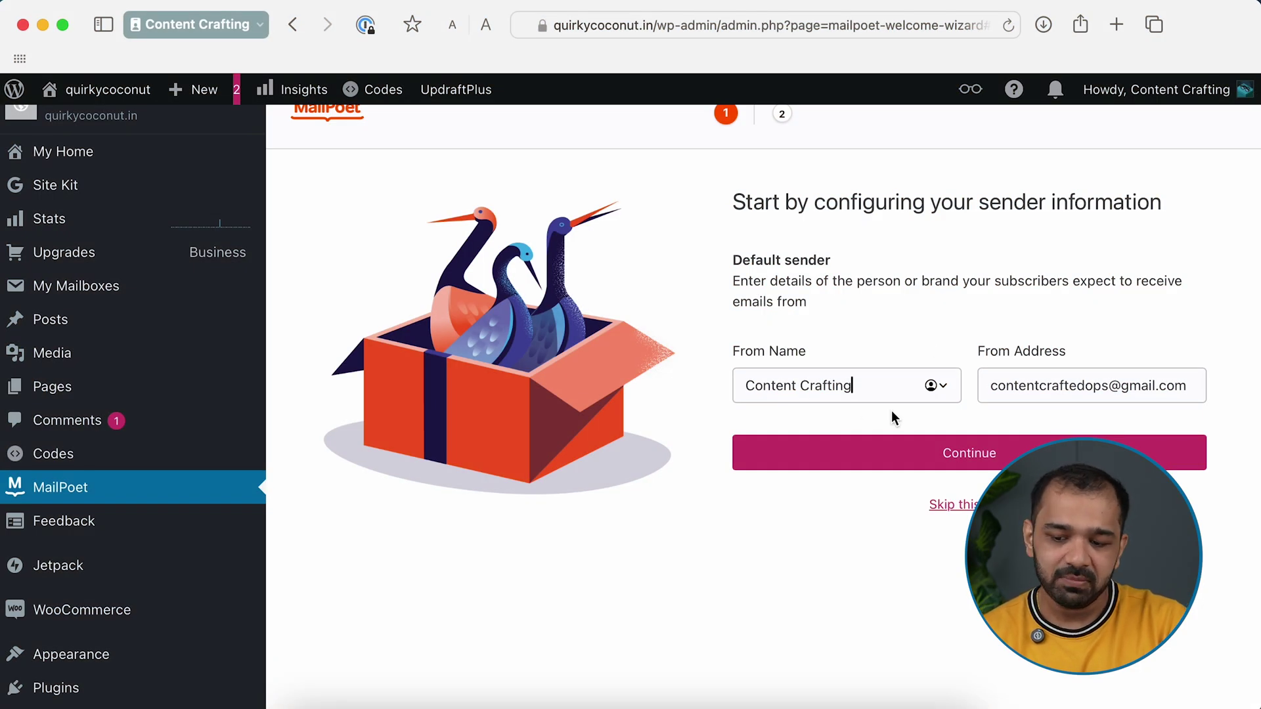
{"action": "scroll", "coordinate": [1115, 392], "scroll_direction": "down", "scroll_amount": 1}
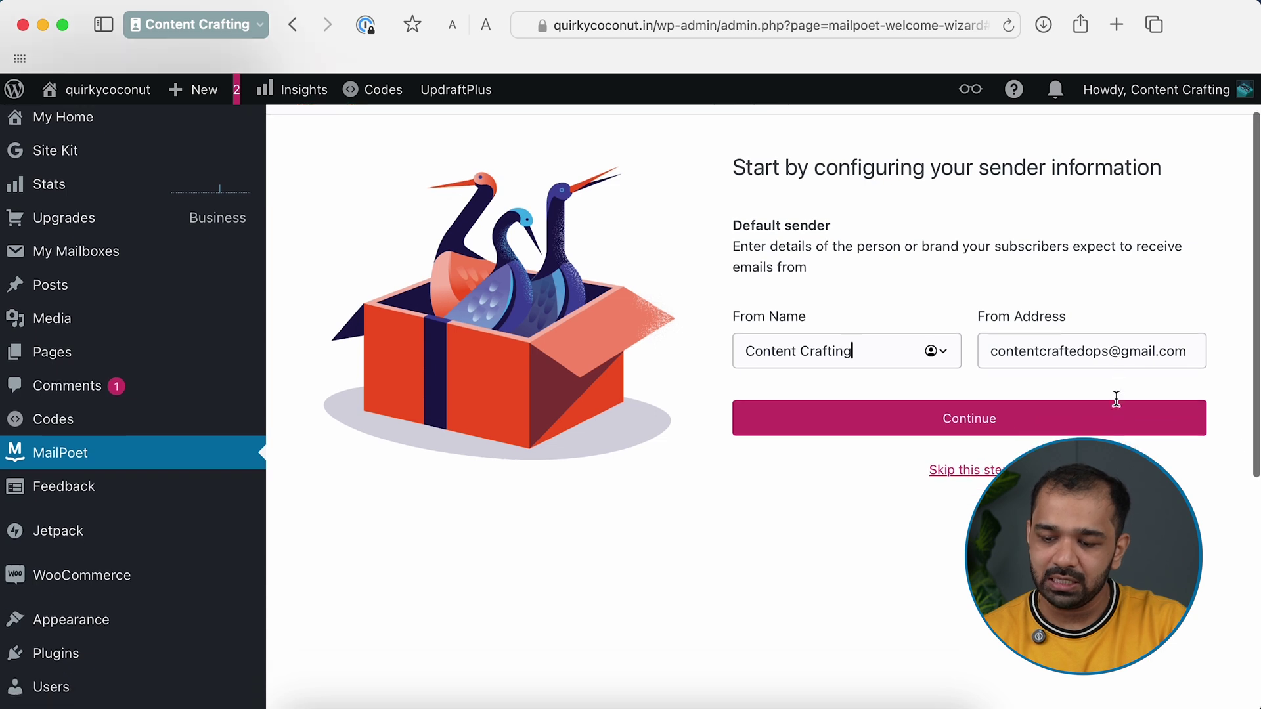
{"action": "left_click", "coordinate": [1200, 355]}
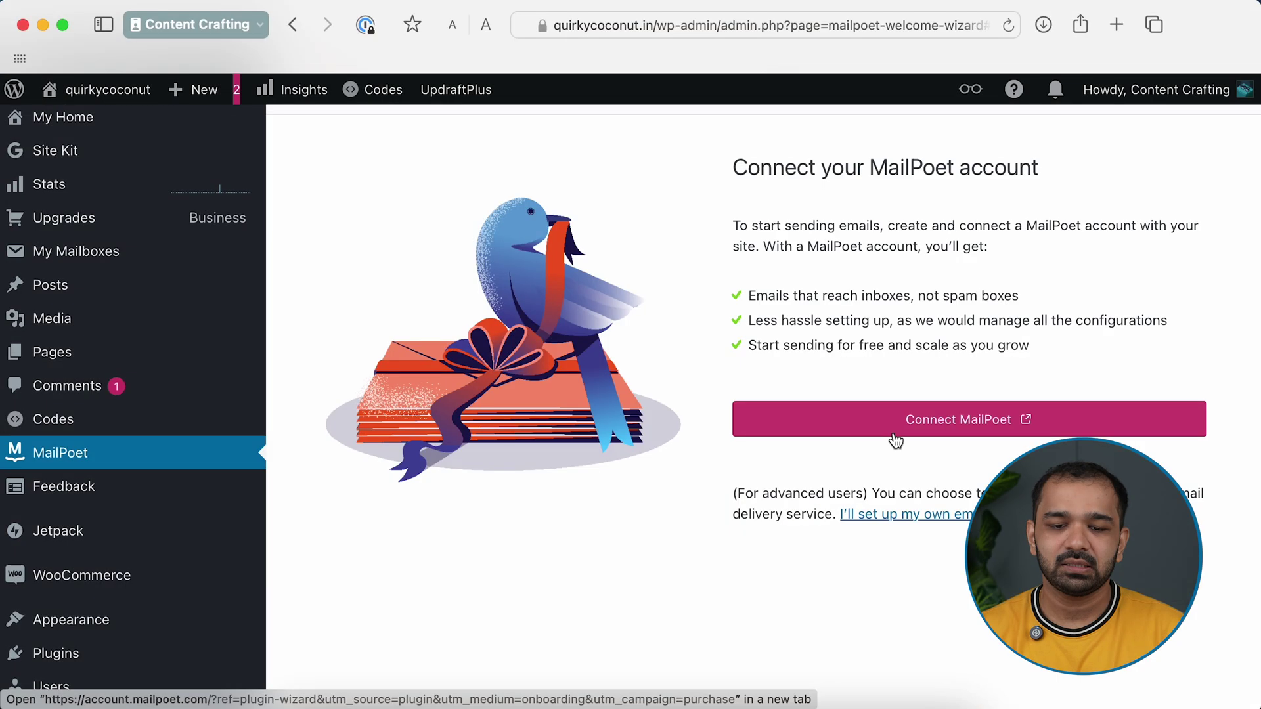
{"action": "left_click", "coordinate": [962, 425]}
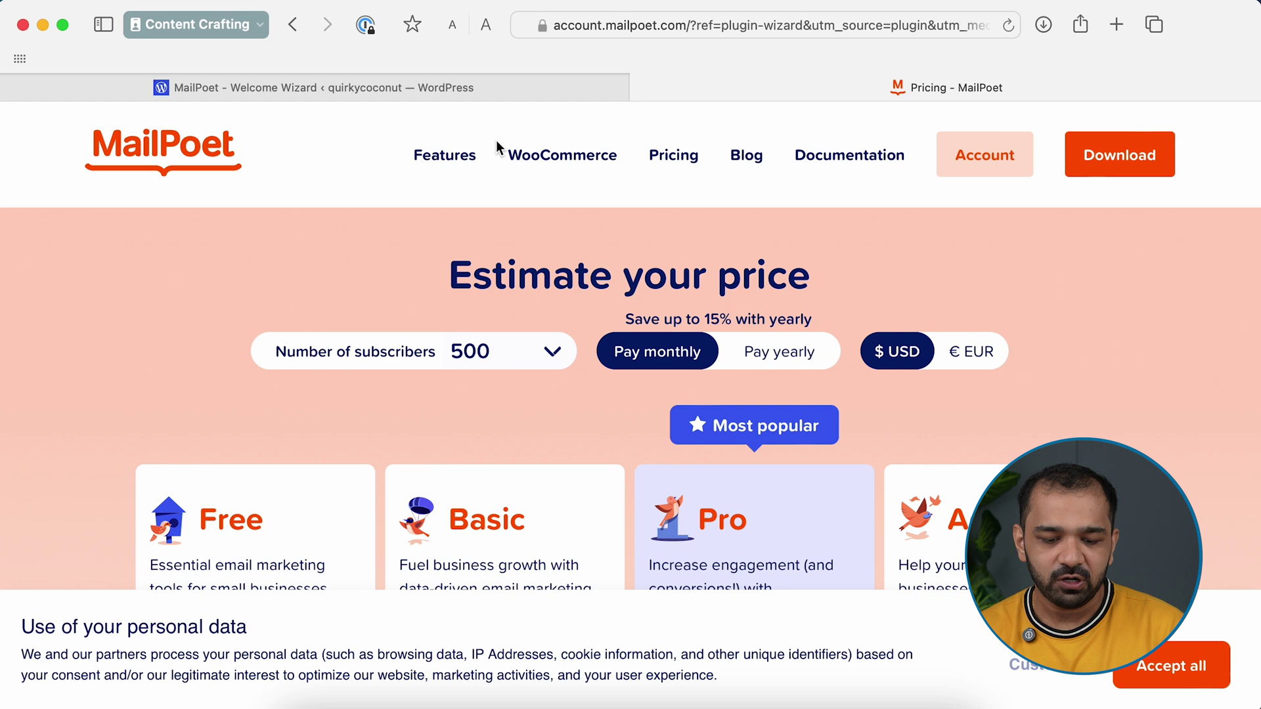
Sign up for MailPoet's Free plan with an email address and password, accepting the terms
{"action": "scroll", "coordinate": [197, 323], "scroll_direction": "down", "scroll_amount": 3}
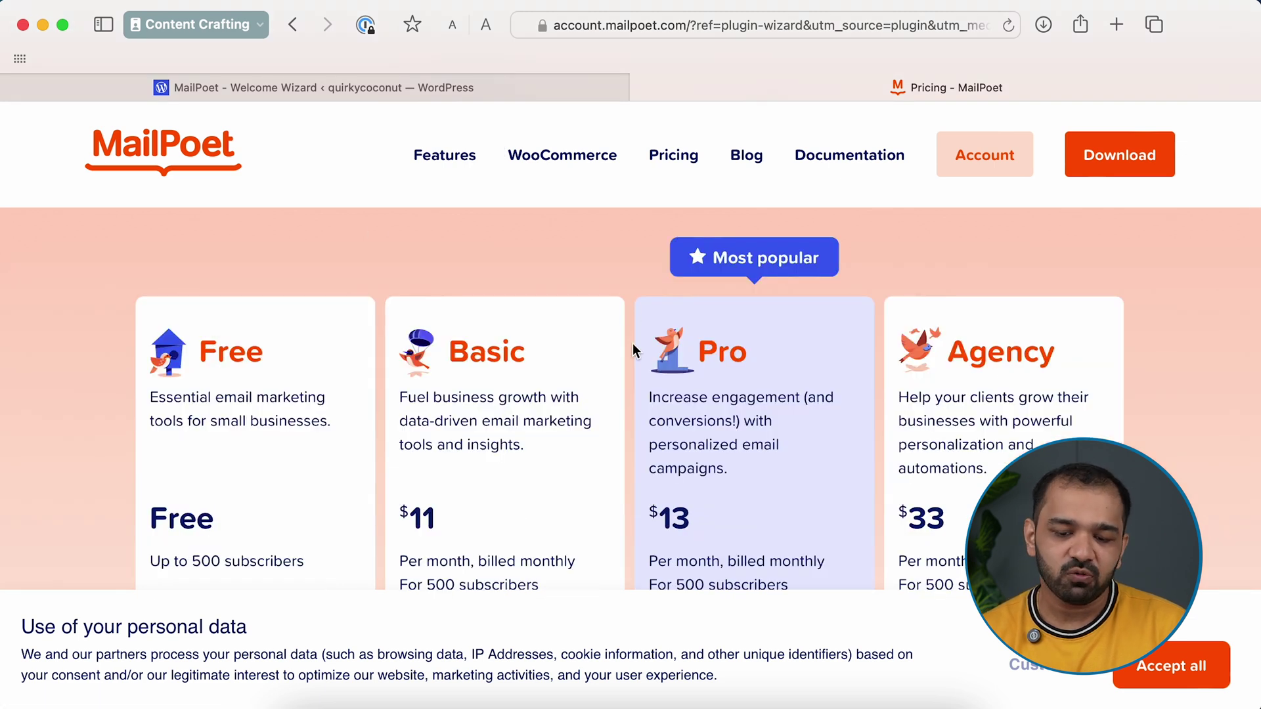
{"action": "scroll", "coordinate": [633, 344], "scroll_direction": "down", "scroll_amount": 2}
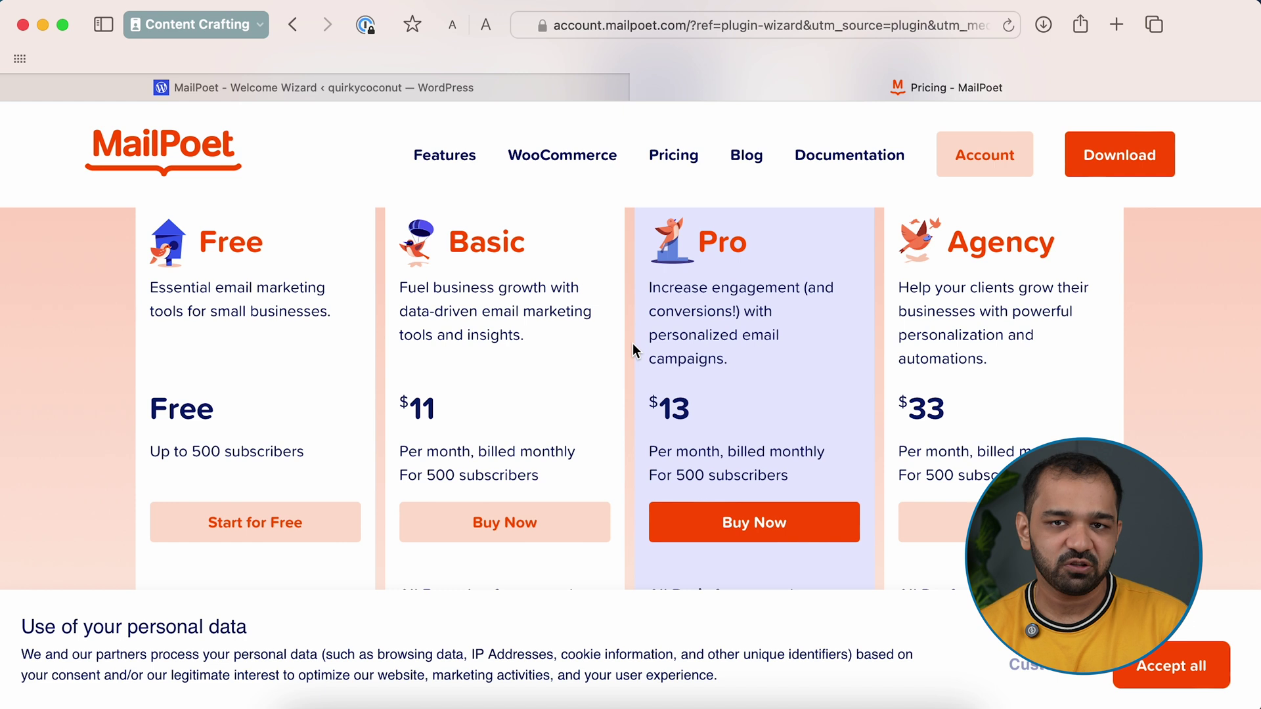
{"action": "left_click", "coordinate": [235, 526]}
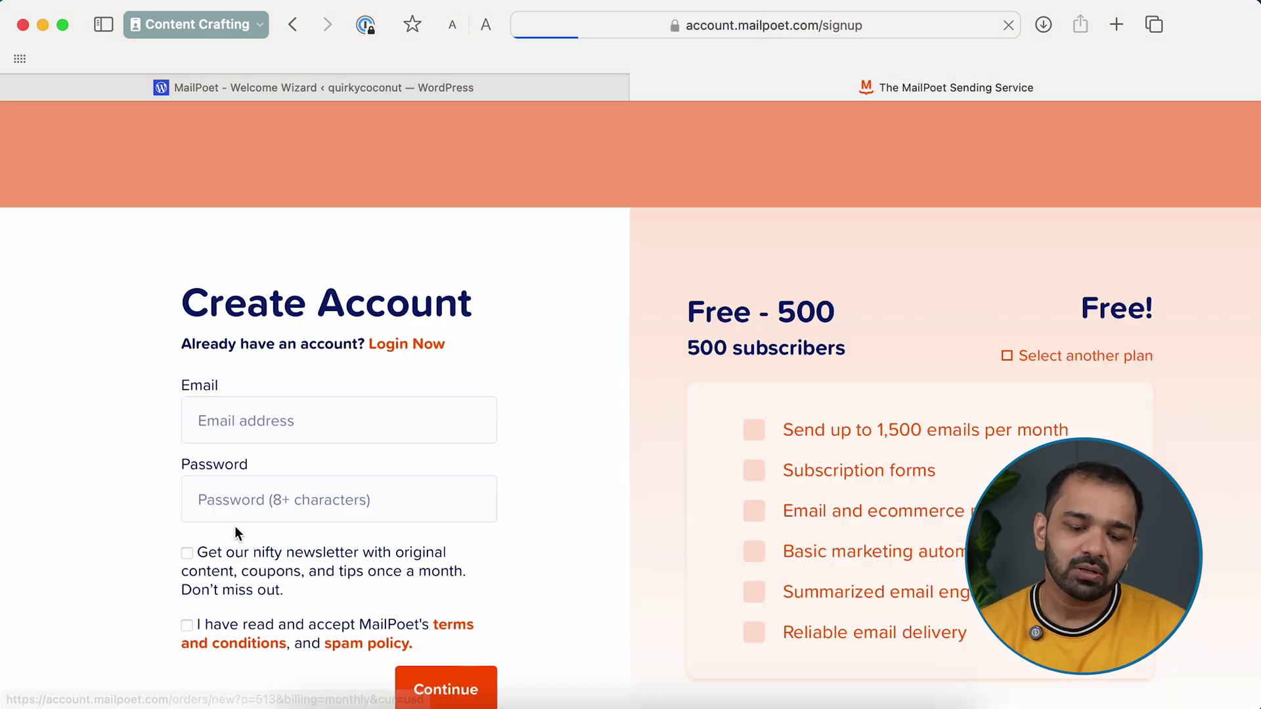
{"action": "key", "text": "Tab"}
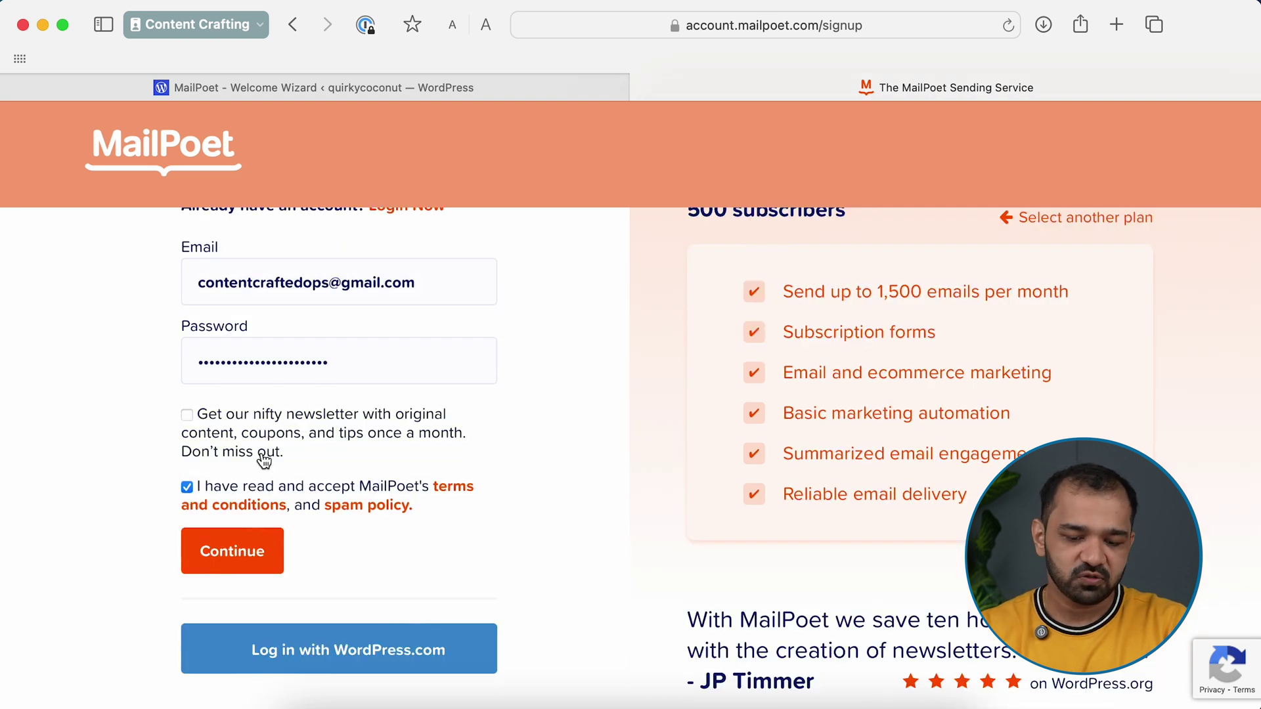
{"action": "scroll", "coordinate": [264, 456], "scroll_direction": "down", "scroll_amount": 2}
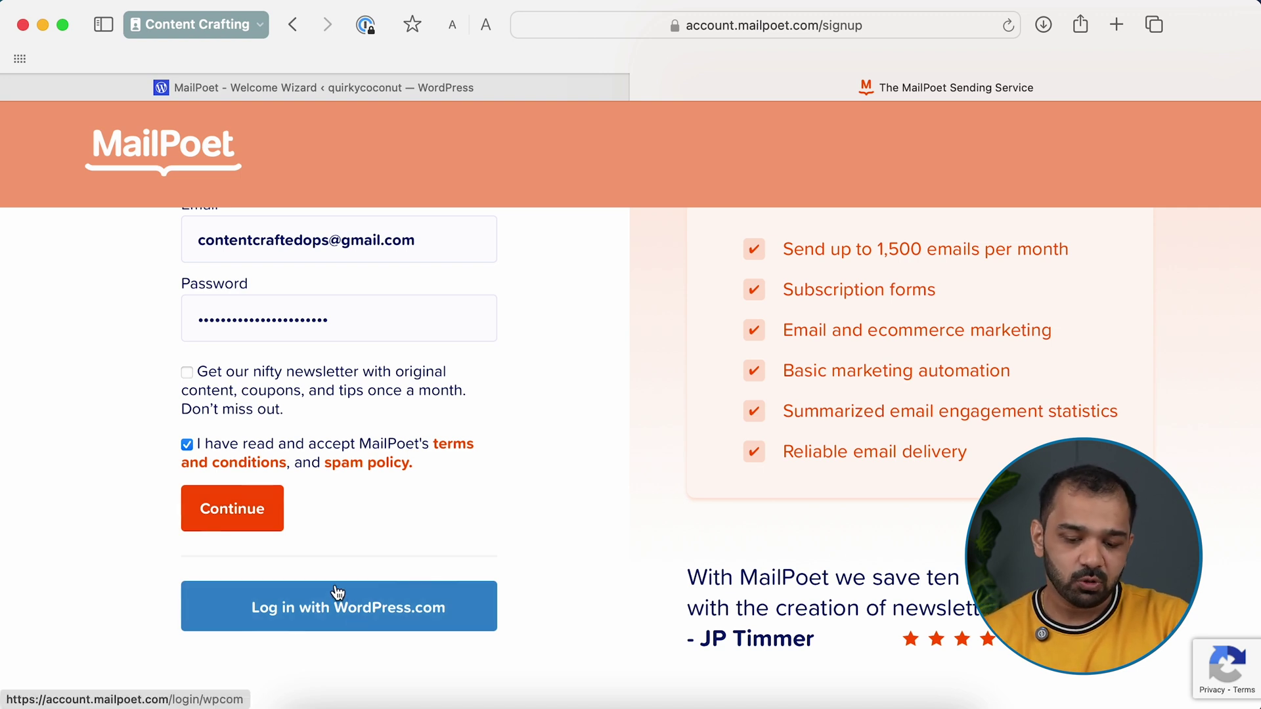
{"action": "left_click", "coordinate": [241, 511]}
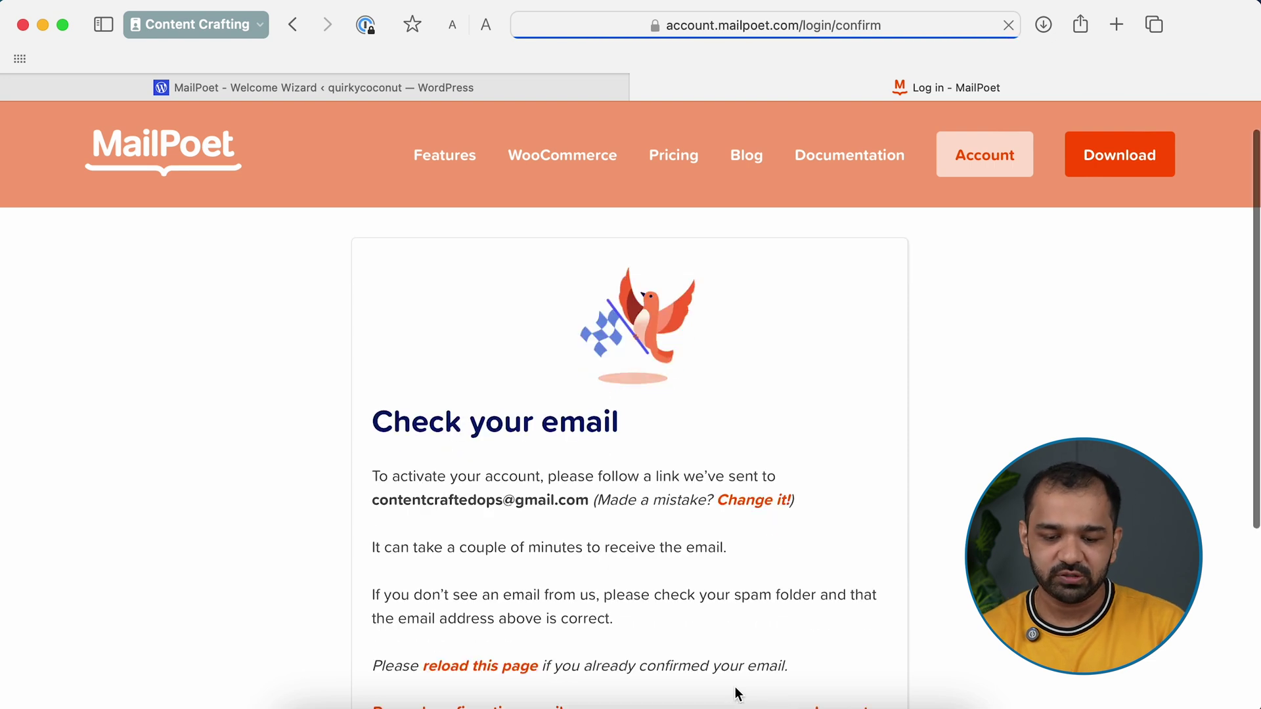
{"action": "scroll", "coordinate": [673, 463], "scroll_direction": "down", "scroll_amount": 2}
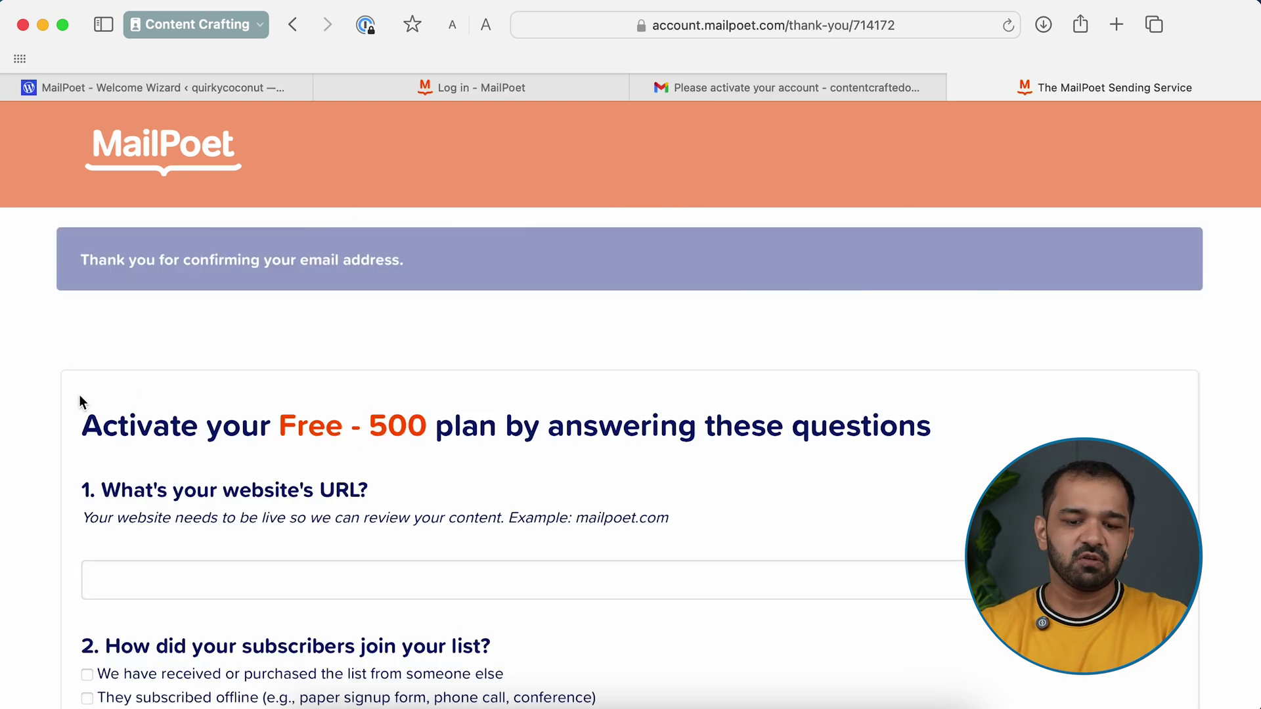
Enter the website URL and set the list-source answers on the activation questionnaire
{"action": "scroll", "coordinate": [227, 382], "scroll_direction": "down", "scroll_amount": 2}
{"action": "scroll", "coordinate": [167, 471], "scroll_direction": "down", "scroll_amount": 3}
{"action": "left_click", "coordinate": [131, 414]}
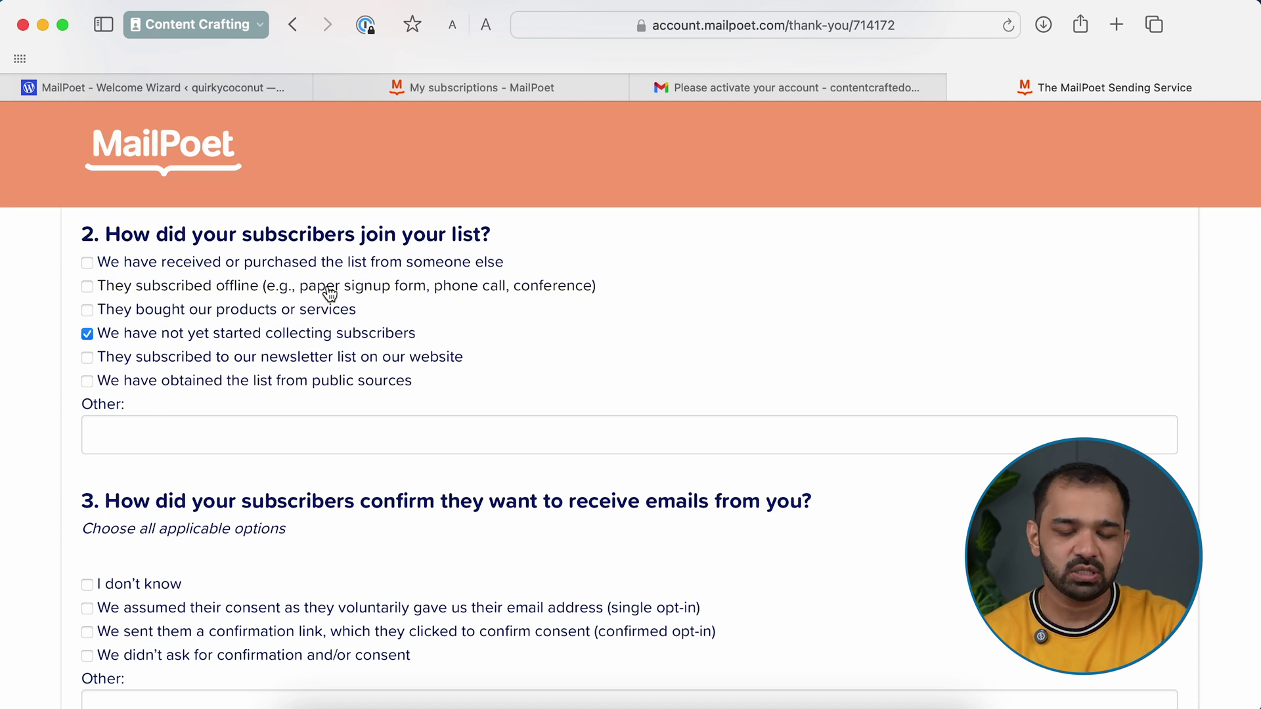
{"action": "left_click", "coordinate": [88, 264]}
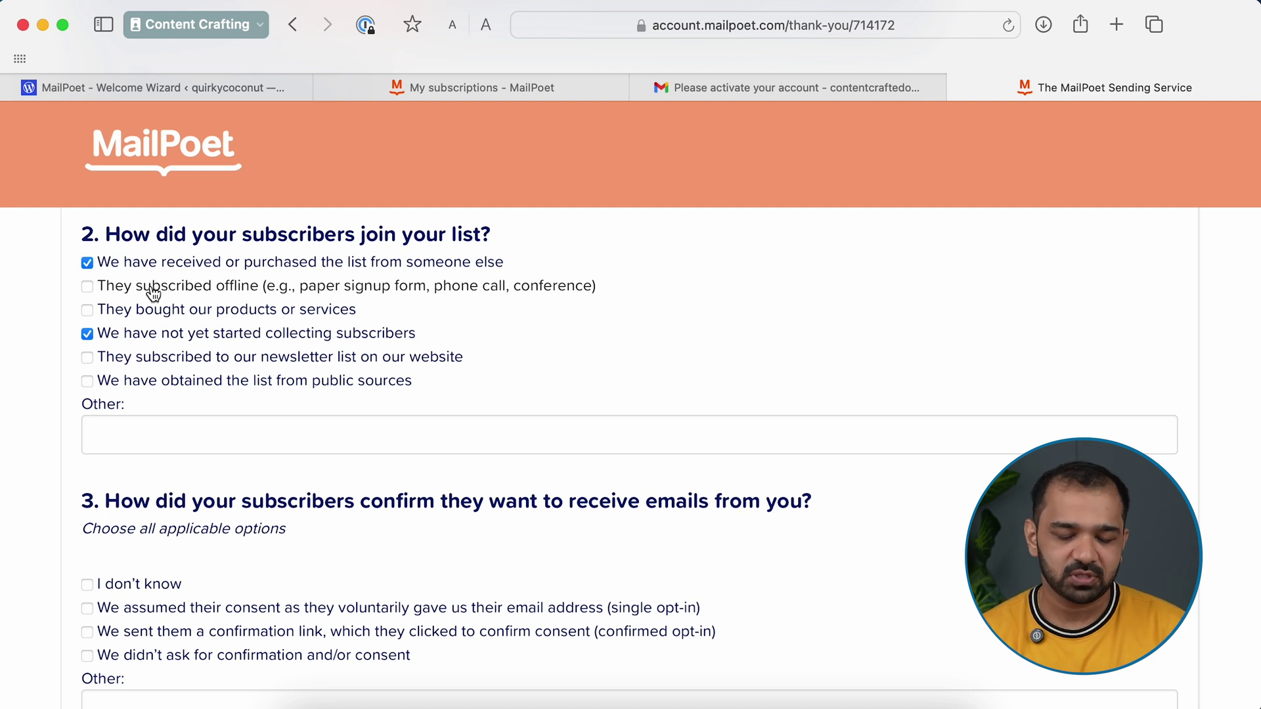
{"action": "left_click", "coordinate": [87, 263]}
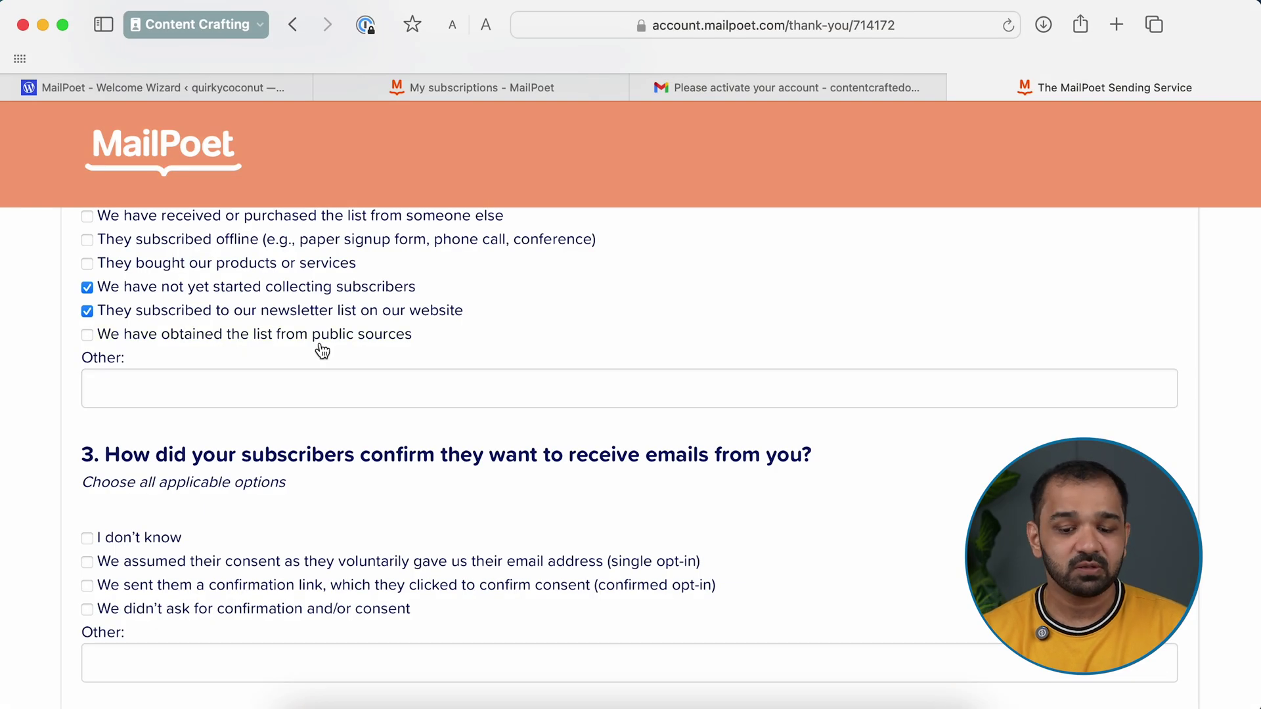
{"action": "left_click", "coordinate": [87, 311]}
Answer "It's my first time sending emails!" and no confirmation asked, then submit
{"action": "scroll", "coordinate": [179, 216], "scroll_direction": "up", "scroll_amount": 1}
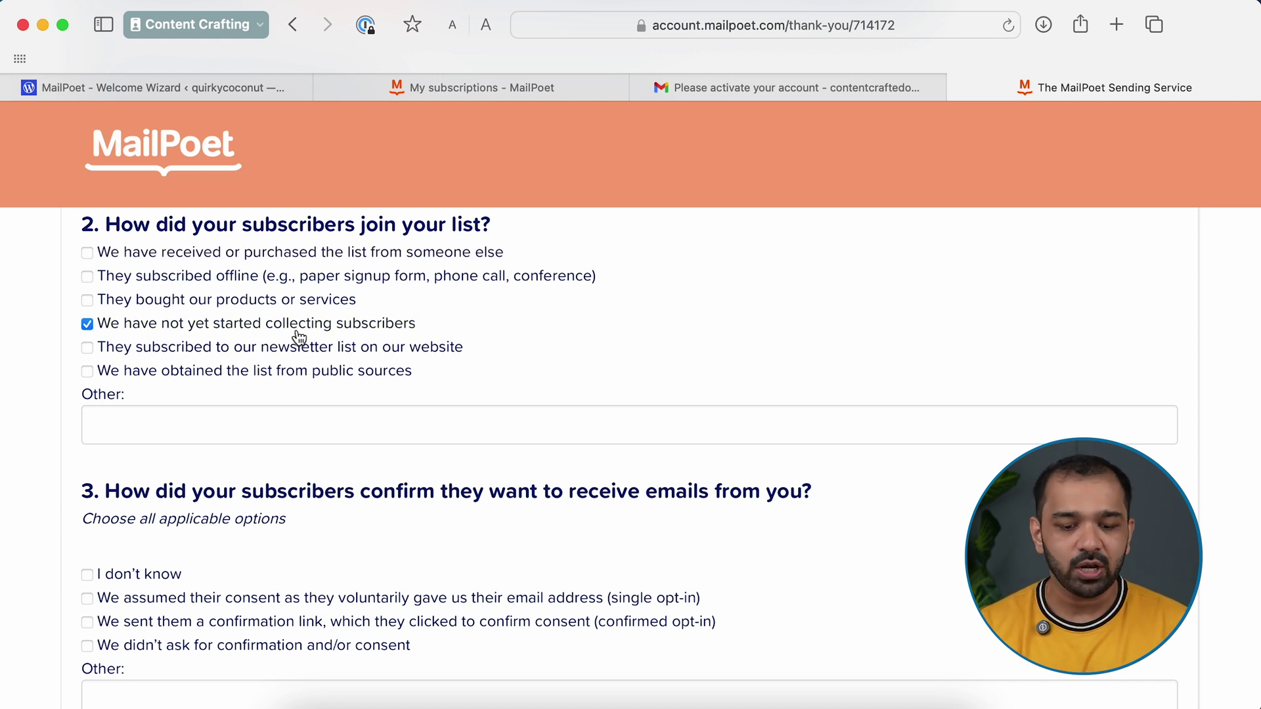
{"action": "scroll", "coordinate": [197, 380], "scroll_direction": "down", "scroll_amount": 3}
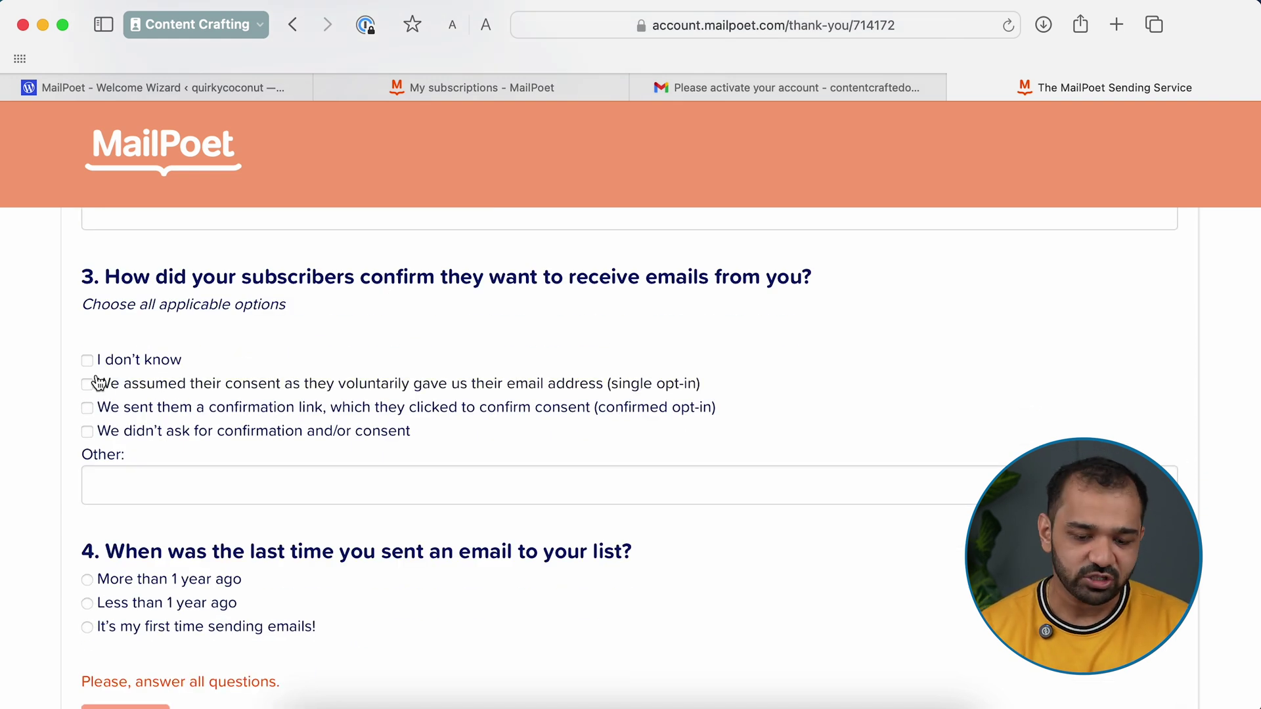
{"action": "scroll", "coordinate": [85, 410], "scroll_direction": "down", "scroll_amount": 2}
{"action": "left_click", "coordinate": [87, 491]}
{"action": "scroll", "coordinate": [380, 509], "scroll_direction": "up", "scroll_amount": 2}
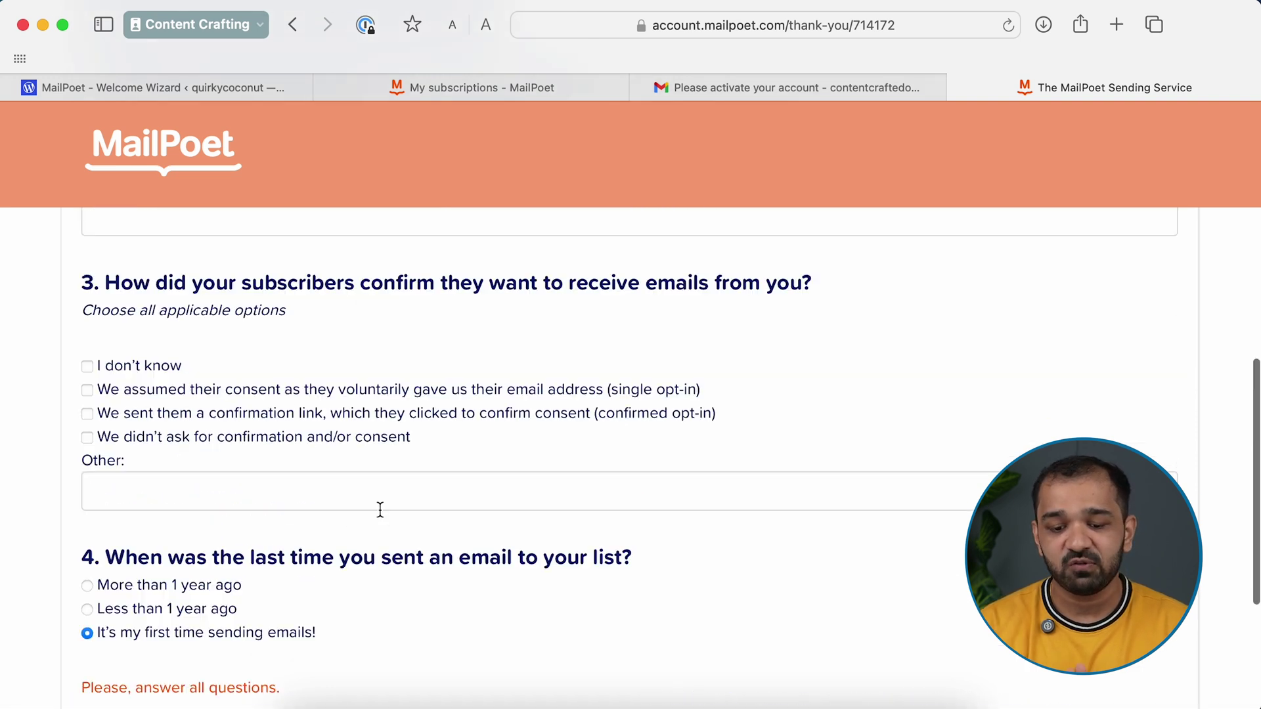
{"action": "scroll", "coordinate": [380, 509], "scroll_direction": "up", "scroll_amount": 1}
{"action": "left_click", "coordinate": [88, 490]}
{"action": "scroll", "coordinate": [93, 502], "scroll_direction": "down", "scroll_amount": 3}
{"action": "left_click", "coordinate": [124, 588]}
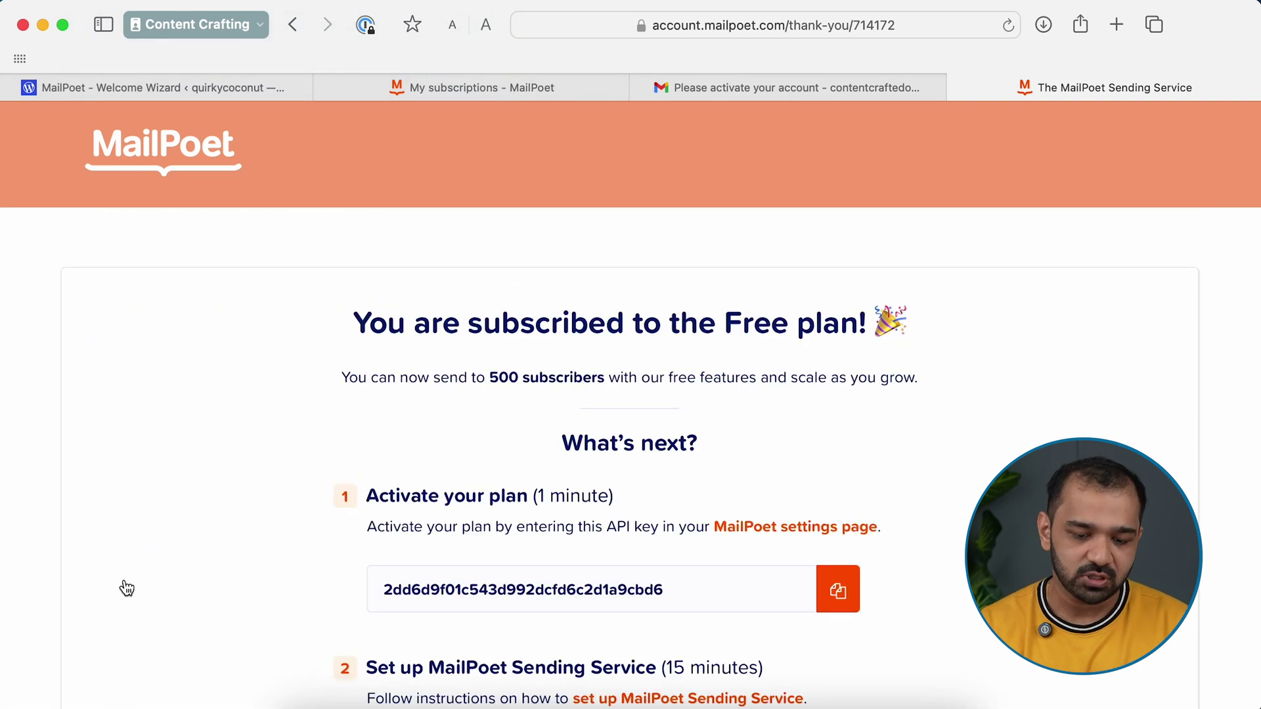
{"action": "scroll", "coordinate": [127, 588], "scroll_direction": "down", "scroll_amount": 2}
{"action": "scroll", "coordinate": [943, 383], "scroll_direction": "up", "scroll_amount": 2}
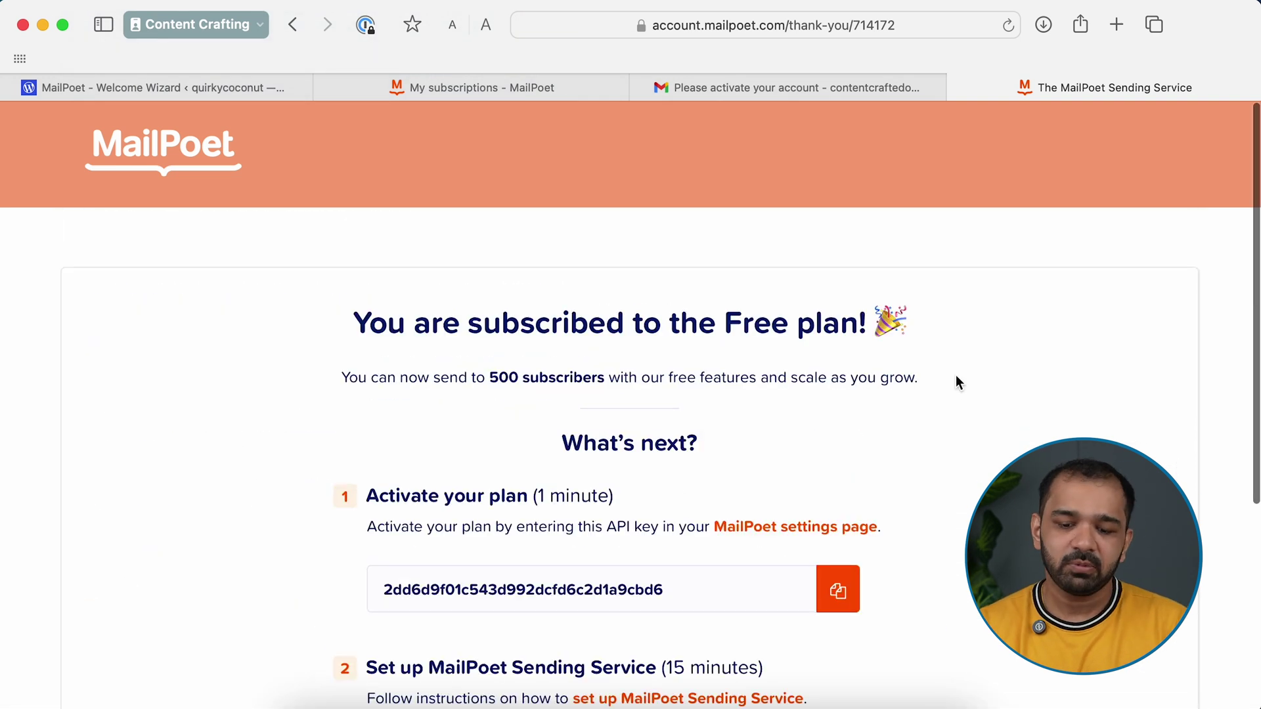
Check the MailPoet subscriptions page, then return to the WordPress welcome wizard
{"action": "left_click", "coordinate": [472, 86]}
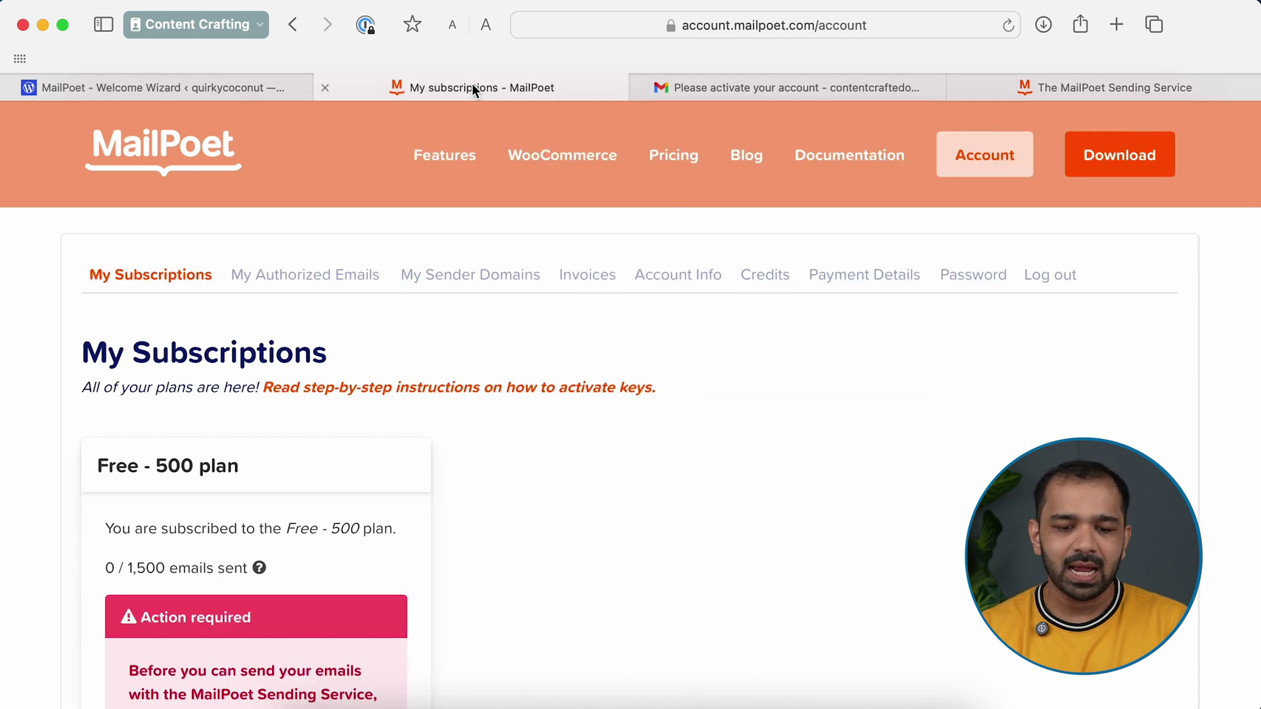
{"action": "scroll", "coordinate": [219, 366], "scroll_direction": "down", "scroll_amount": 3}
{"action": "scroll", "coordinate": [221, 364], "scroll_direction": "up", "scroll_amount": 3}
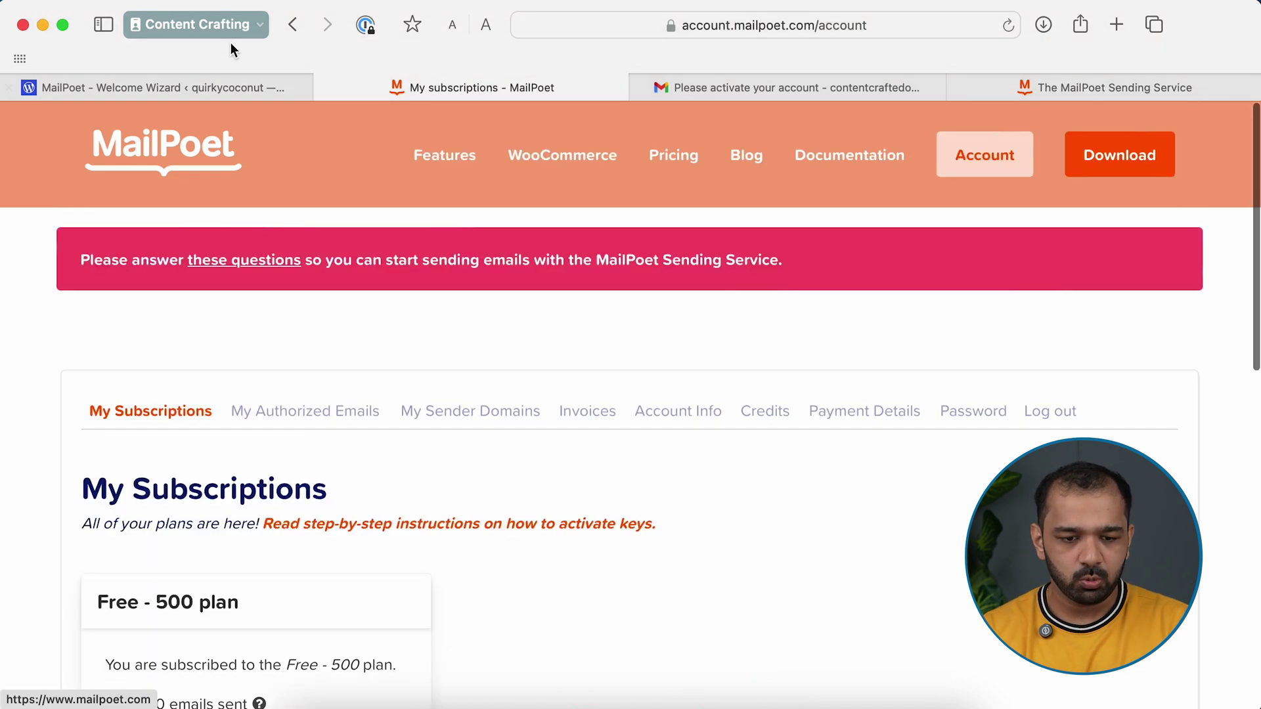
{"action": "left_click", "coordinate": [217, 79]}
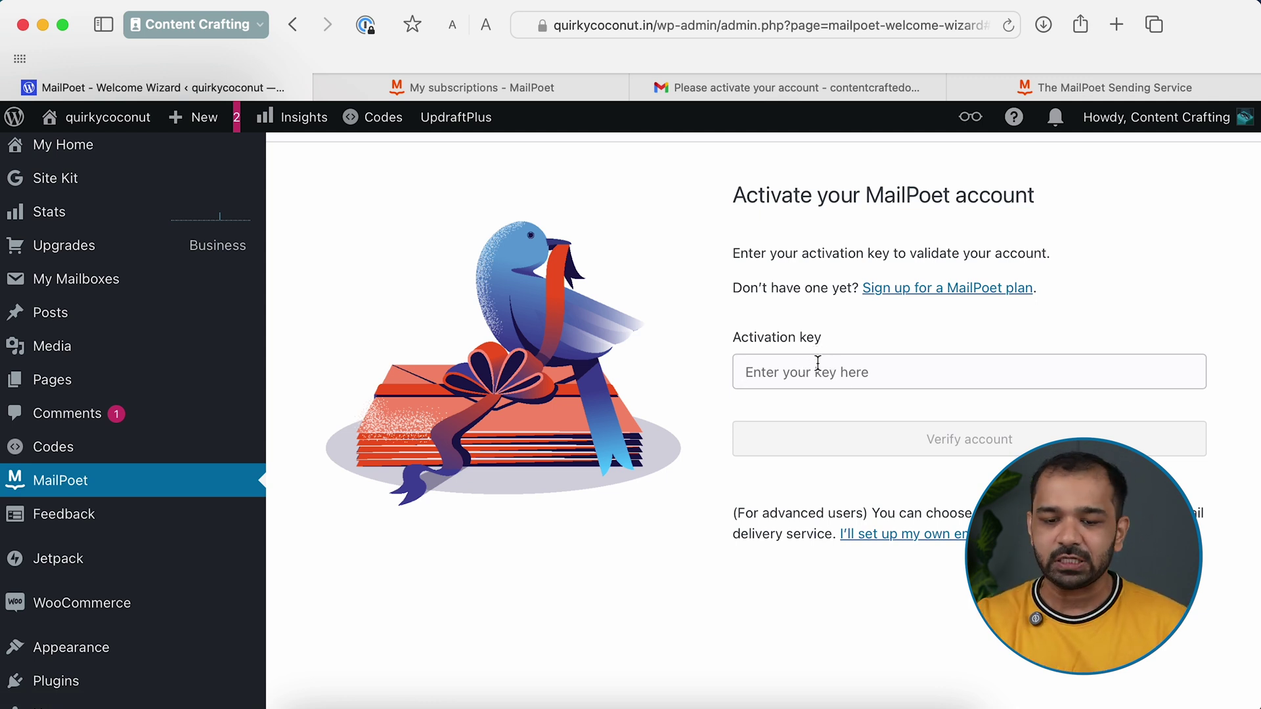
Copy the Free plan's API key and verify it as the wizard's activation key
{"action": "key", "text": "ctrl+shift+Tab"}
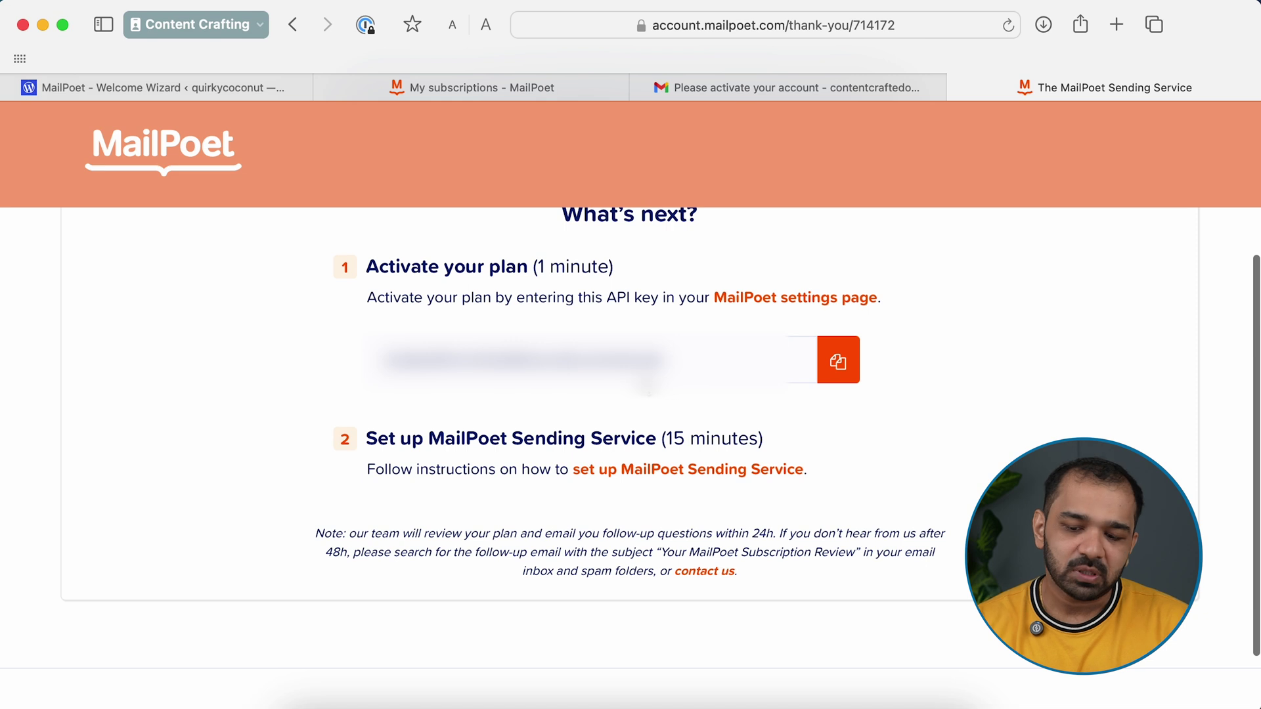
{"action": "left_click", "coordinate": [845, 358]}
{"action": "key", "text": "ctrl+Tab"}
{"action": "left_click", "coordinate": [808, 368]}
{"action": "key", "text": "super+v"}
{"action": "left_click", "coordinate": [948, 440]}
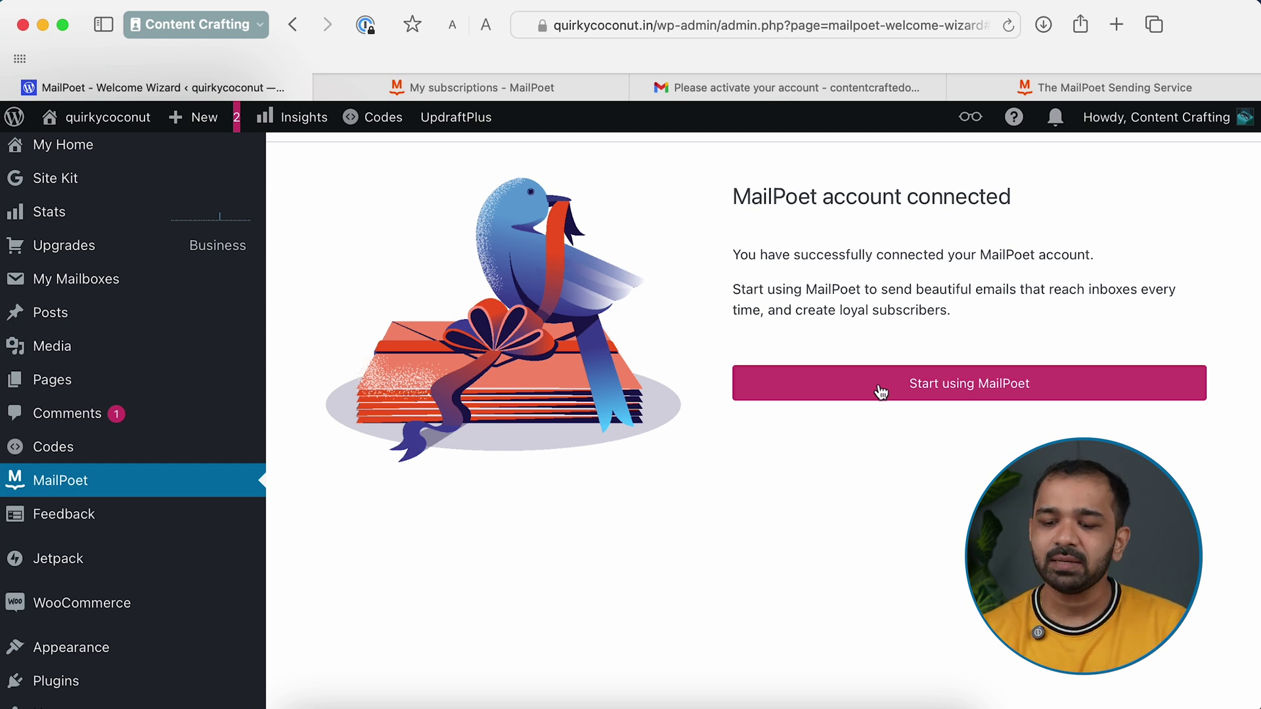
Finish the wizard with Start using MailPoet and review the Basics default sender settings
{"action": "left_click", "coordinate": [970, 390]}
{"action": "scroll", "coordinate": [968, 383], "scroll_direction": "down", "scroll_amount": 5}
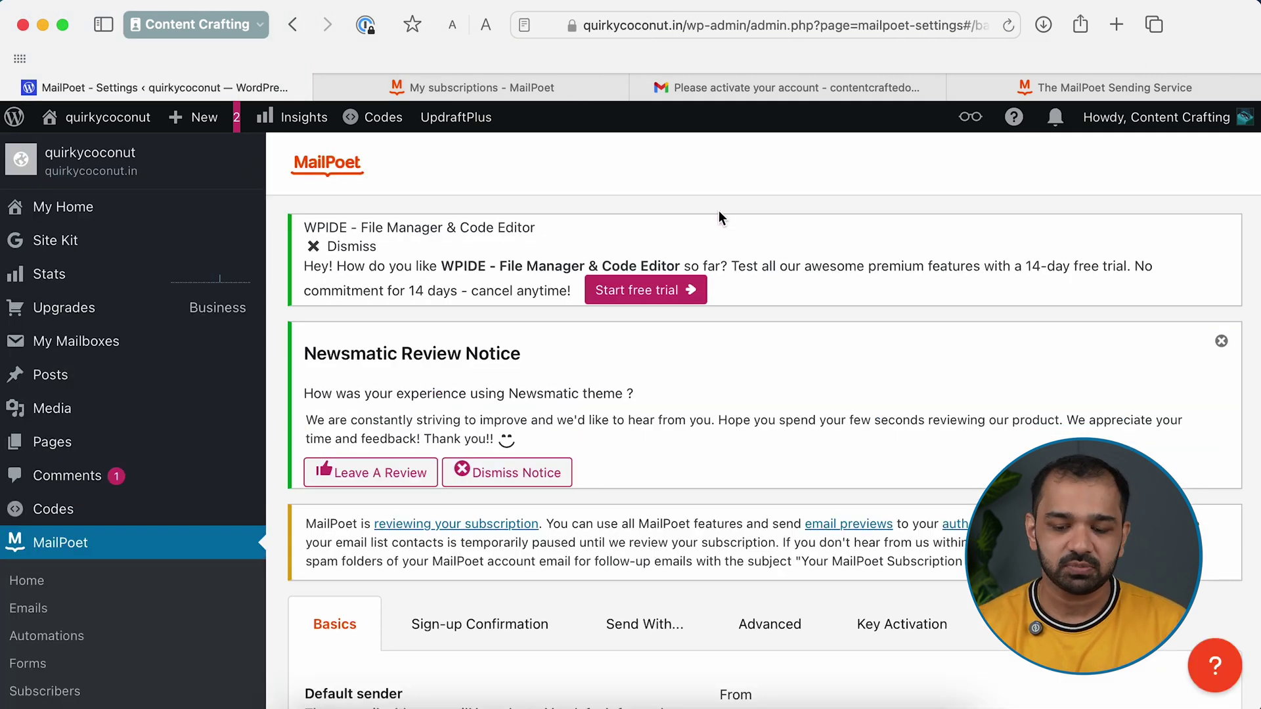
{"action": "scroll", "coordinate": [658, 380], "scroll_direction": "down", "scroll_amount": 5}
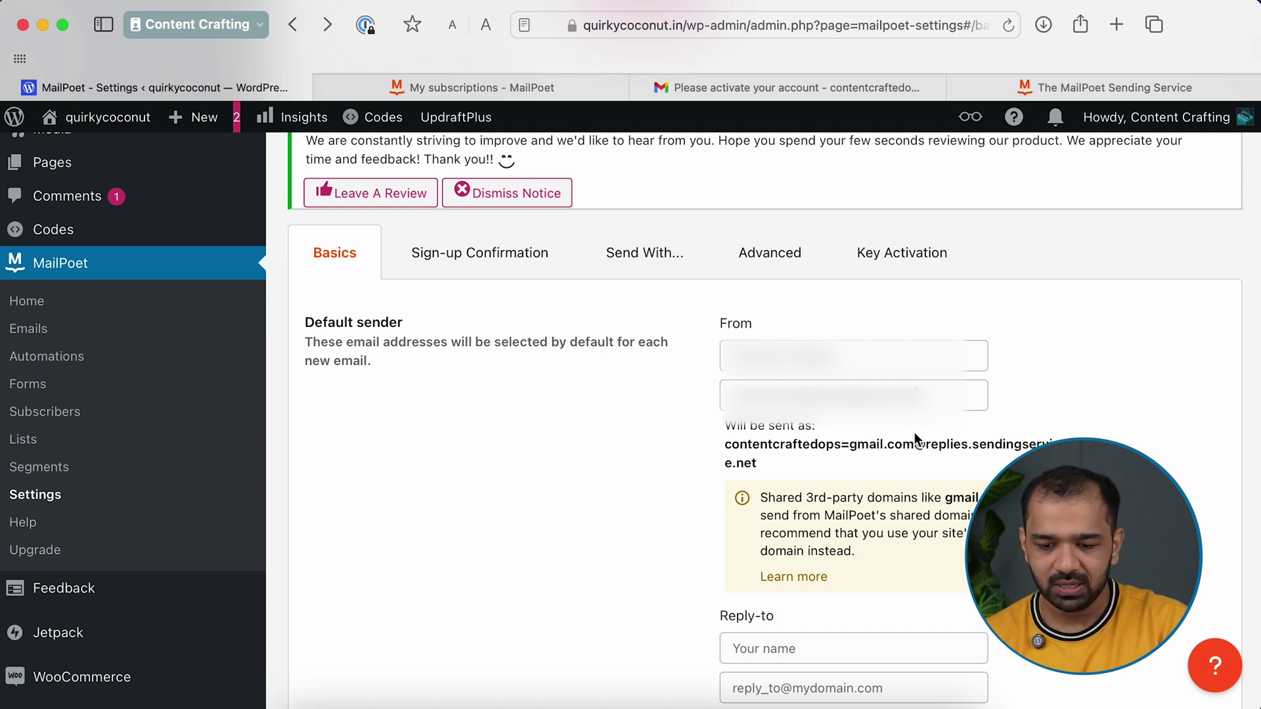
{"action": "scroll", "coordinate": [453, 458], "scroll_direction": "up", "scroll_amount": 3}
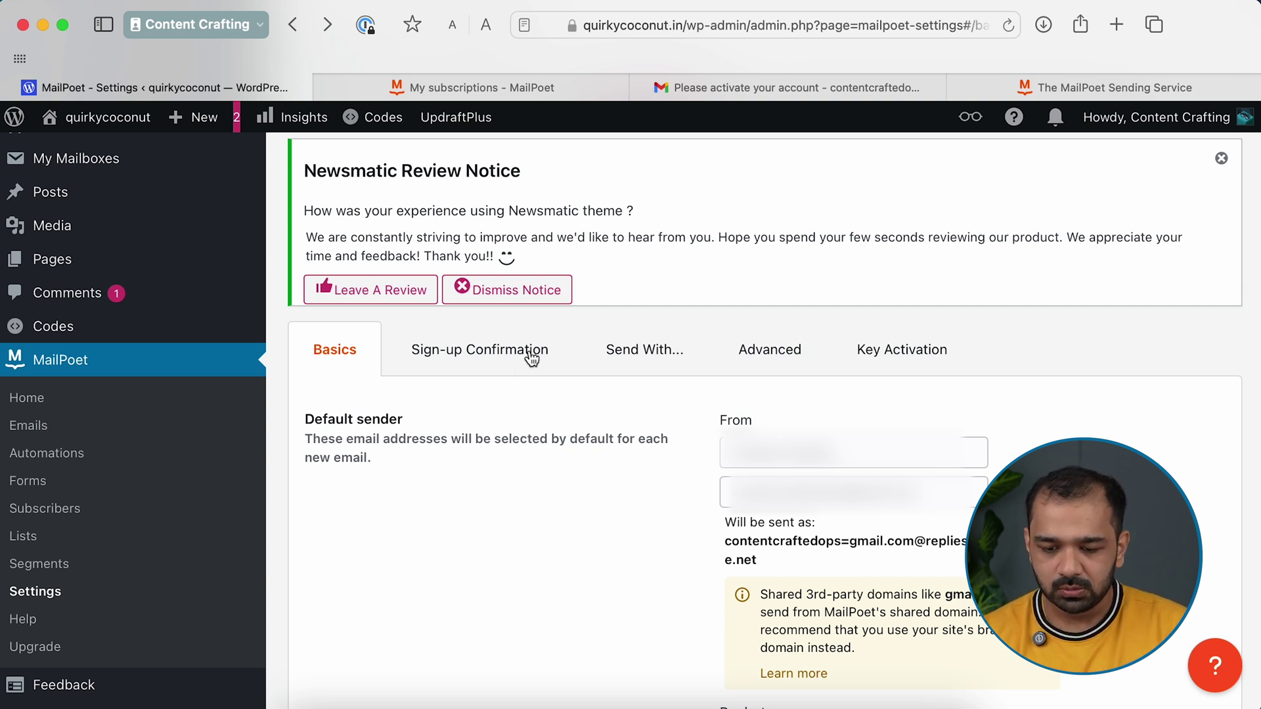
Fill in the default sender From name and From address fields
{"action": "left_click", "coordinate": [736, 460]}
{"action": "left_click", "coordinate": [843, 460]}
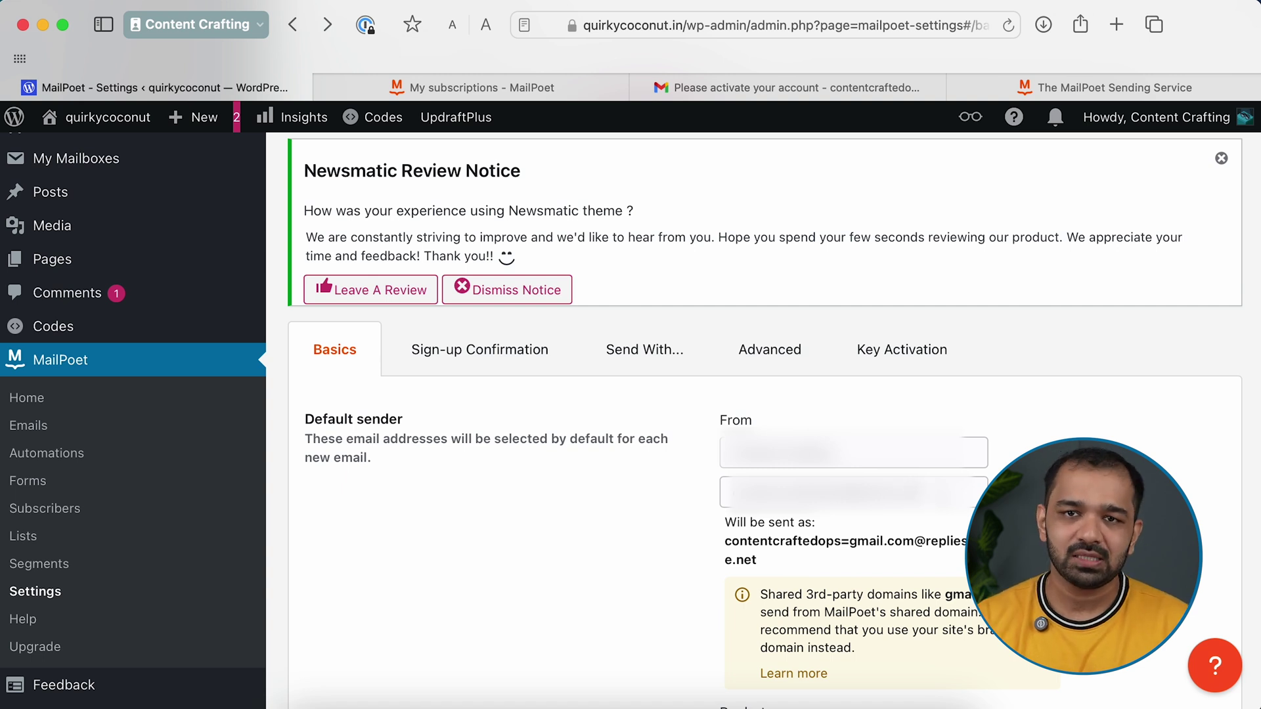
{"action": "scroll", "coordinate": [434, 460], "scroll_direction": "down", "scroll_amount": 6}
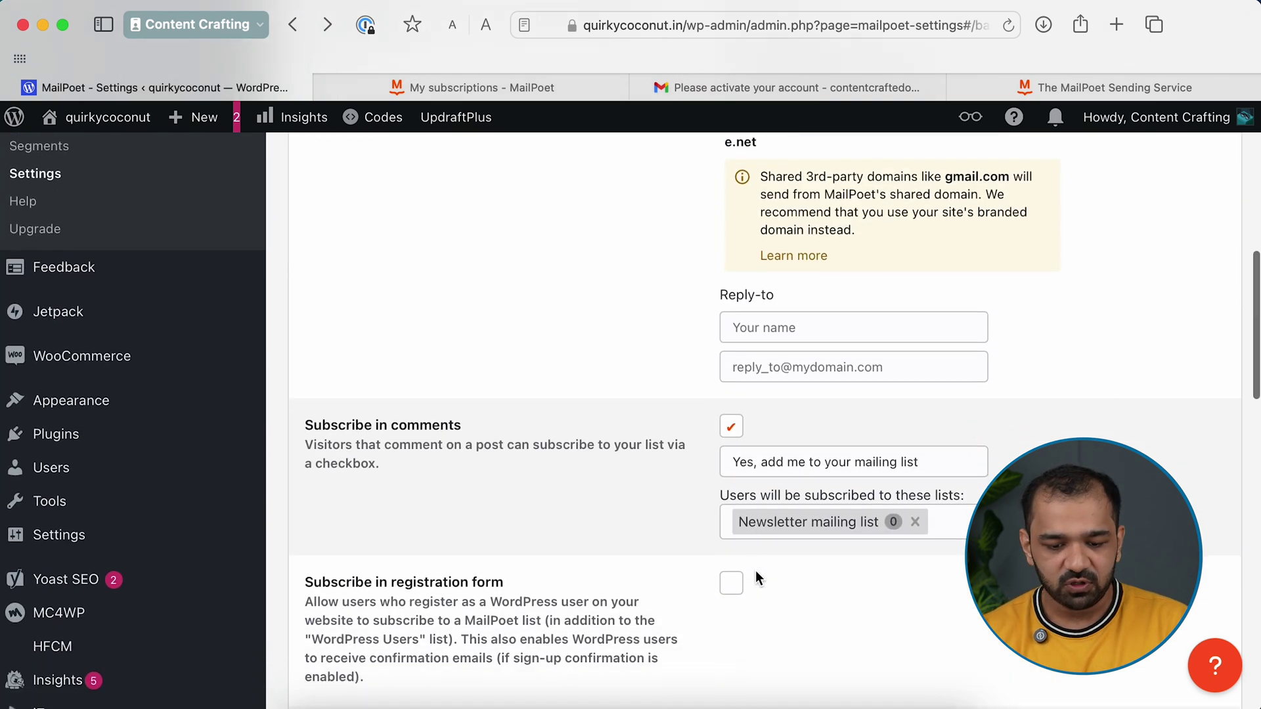
{"action": "scroll", "coordinate": [434, 440], "scroll_direction": "down", "scroll_amount": 1}
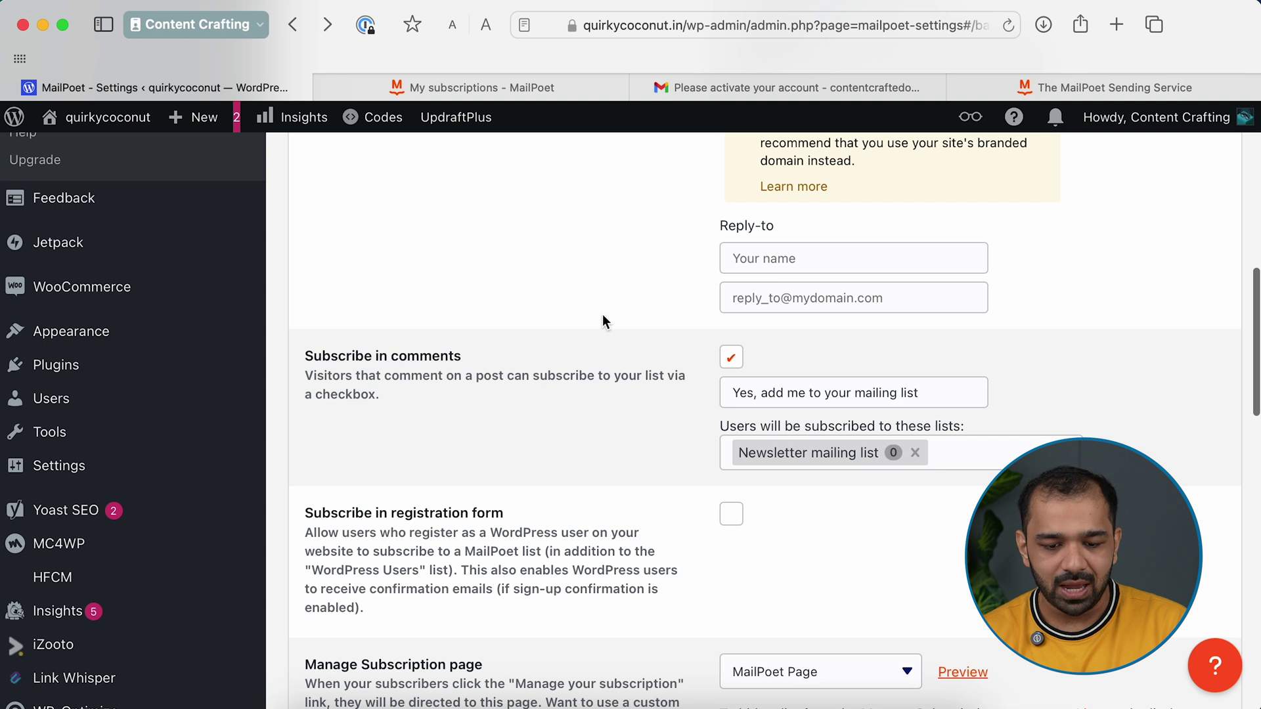
Keep comment sign-ups going to the Newsletter list and save the basic settings
{"action": "left_click", "coordinate": [732, 362]}
{"action": "left_click", "coordinate": [733, 364]}
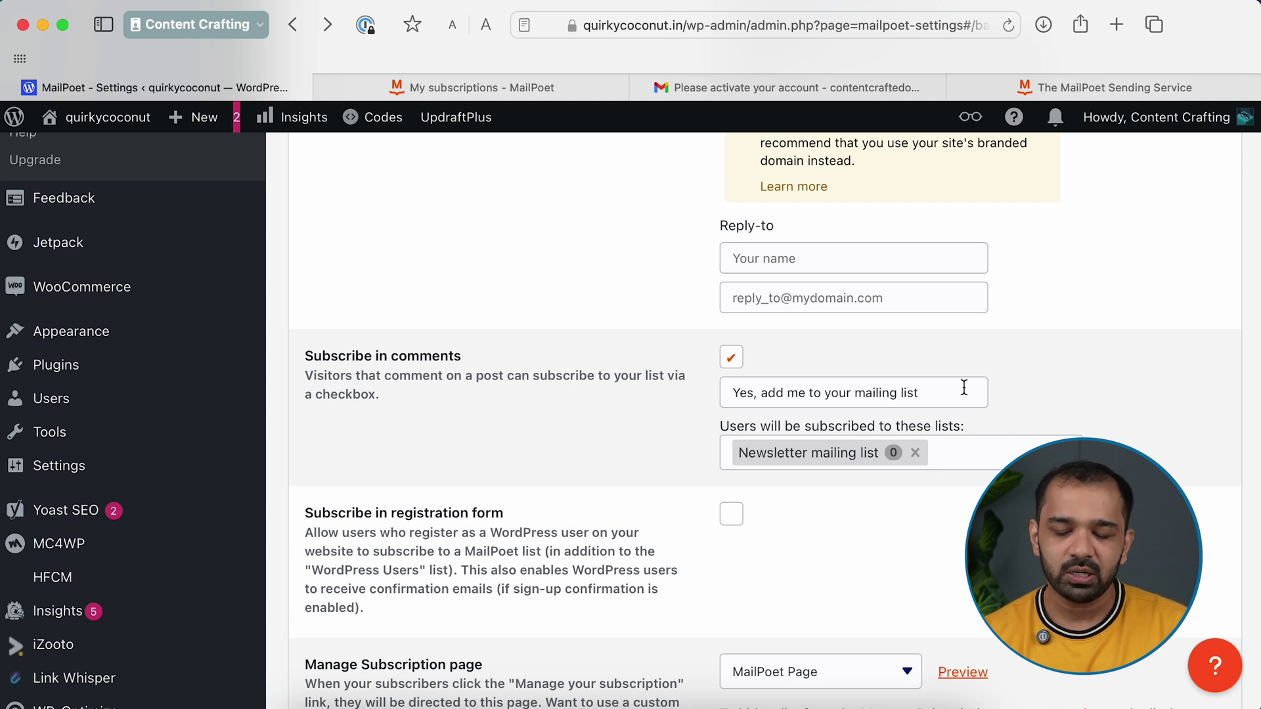
{"action": "left_click", "coordinate": [956, 459]}
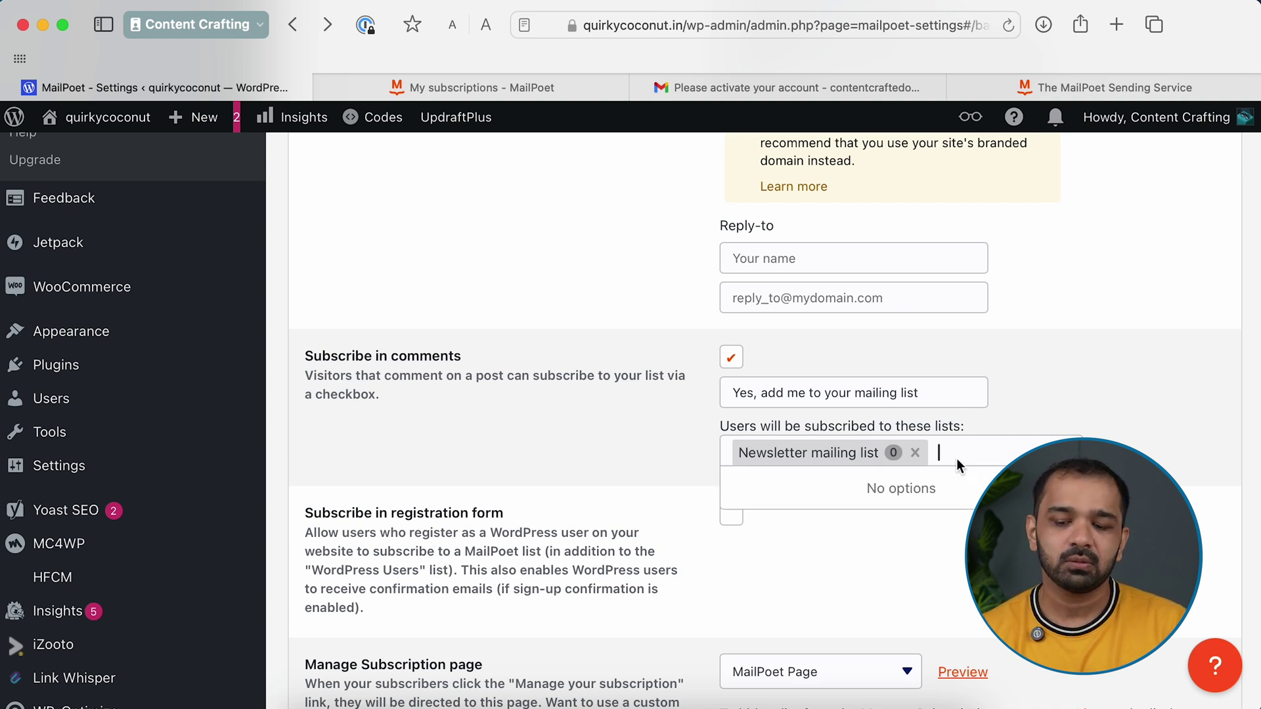
{"action": "left_click", "coordinate": [588, 467]}
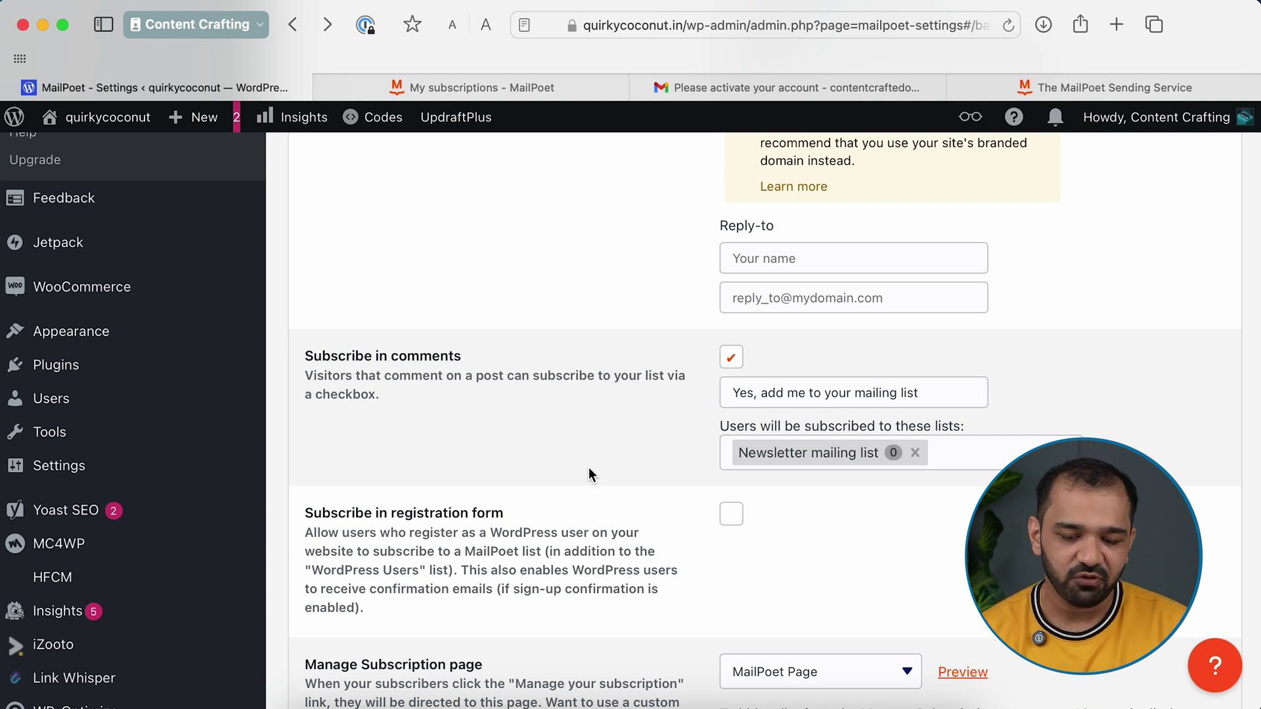
{"action": "scroll", "coordinate": [588, 467], "scroll_direction": "down", "scroll_amount": 15}
{"action": "left_click", "coordinate": [356, 618]}
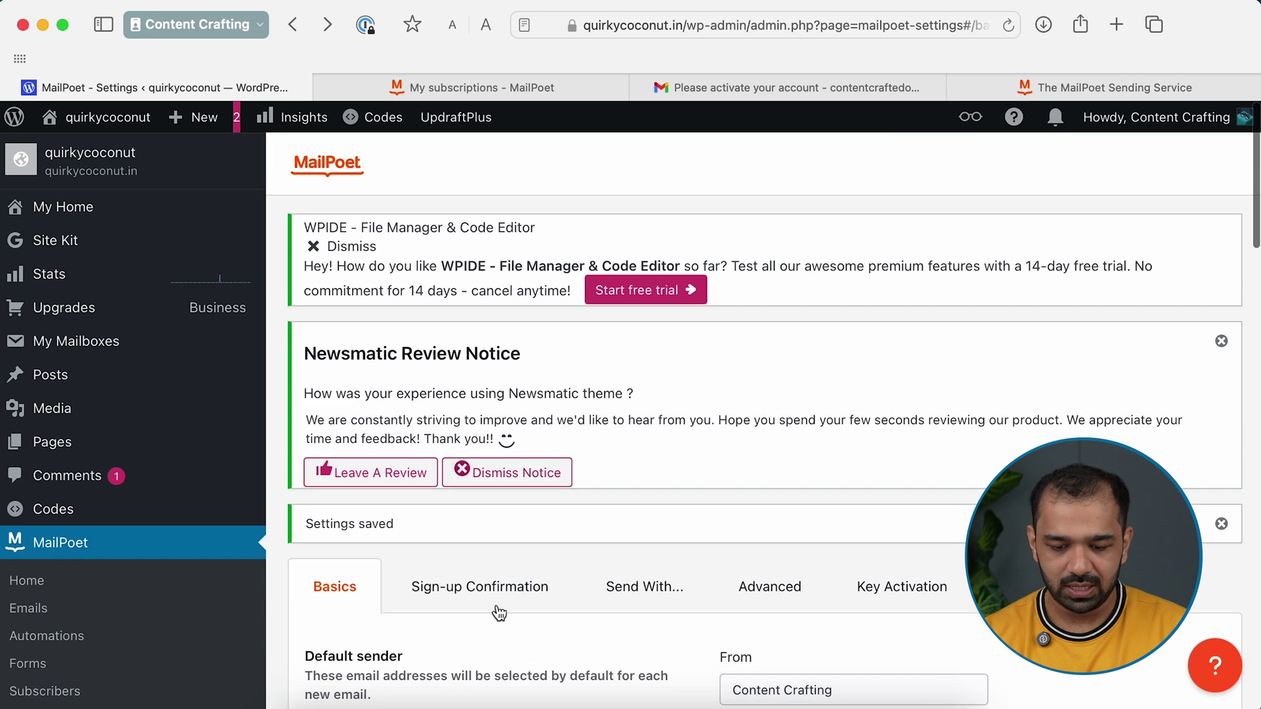
{"action": "left_click", "coordinate": [499, 585]}
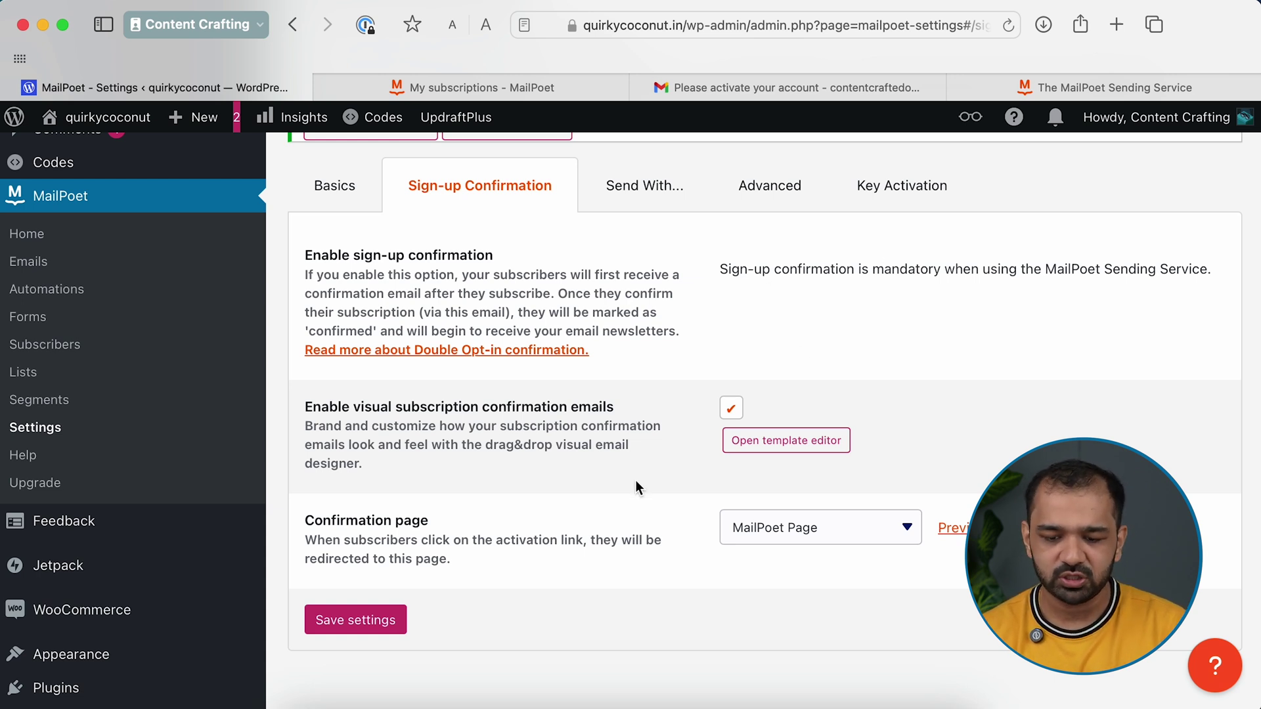
Review the Sign-up Confirmation options and then the Send With sending method options
{"action": "left_click", "coordinate": [616, 178]}
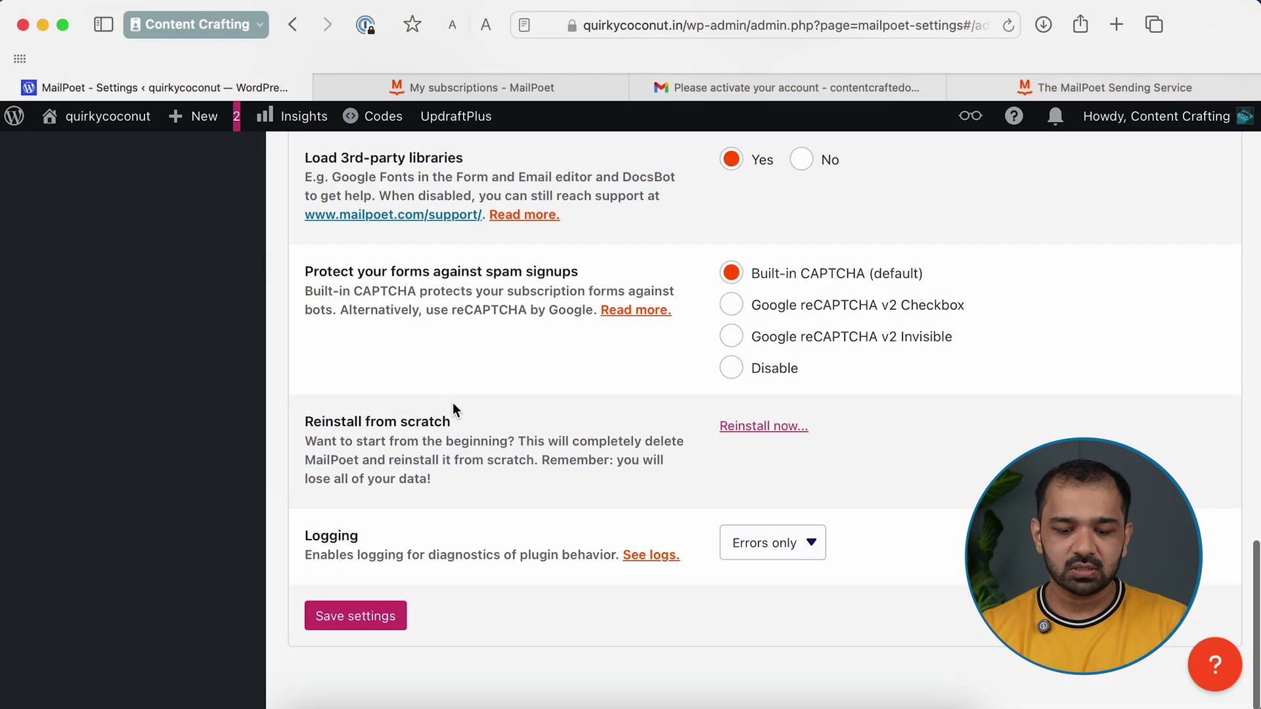
Save the Advanced settings unchanged and scroll through the page to review them
{"action": "left_click", "coordinate": [375, 615]}
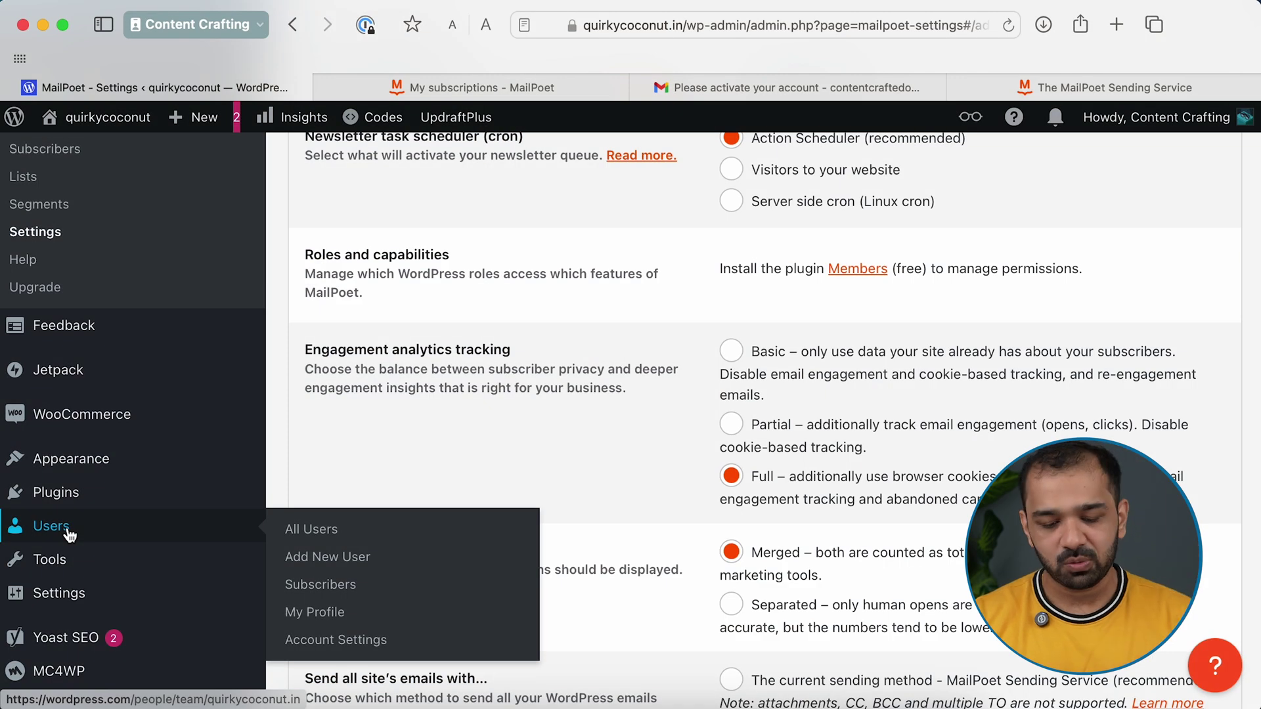
{"action": "scroll", "coordinate": [36, 532], "scroll_direction": "down", "scroll_amount": 3}
{"action": "mouse_move", "coordinate": [69, 536]}
{"action": "scroll", "coordinate": [69, 535], "scroll_direction": "down", "scroll_amount": 5}
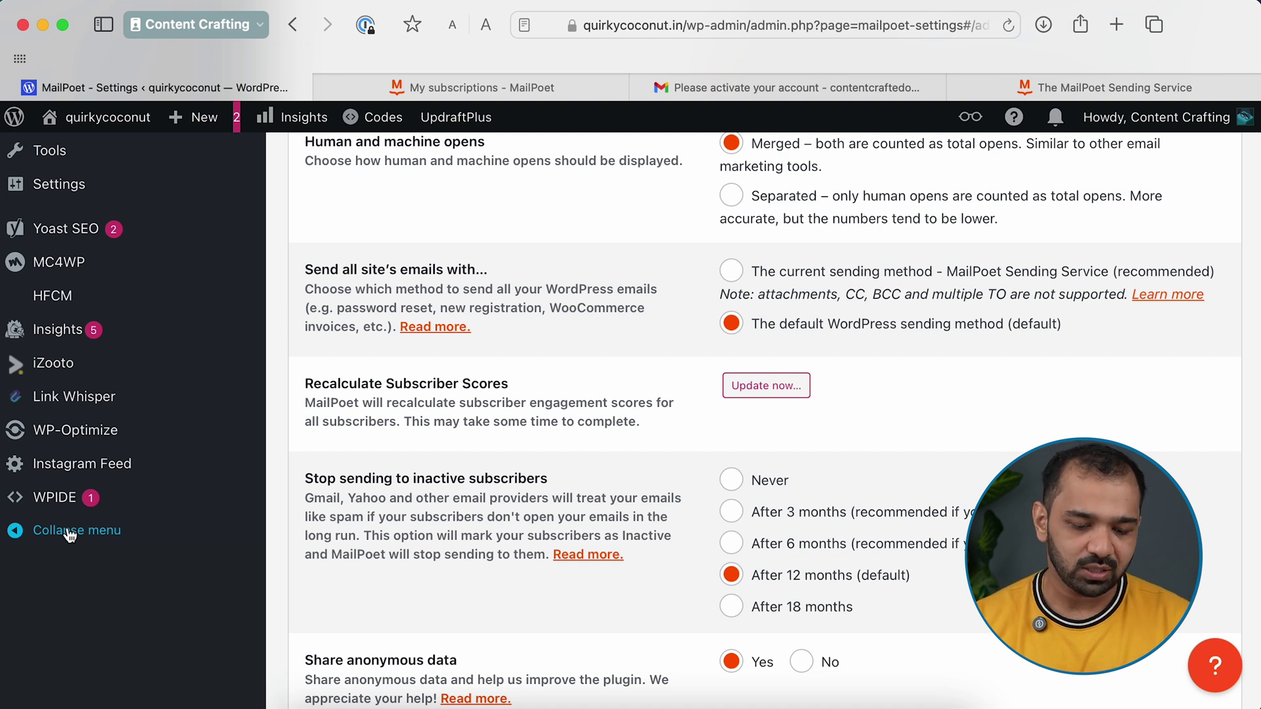
{"action": "scroll", "coordinate": [69, 535], "scroll_direction": "up", "scroll_amount": 7}
{"action": "scroll", "coordinate": [69, 536], "scroll_direction": "up", "scroll_amount": 6}
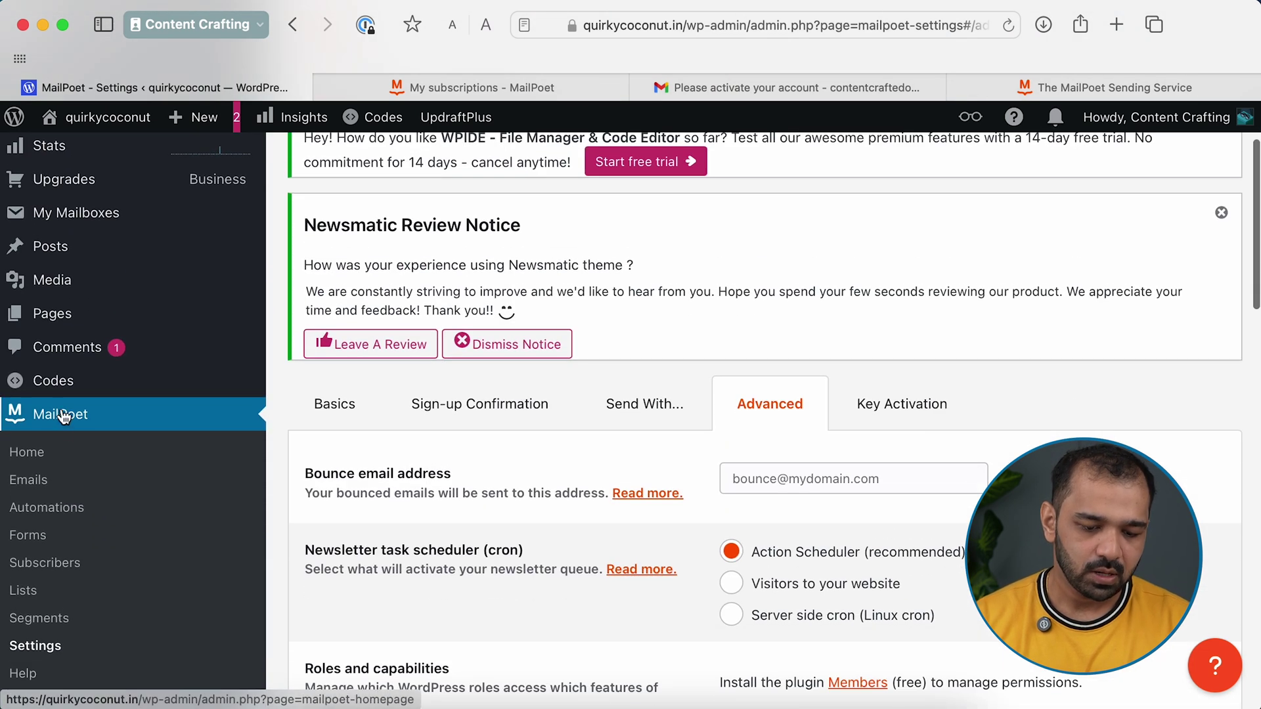
{"action": "scroll", "coordinate": [62, 416], "scroll_direction": "down", "scroll_amount": 2}
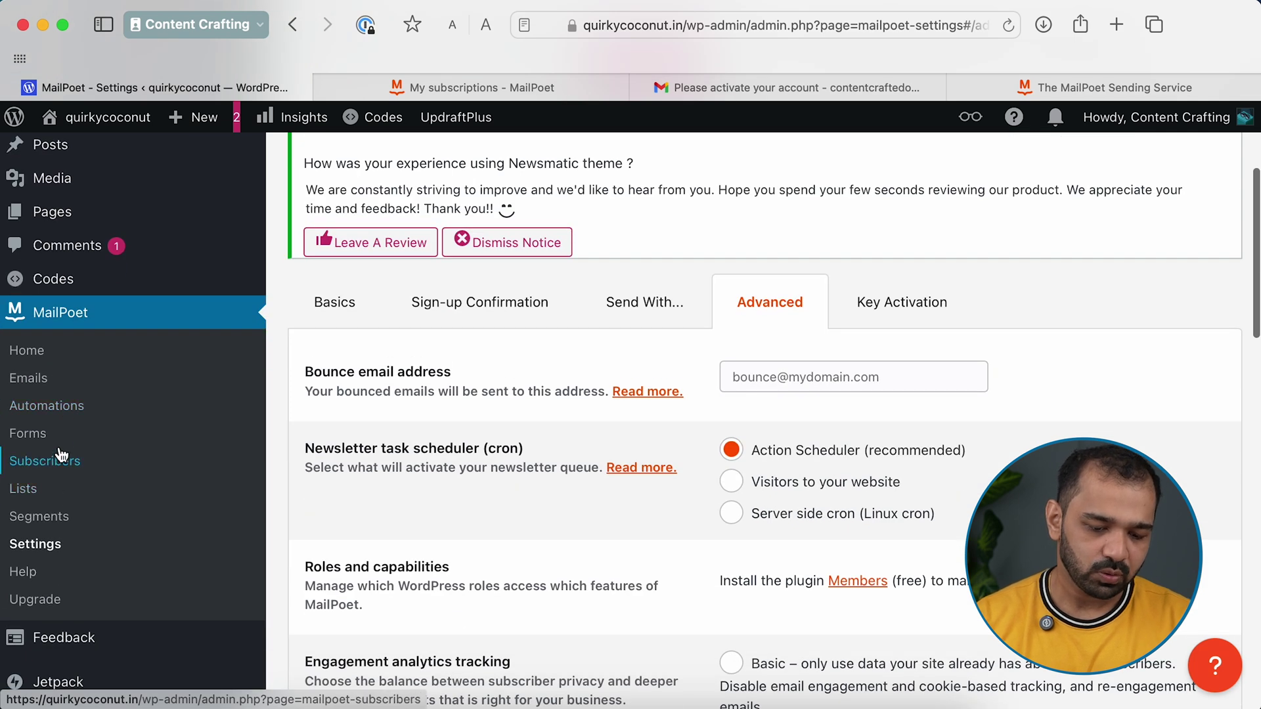
From MailPoet Forms, start a new form and scroll down to the Pop-up templates
{"action": "left_click", "coordinate": [37, 436]}
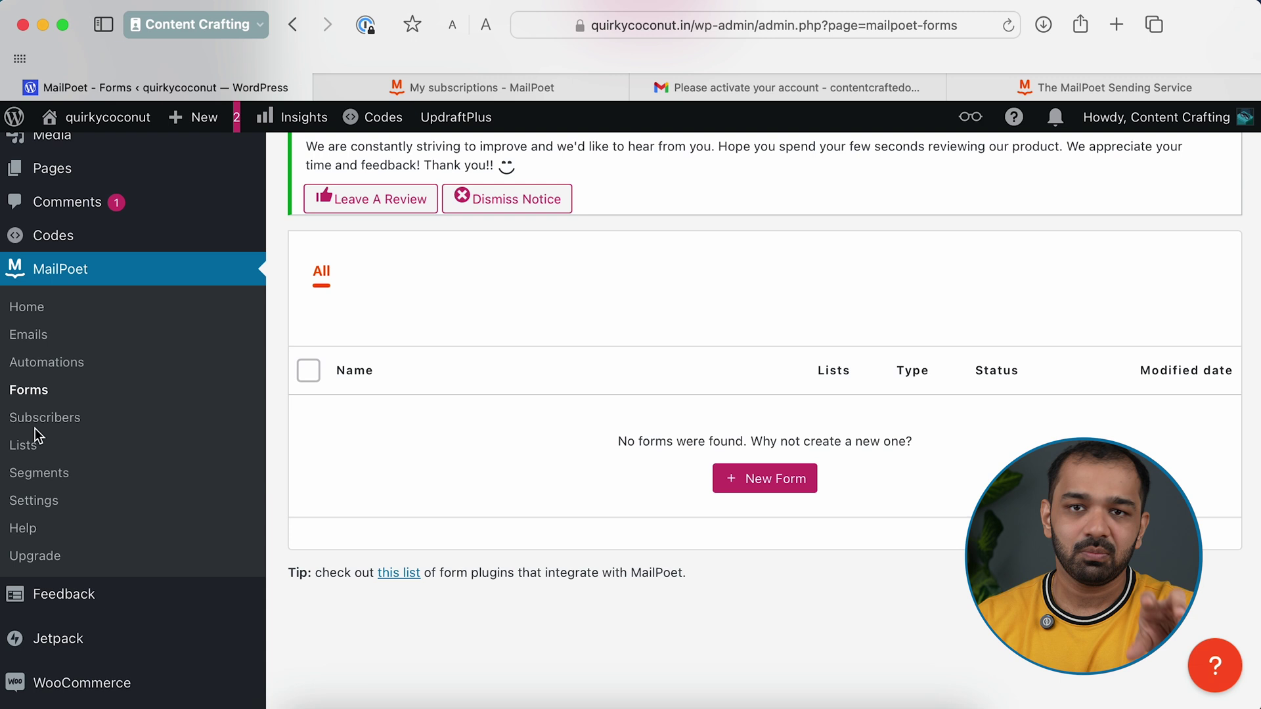
{"action": "left_click", "coordinate": [778, 474]}
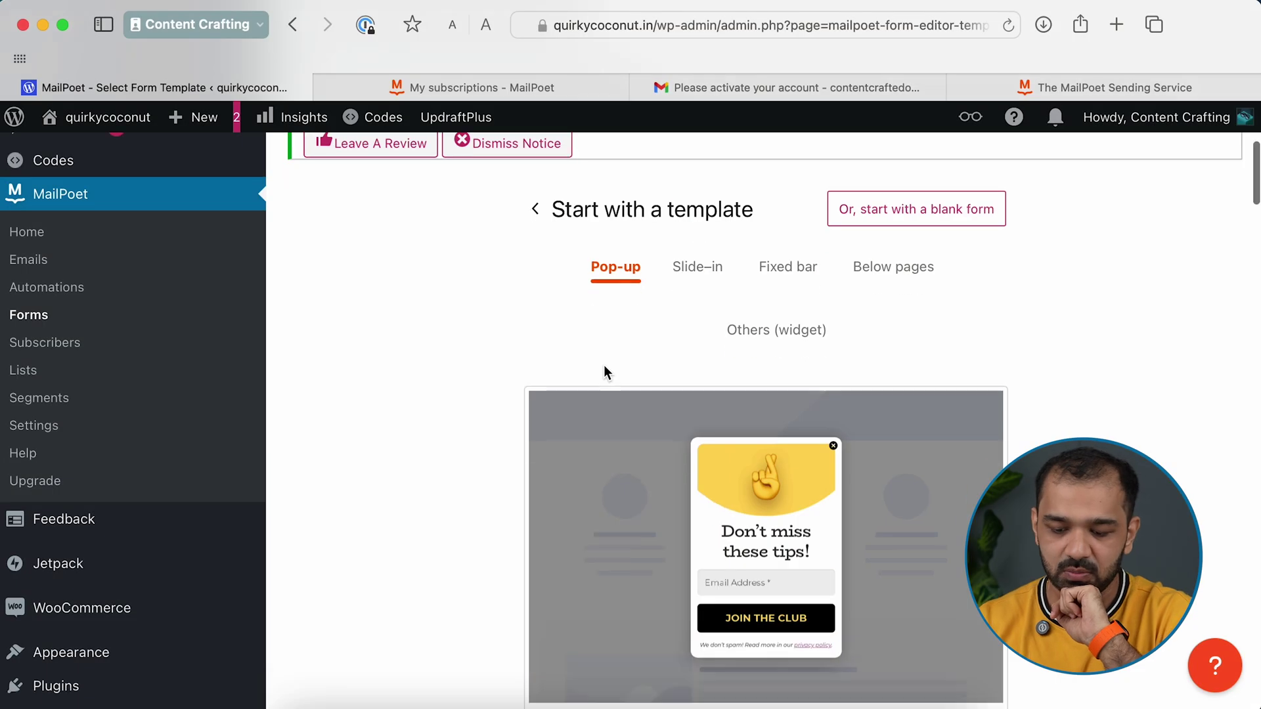
{"action": "scroll", "coordinate": [604, 372], "scroll_direction": "down", "scroll_amount": 2}
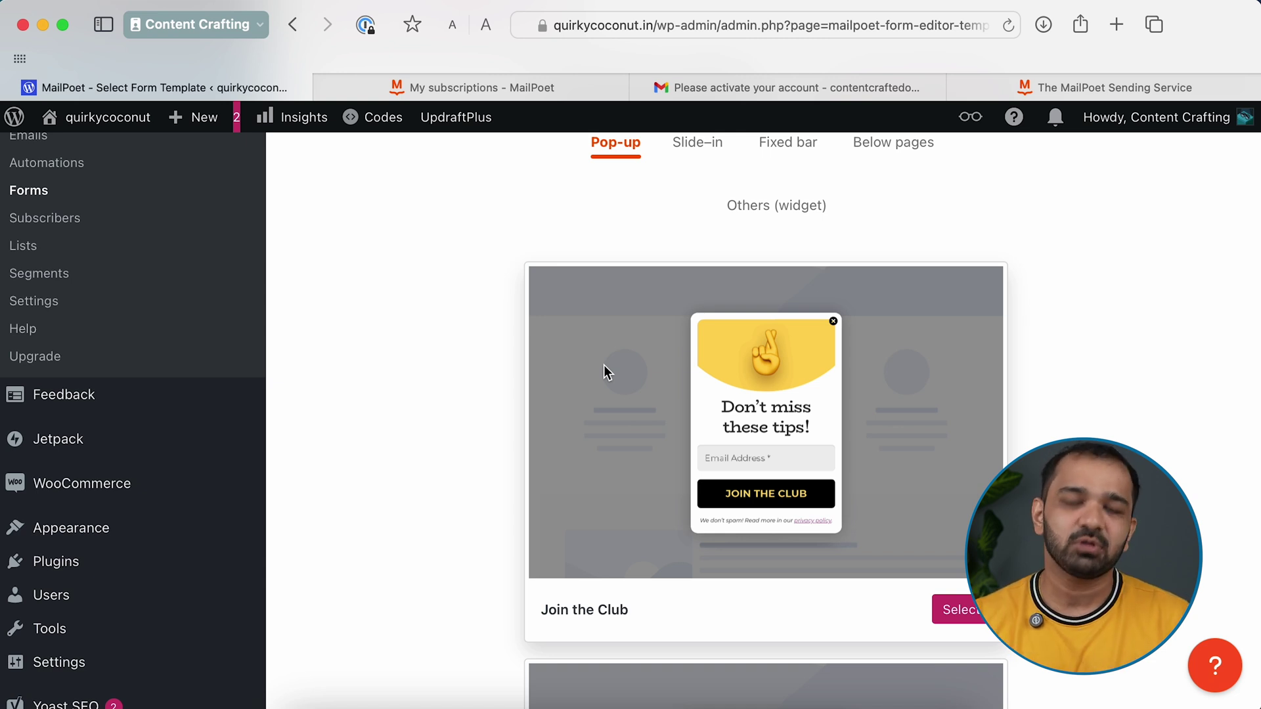
{"action": "scroll", "coordinate": [604, 366], "scroll_direction": "down", "scroll_amount": 10}
Scroll through the list of form templates in the template chooser
{"action": "scroll", "coordinate": [605, 365], "scroll_direction": "down", "scroll_amount": 7}
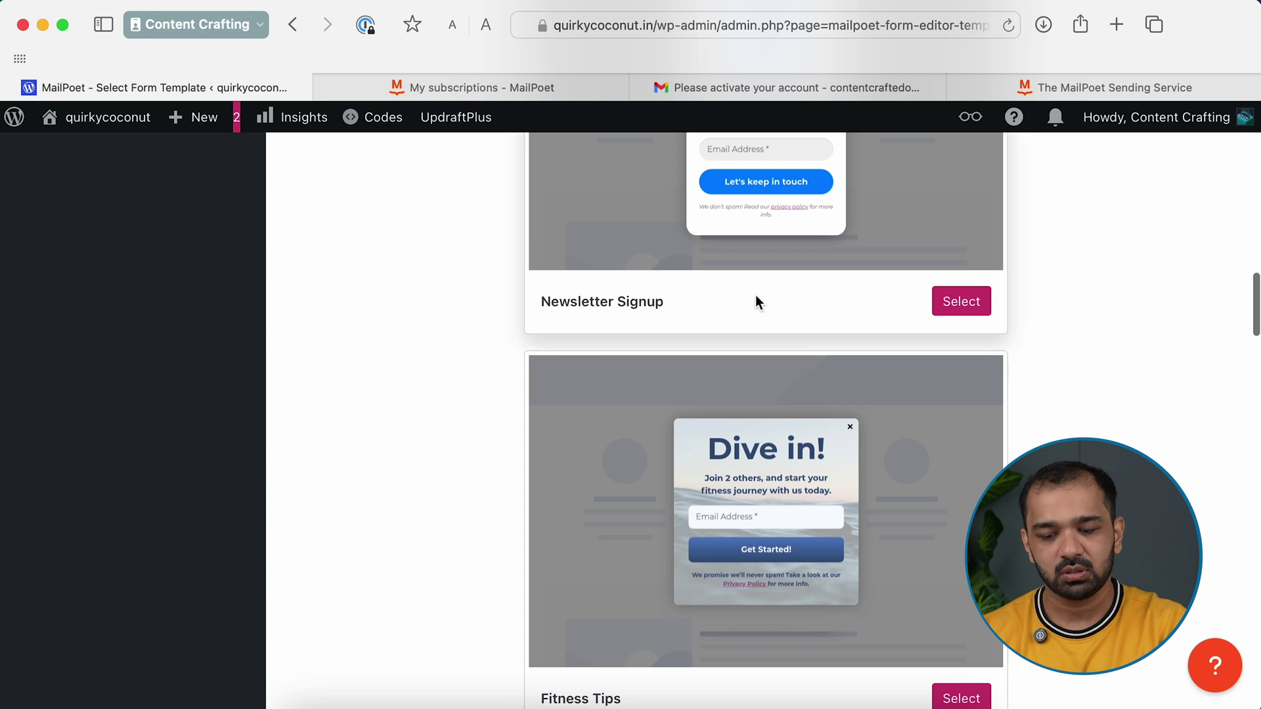
{"action": "scroll", "coordinate": [764, 307], "scroll_direction": "down", "scroll_amount": 9}
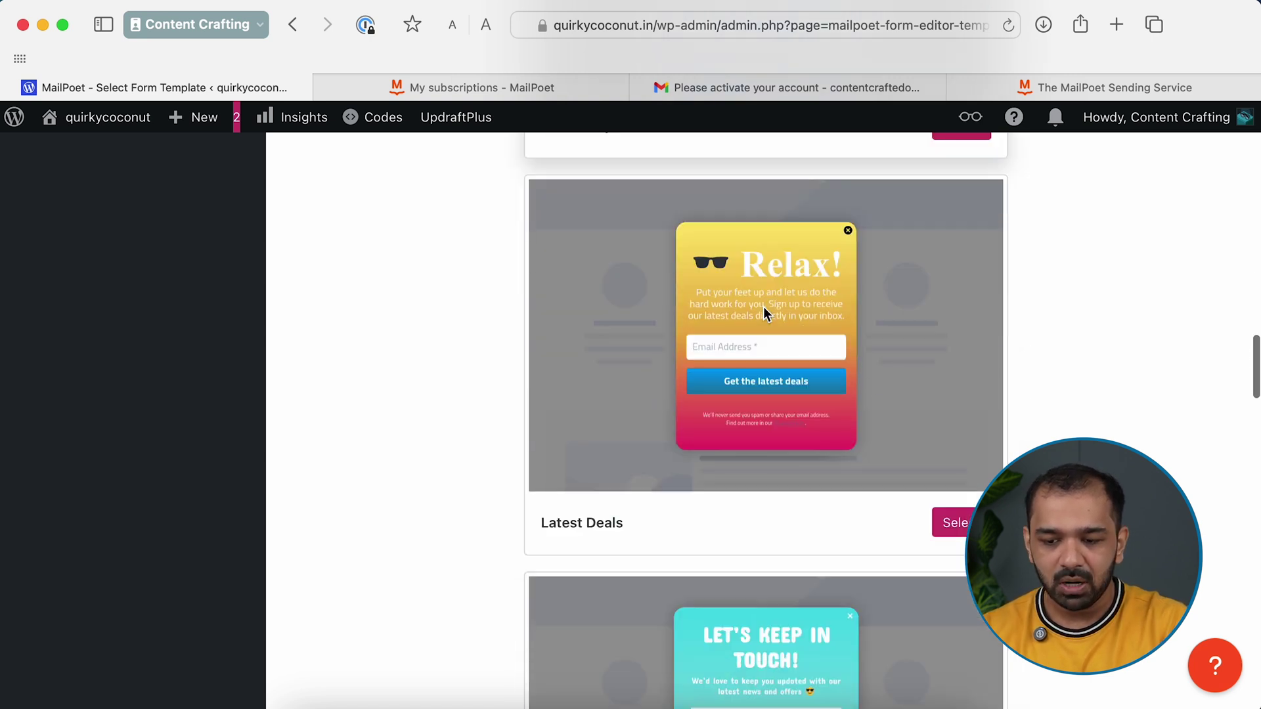
{"action": "scroll", "coordinate": [763, 306], "scroll_direction": "down", "scroll_amount": 9}
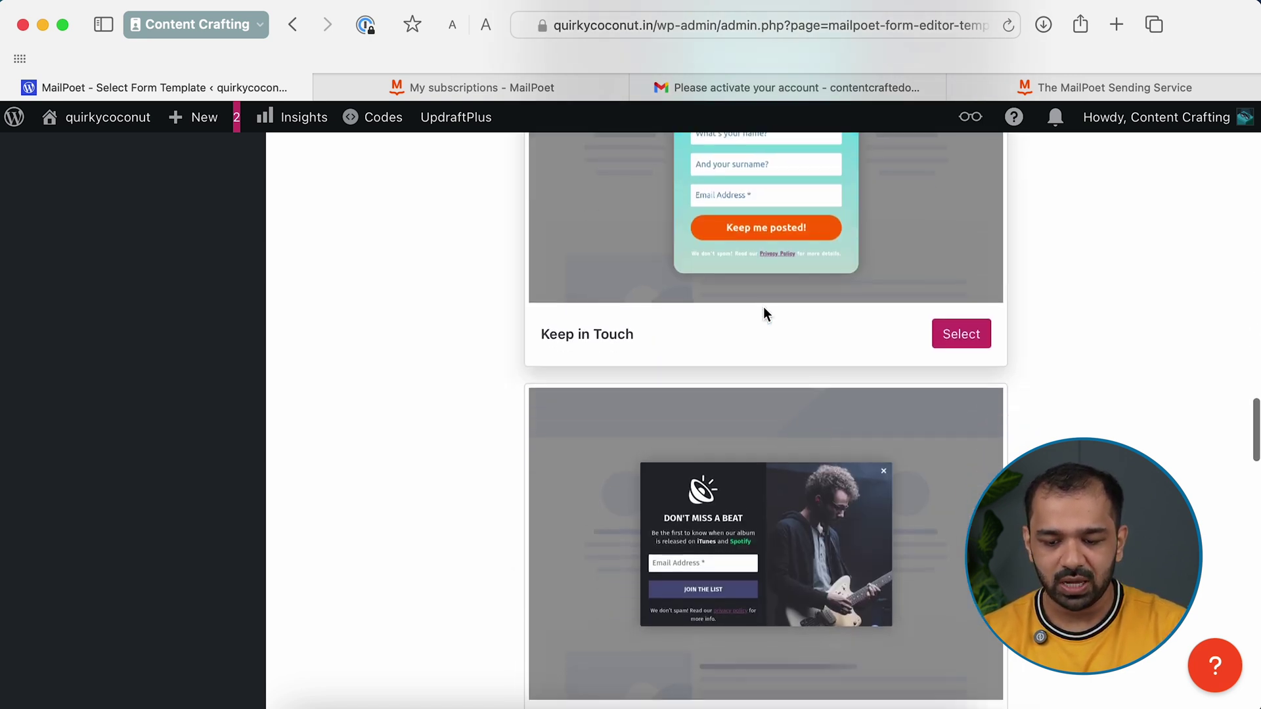
{"action": "scroll", "coordinate": [764, 306], "scroll_direction": "down", "scroll_amount": 7}
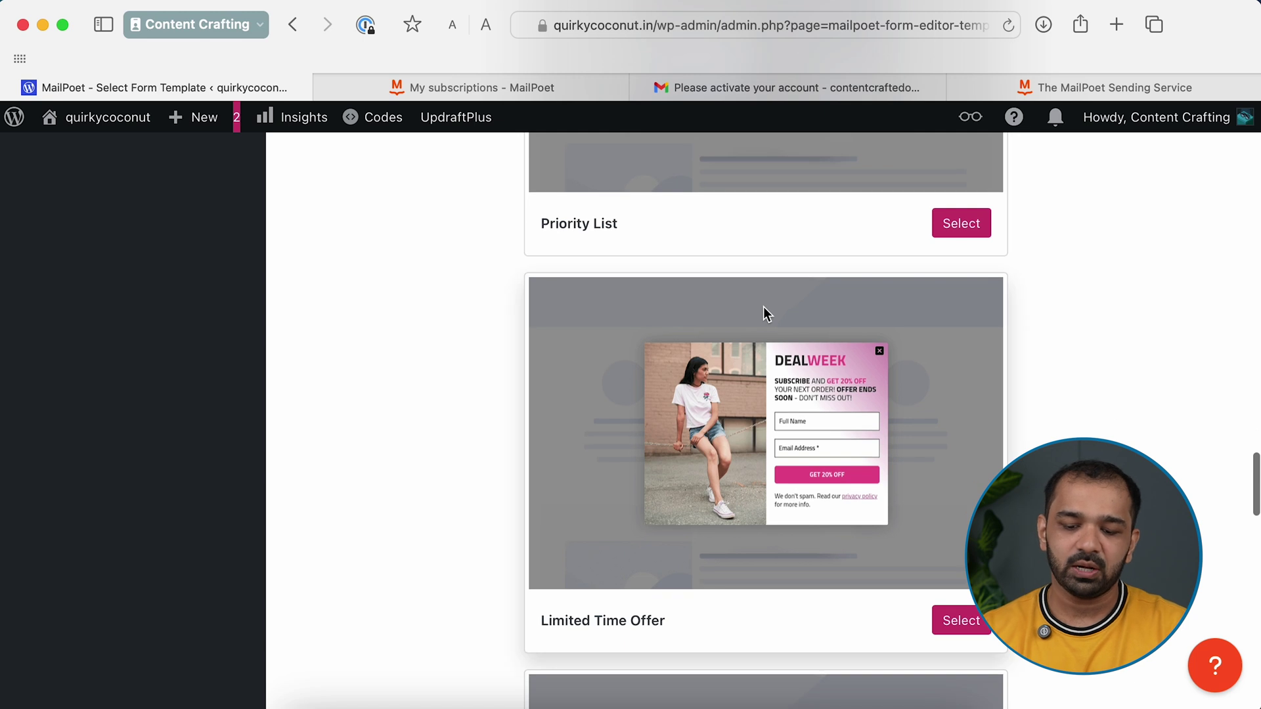
{"action": "scroll", "coordinate": [763, 306], "scroll_direction": "up", "scroll_amount": 15}
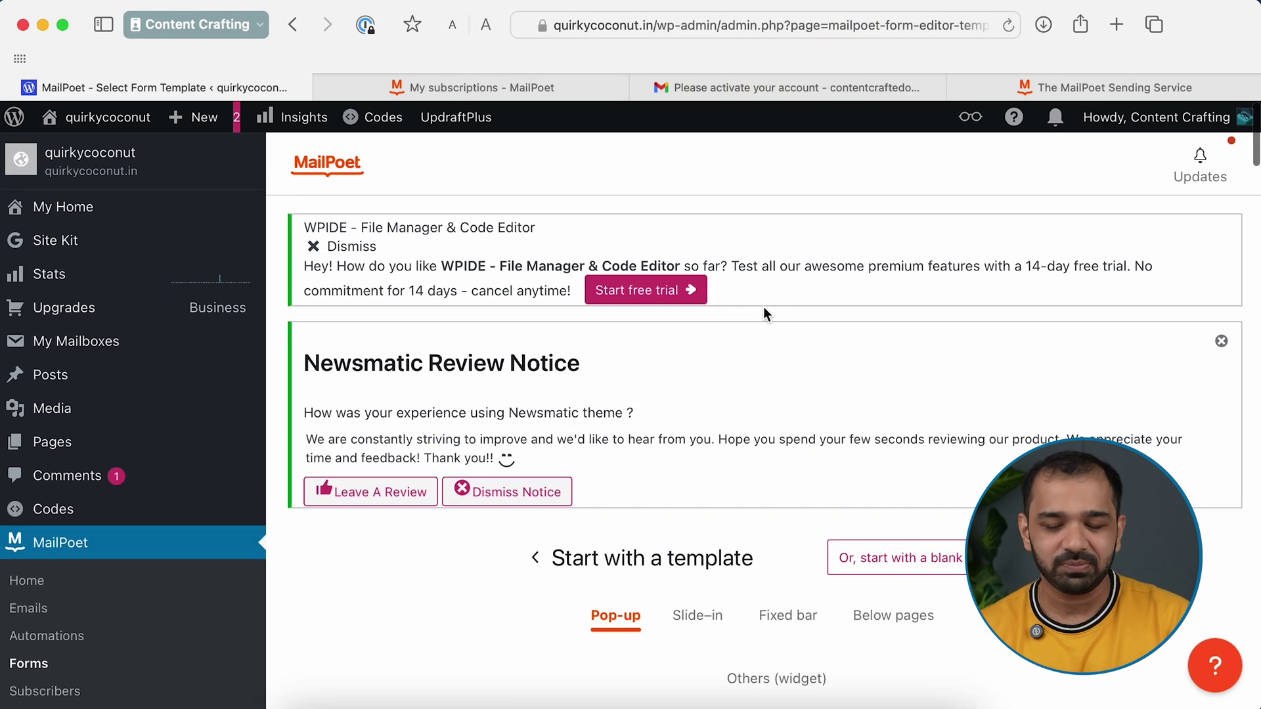
Show the Slide-in form templates and browse through their designs
{"action": "left_click", "coordinate": [712, 622]}
{"action": "scroll", "coordinate": [712, 625], "scroll_direction": "down", "scroll_amount": 5}
{"action": "scroll", "coordinate": [713, 626], "scroll_direction": "down", "scroll_amount": 4}
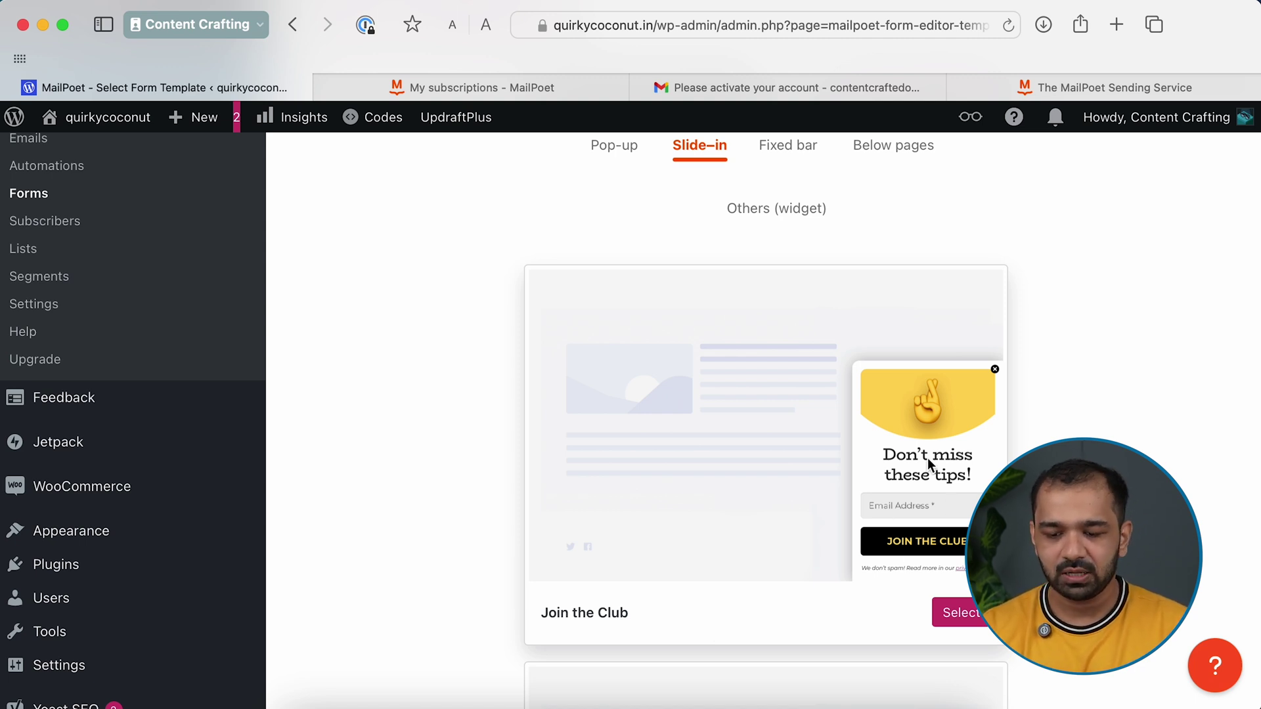
{"action": "scroll", "coordinate": [929, 463], "scroll_direction": "down", "scroll_amount": 15}
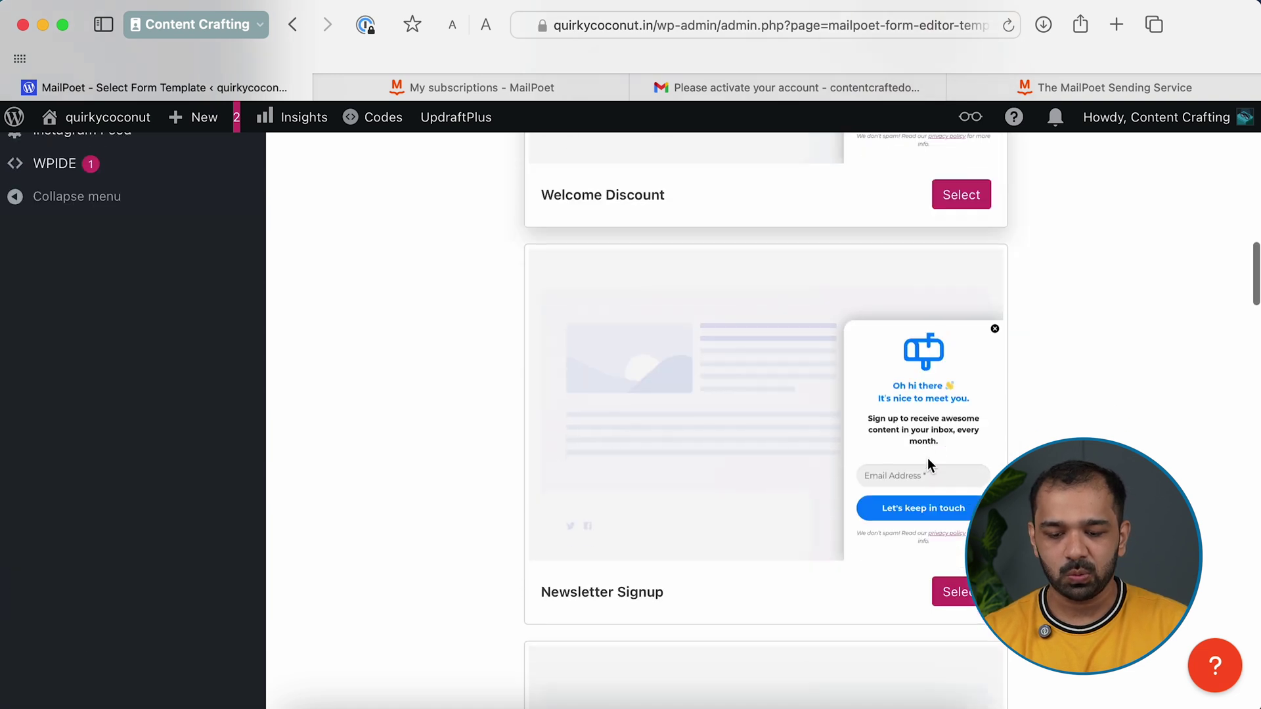
{"action": "scroll", "coordinate": [929, 465], "scroll_direction": "down", "scroll_amount": 6}
{"action": "scroll", "coordinate": [929, 466], "scroll_direction": "down", "scroll_amount": 6}
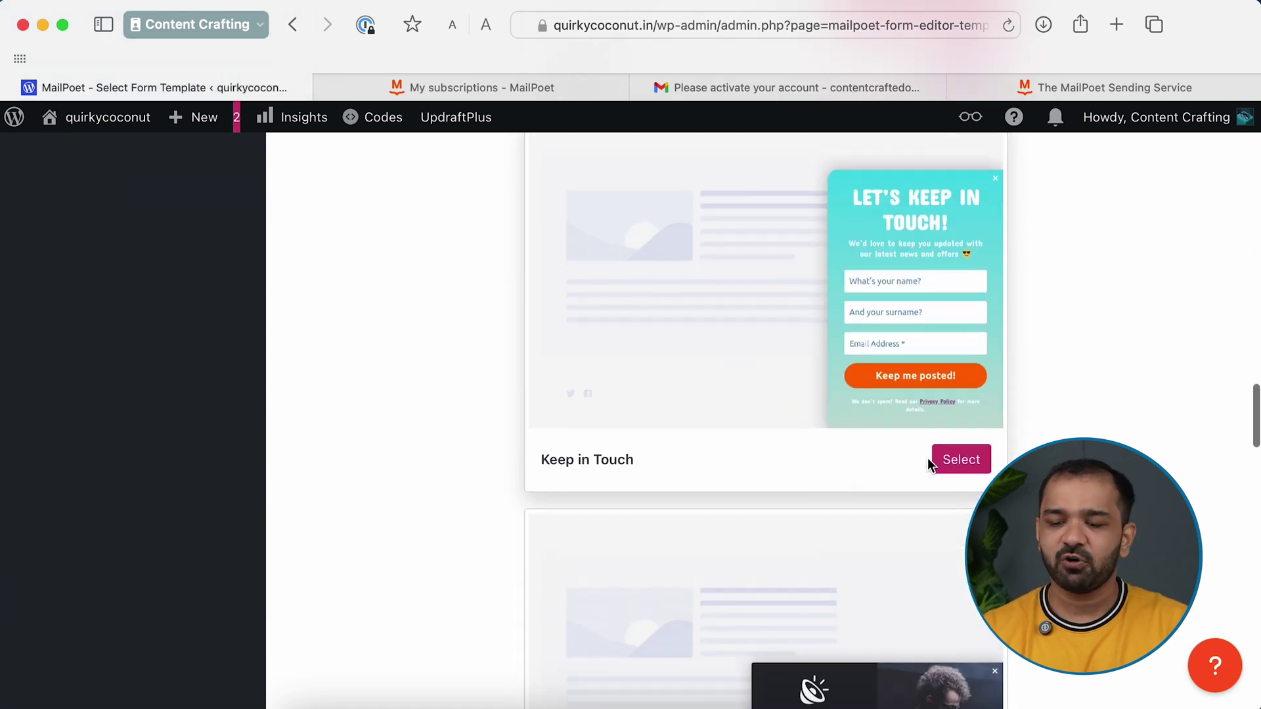
{"action": "scroll", "coordinate": [927, 458], "scroll_direction": "up", "scroll_amount": 20}
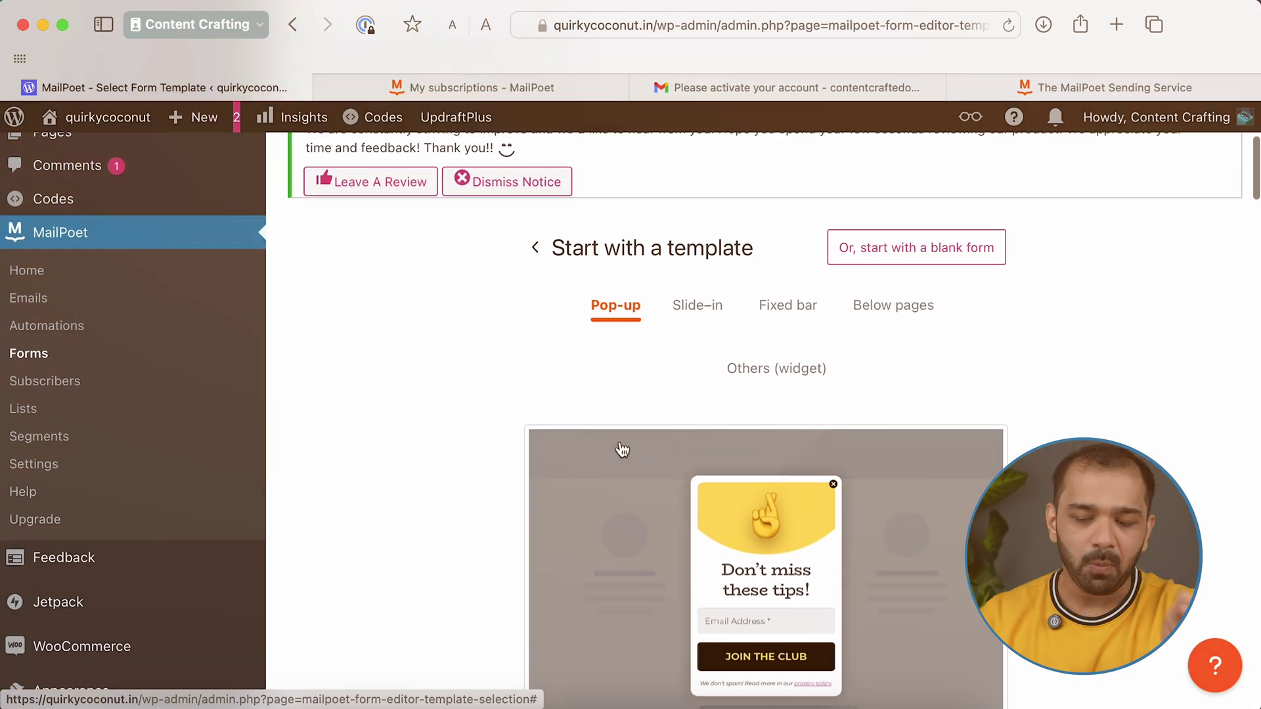
{"action": "scroll", "coordinate": [620, 451], "scroll_direction": "down", "scroll_amount": 3}
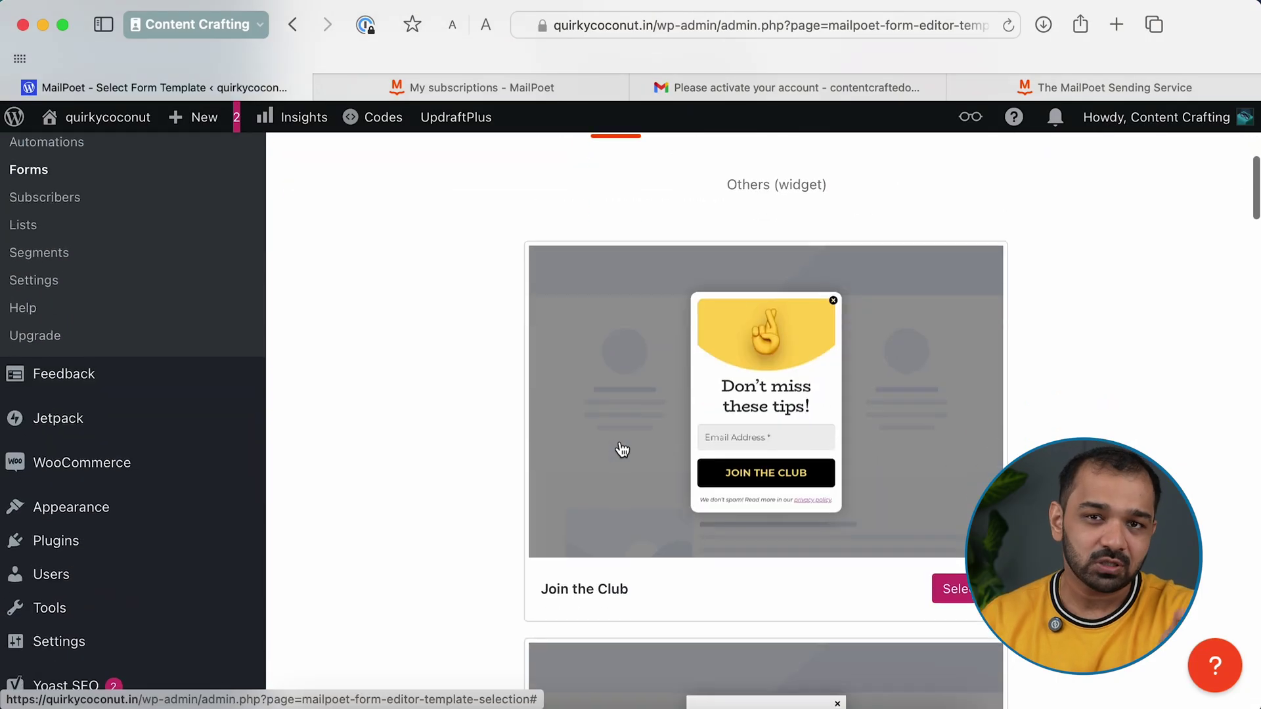
Pick the Newsletter Signup pop-up template and open its 'Oh hi there' form in the editor
{"action": "scroll", "coordinate": [620, 448], "scroll_direction": "down", "scroll_amount": 6}
{"action": "scroll", "coordinate": [619, 441], "scroll_direction": "down", "scroll_amount": 10}
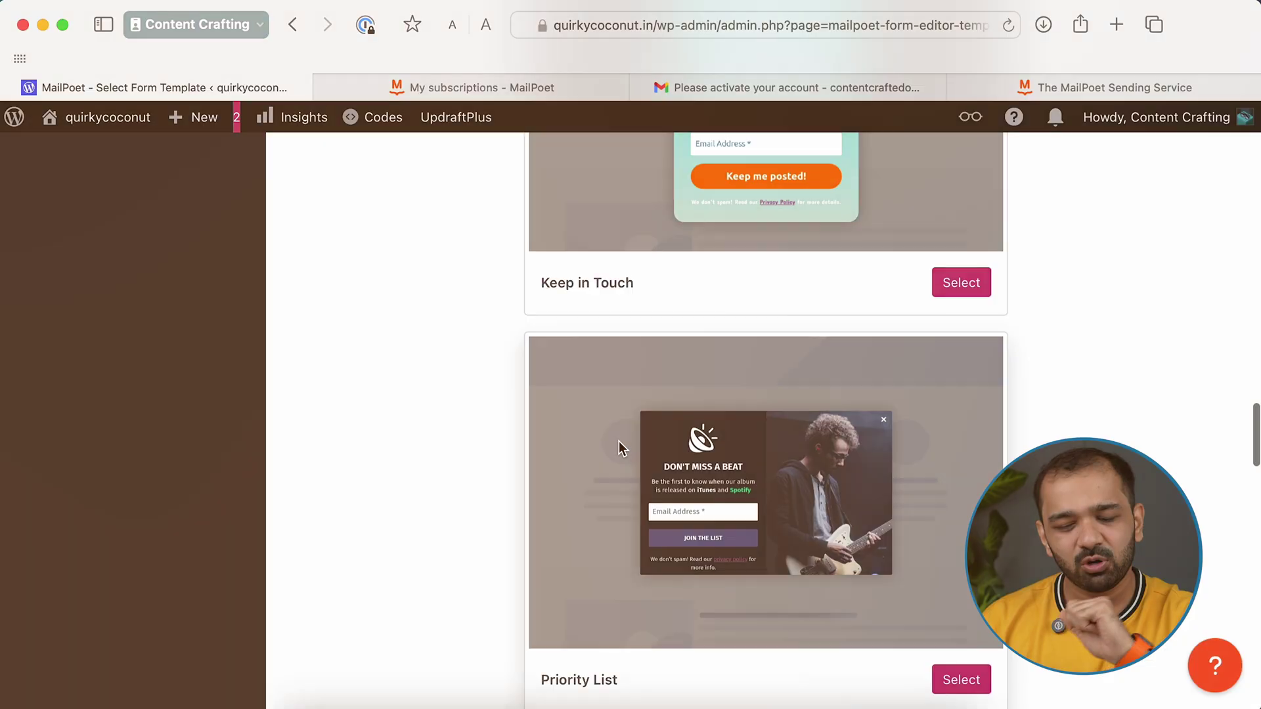
{"action": "scroll", "coordinate": [619, 440], "scroll_direction": "down", "scroll_amount": 15}
{"action": "scroll", "coordinate": [619, 441], "scroll_direction": "up", "scroll_amount": 20}
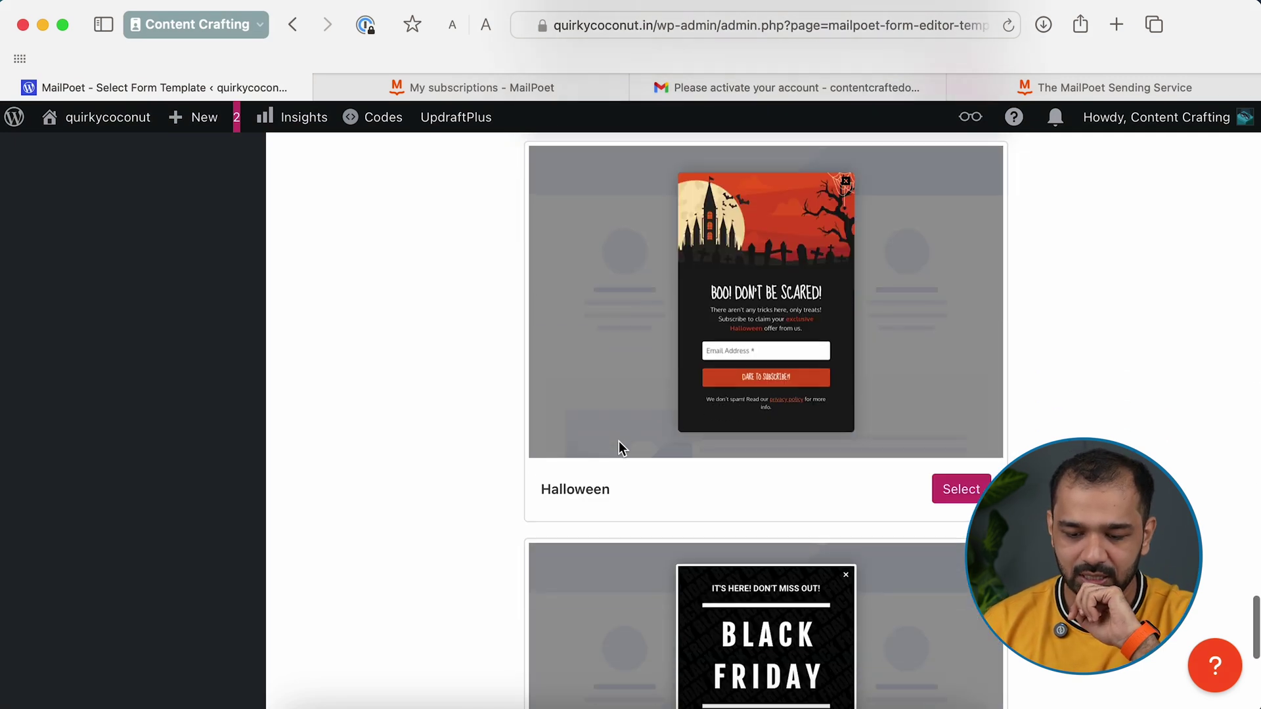
{"action": "scroll", "coordinate": [620, 445], "scroll_direction": "down", "scroll_amount": 15}
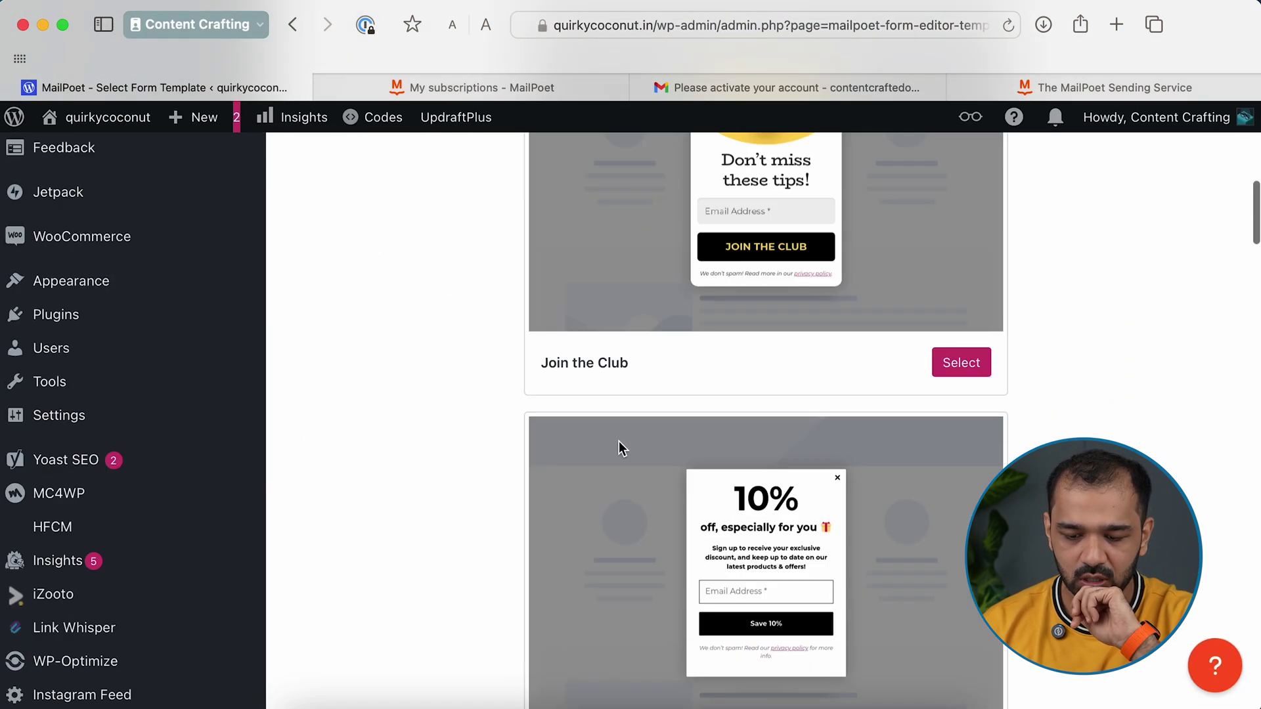
{"action": "scroll", "coordinate": [619, 445], "scroll_direction": "up", "scroll_amount": 6}
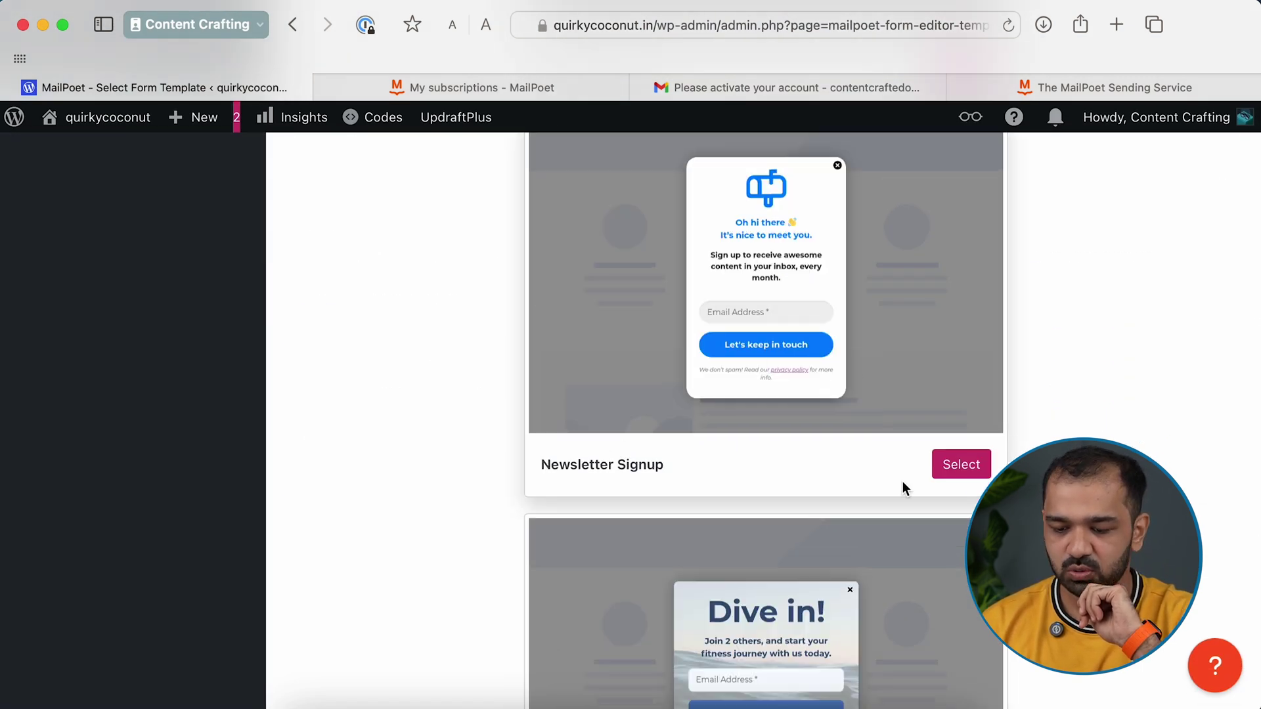
{"action": "left_click", "coordinate": [962, 466]}
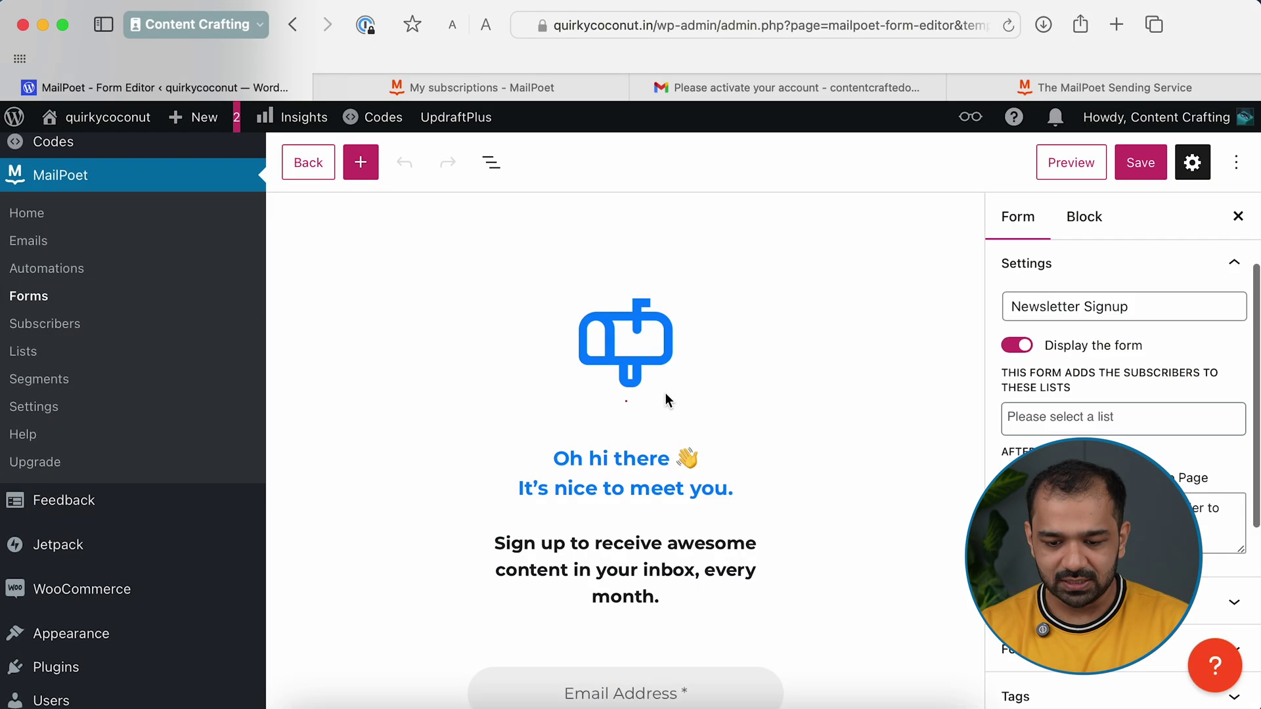
{"action": "left_click", "coordinate": [610, 332]}
Edit the form's sign-up description text in the canvas
{"action": "left_click", "coordinate": [731, 411]}
{"action": "scroll", "coordinate": [731, 411], "scroll_direction": "down", "scroll_amount": 3}
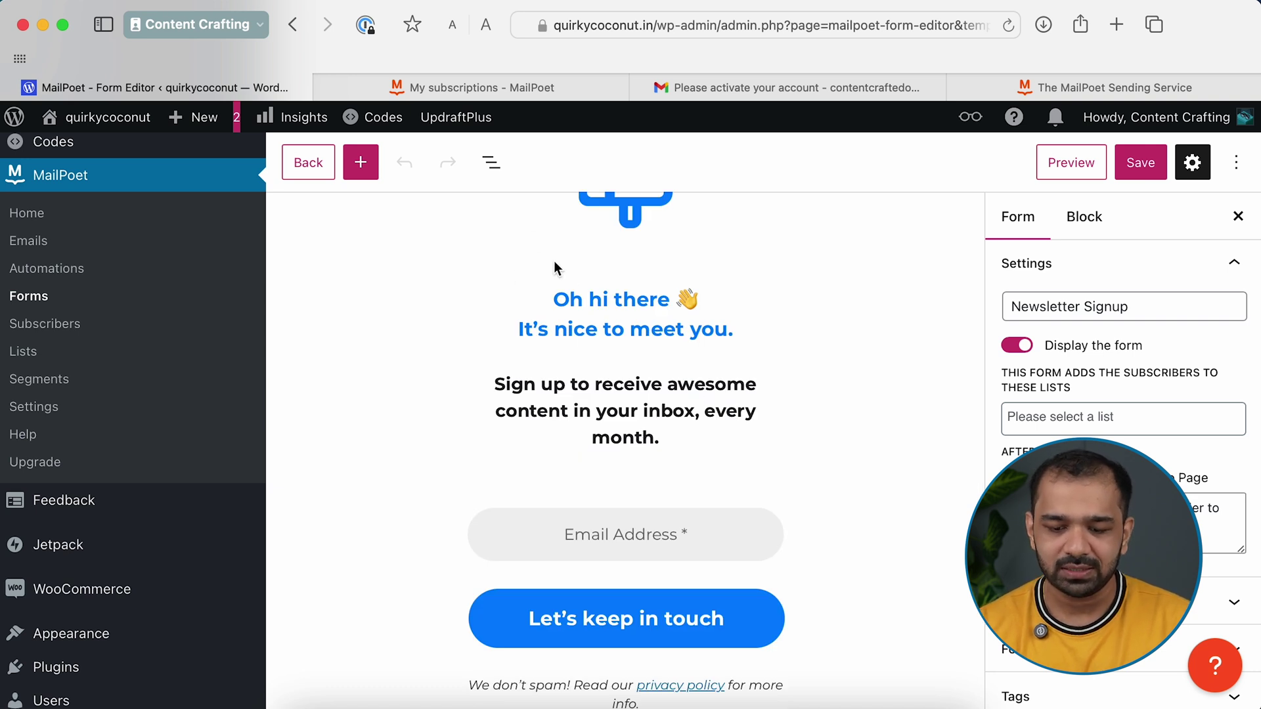
{"action": "left_click", "coordinate": [595, 385]}
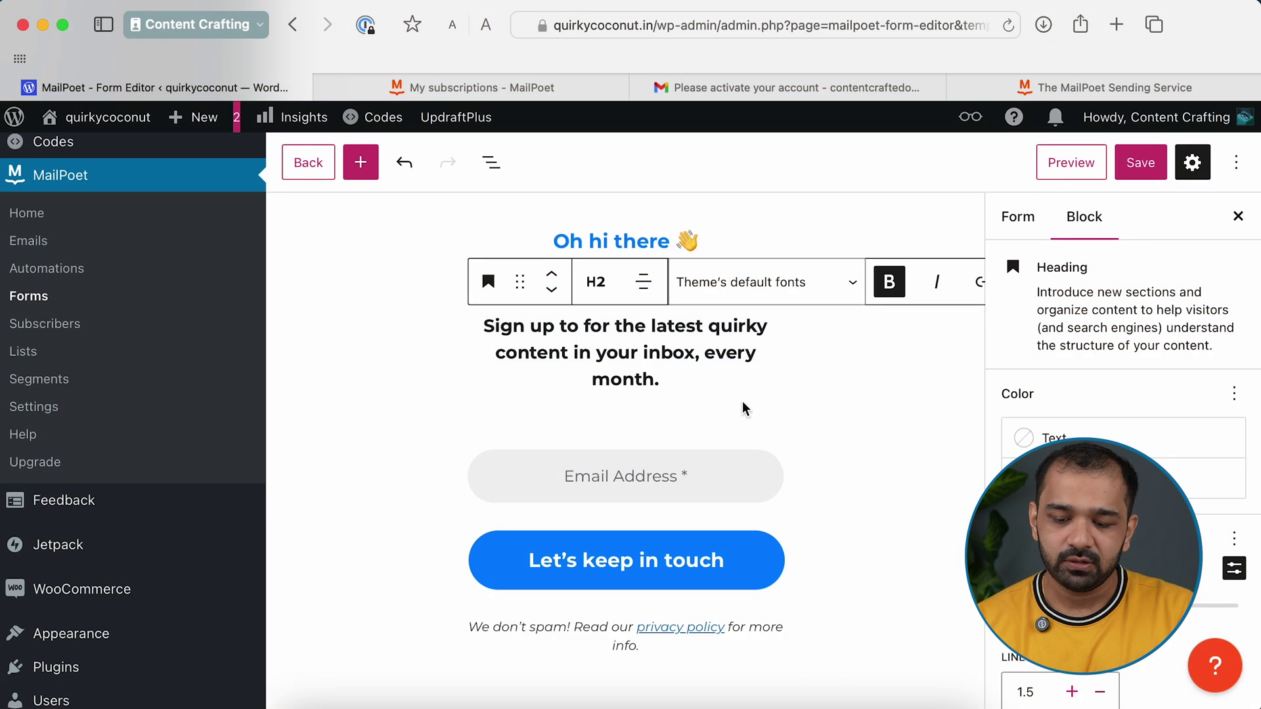
{"action": "left_click", "coordinate": [625, 398]}
{"action": "triple_click", "coordinate": [654, 385]}
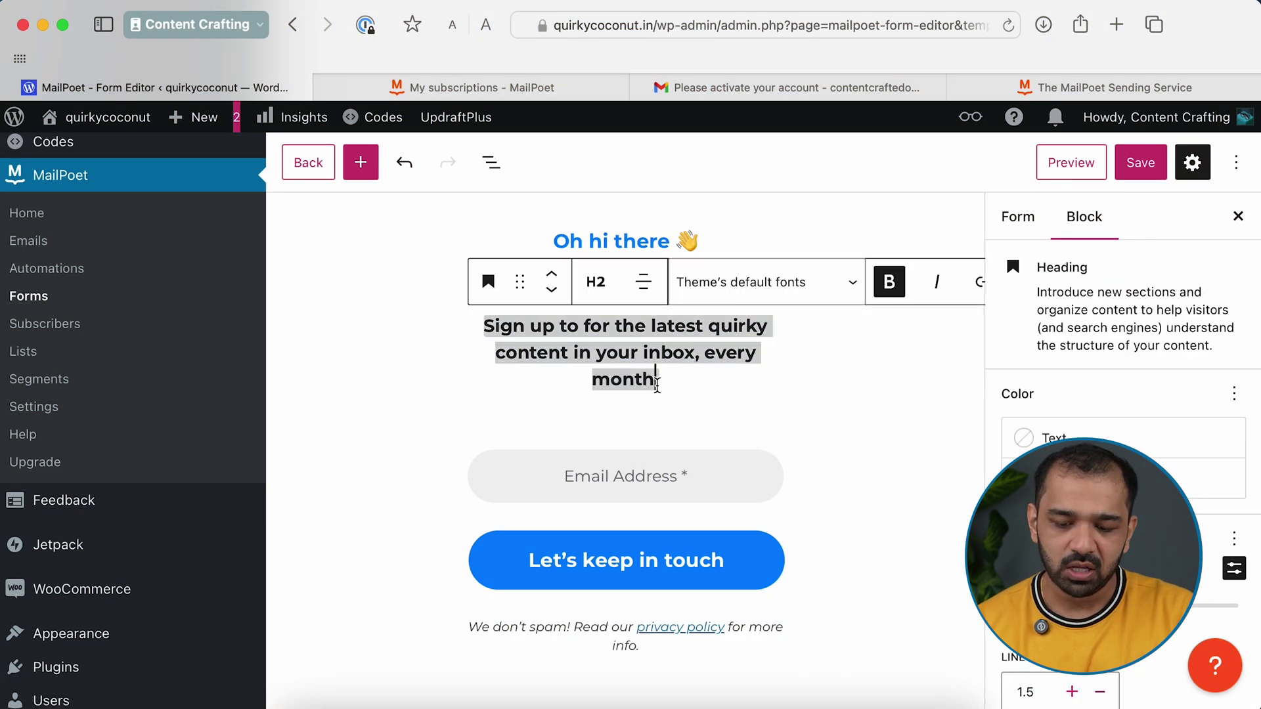
{"action": "left_click", "coordinate": [731, 389]}
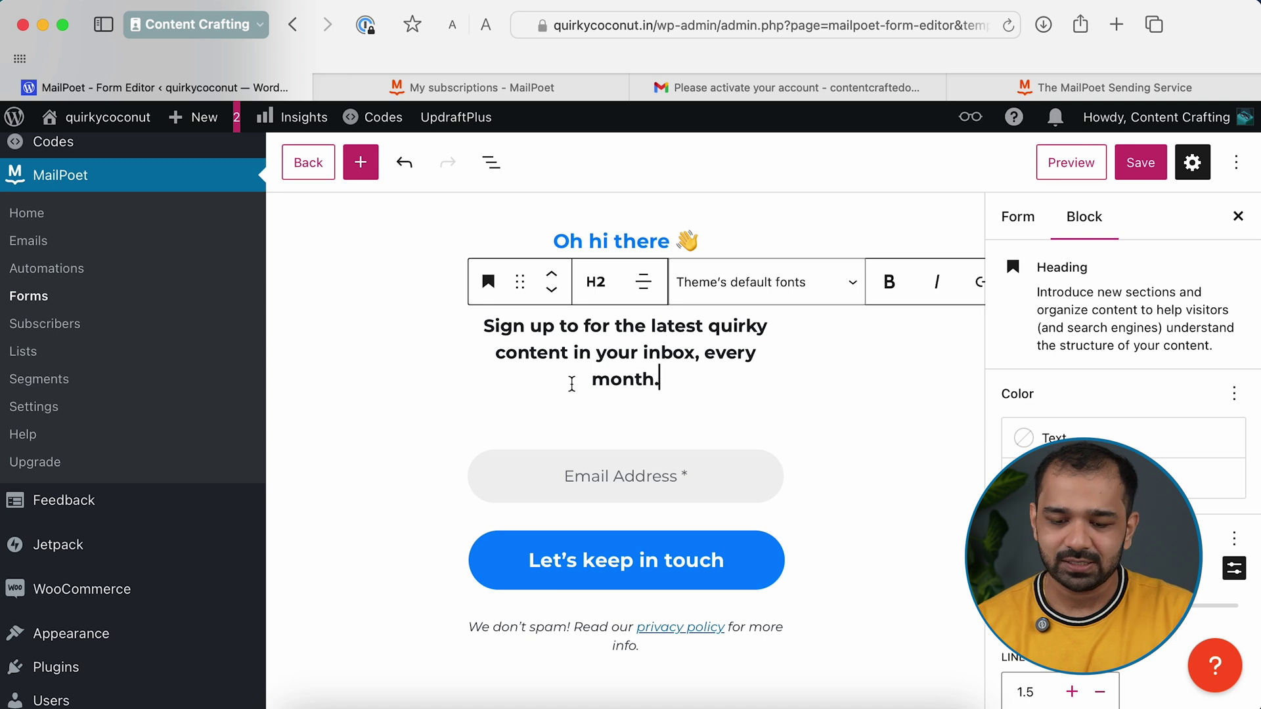
Relabel the submit button 'Sign me up!'
{"action": "left_click", "coordinate": [628, 560]}
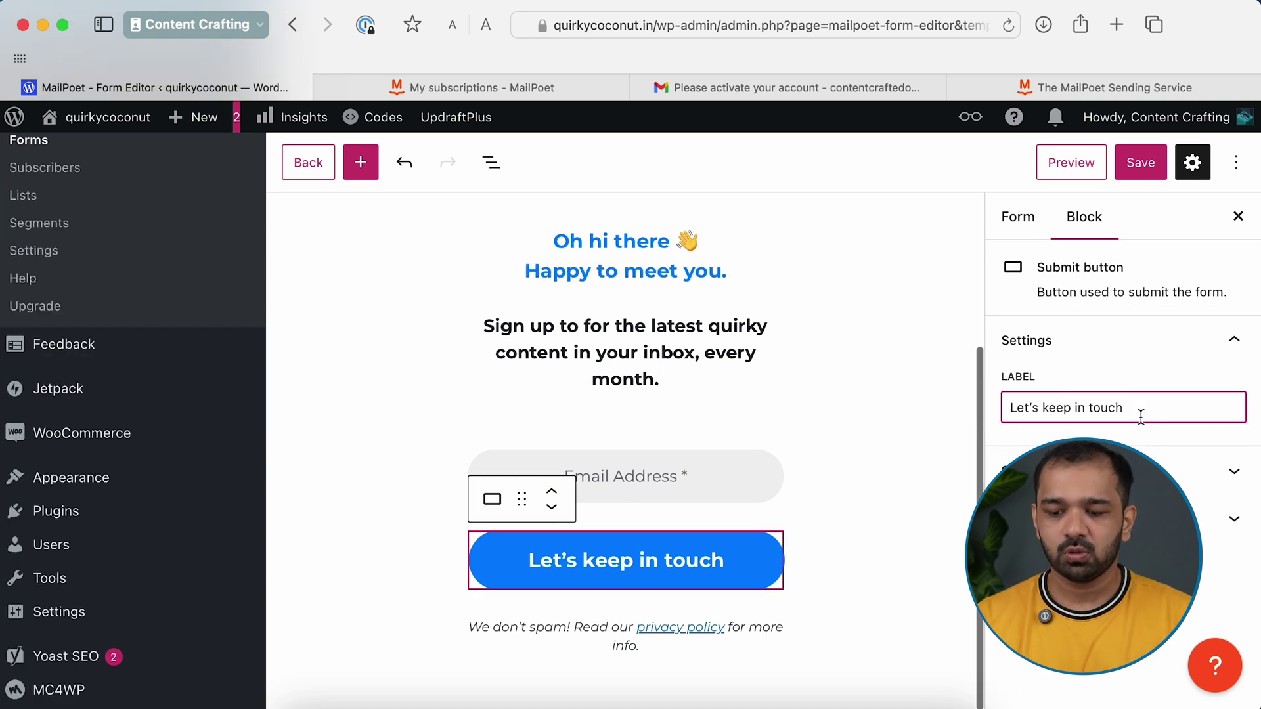
{"action": "type", "text": "Sign me up!"}
{"action": "left_click", "coordinate": [1018, 217]}
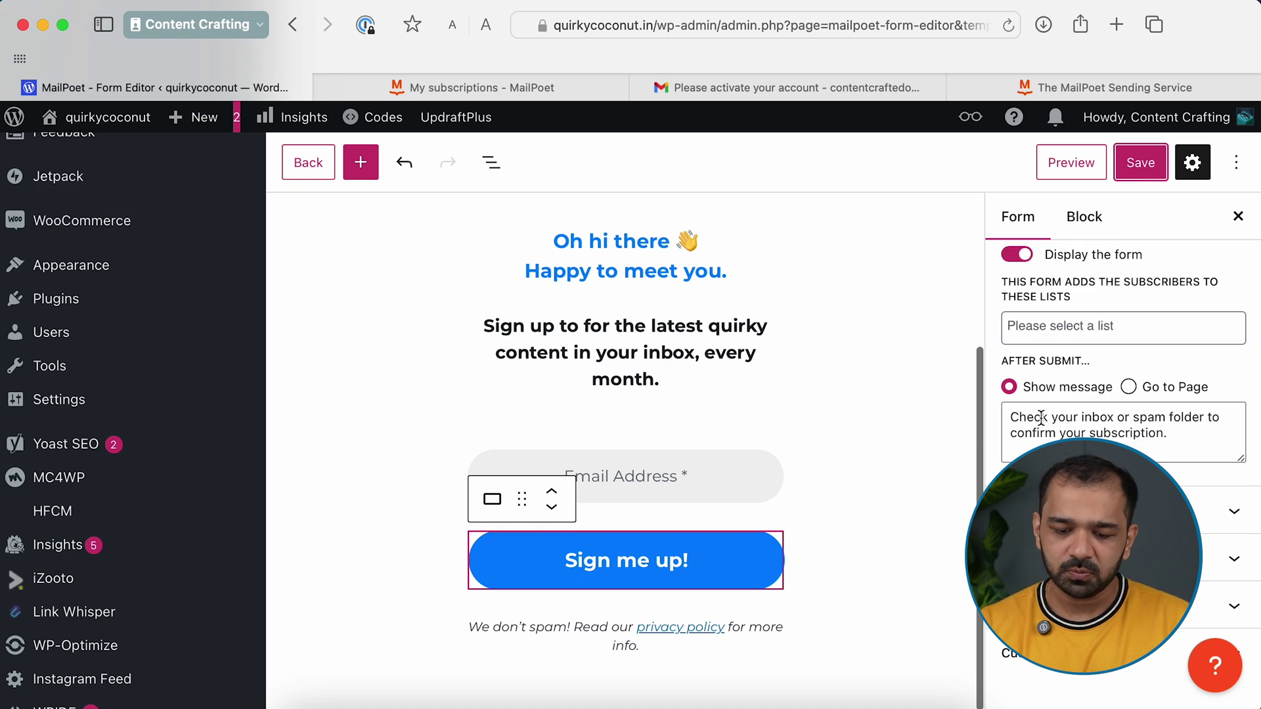
Send subscribers to the Newsletter list, review Styles and placement options, and save the form
{"action": "scroll", "coordinate": [1051, 407], "scroll_direction": "up", "scroll_amount": 2}
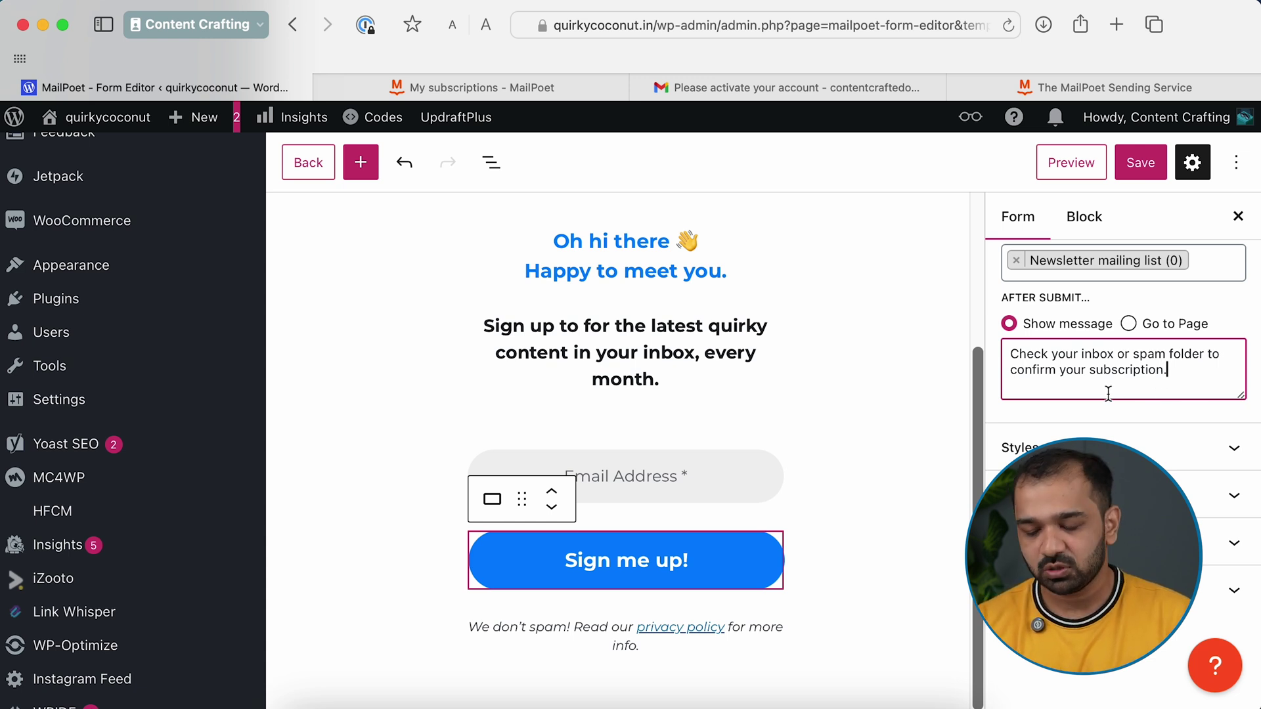
{"action": "scroll", "coordinate": [1202, 370], "scroll_direction": "down", "scroll_amount": 2}
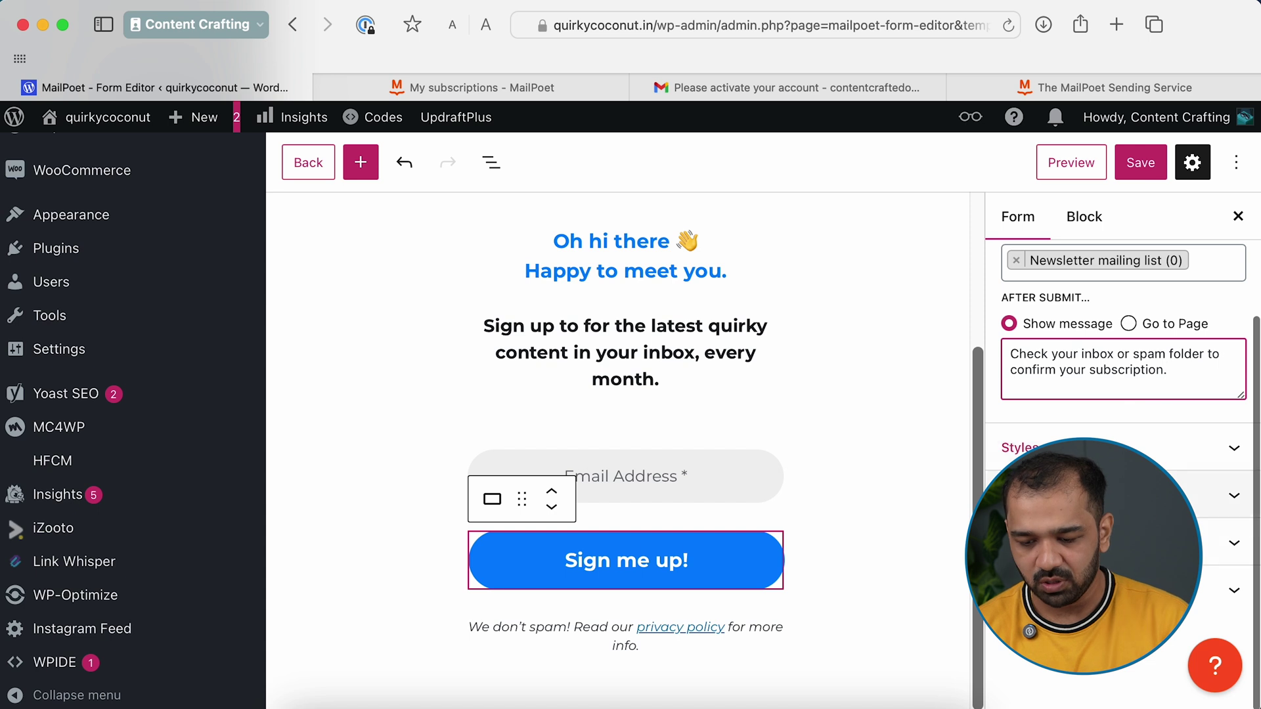
{"action": "left_click", "coordinate": [1083, 454]}
{"action": "scroll", "coordinate": [1084, 453], "scroll_direction": "down", "scroll_amount": 10}
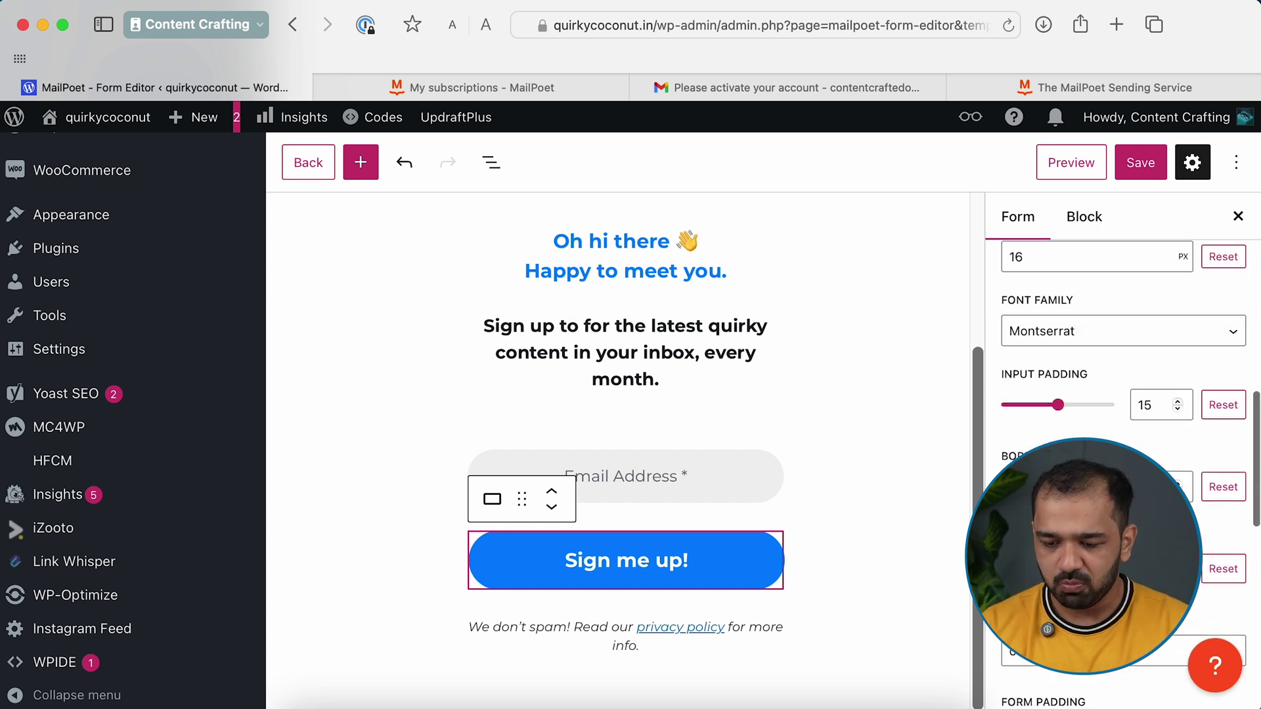
{"action": "scroll", "coordinate": [1116, 460], "scroll_direction": "down", "scroll_amount": 5}
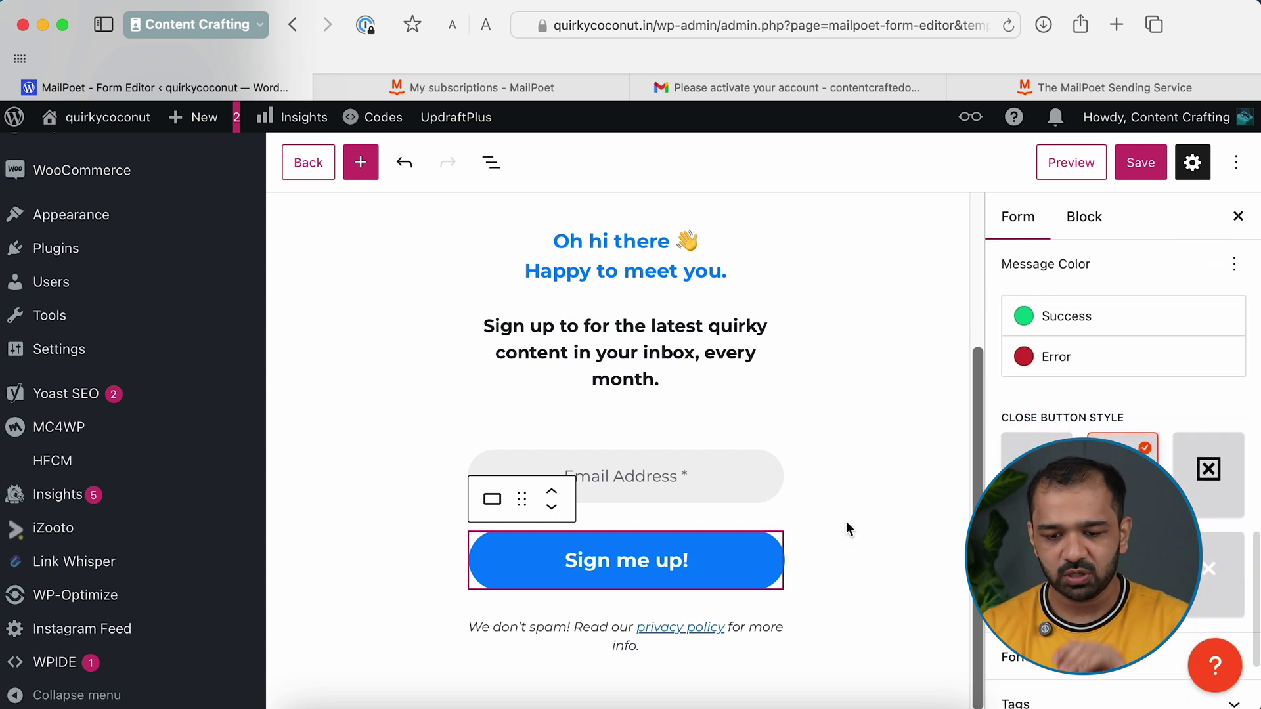
{"action": "scroll", "coordinate": [1117, 460], "scroll_direction": "up", "scroll_amount": 5}
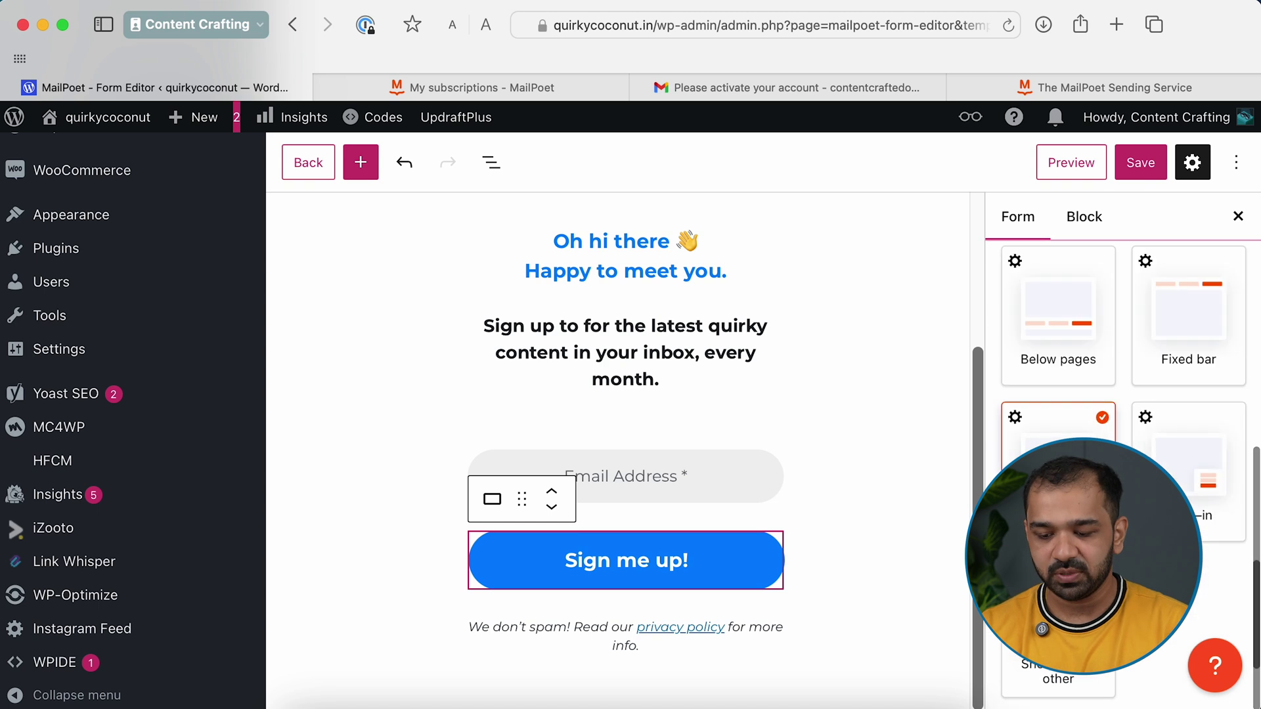
{"action": "scroll", "coordinate": [1117, 460], "scroll_direction": "down", "scroll_amount": 2}
{"action": "scroll", "coordinate": [1117, 459], "scroll_direction": "up", "scroll_amount": 3}
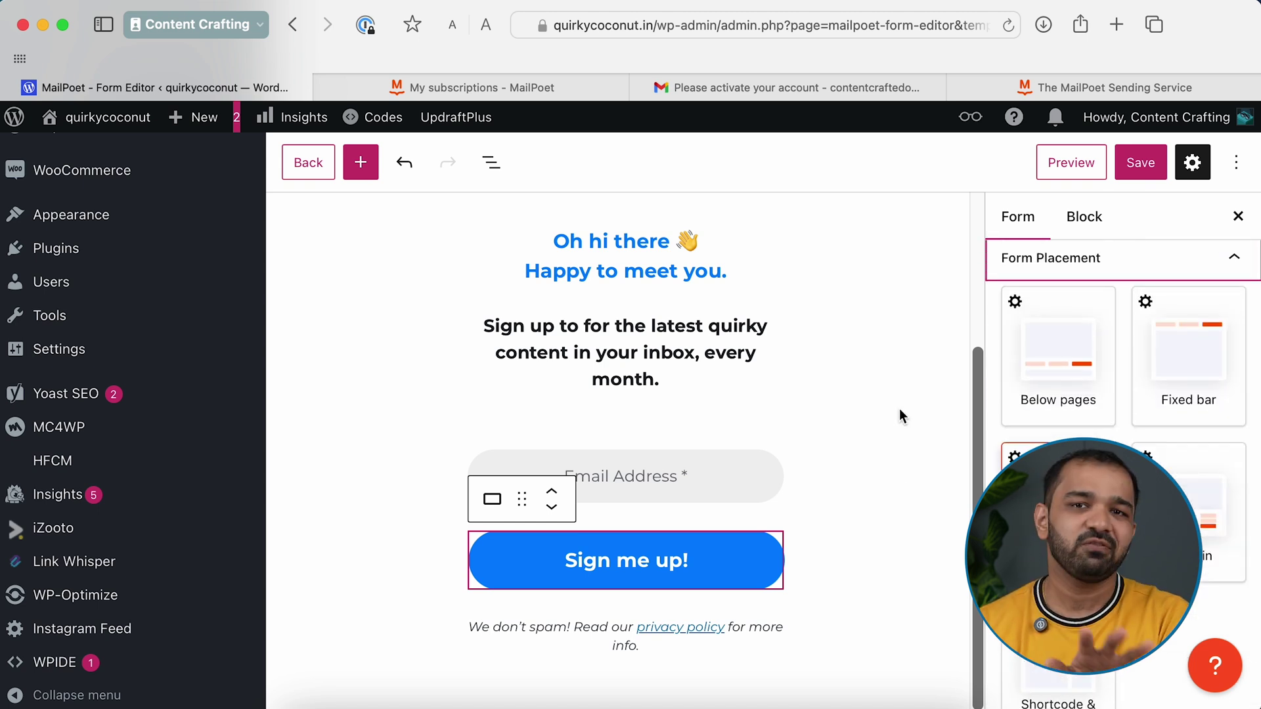
{"action": "scroll", "coordinate": [1077, 319], "scroll_direction": "up", "scroll_amount": 3}
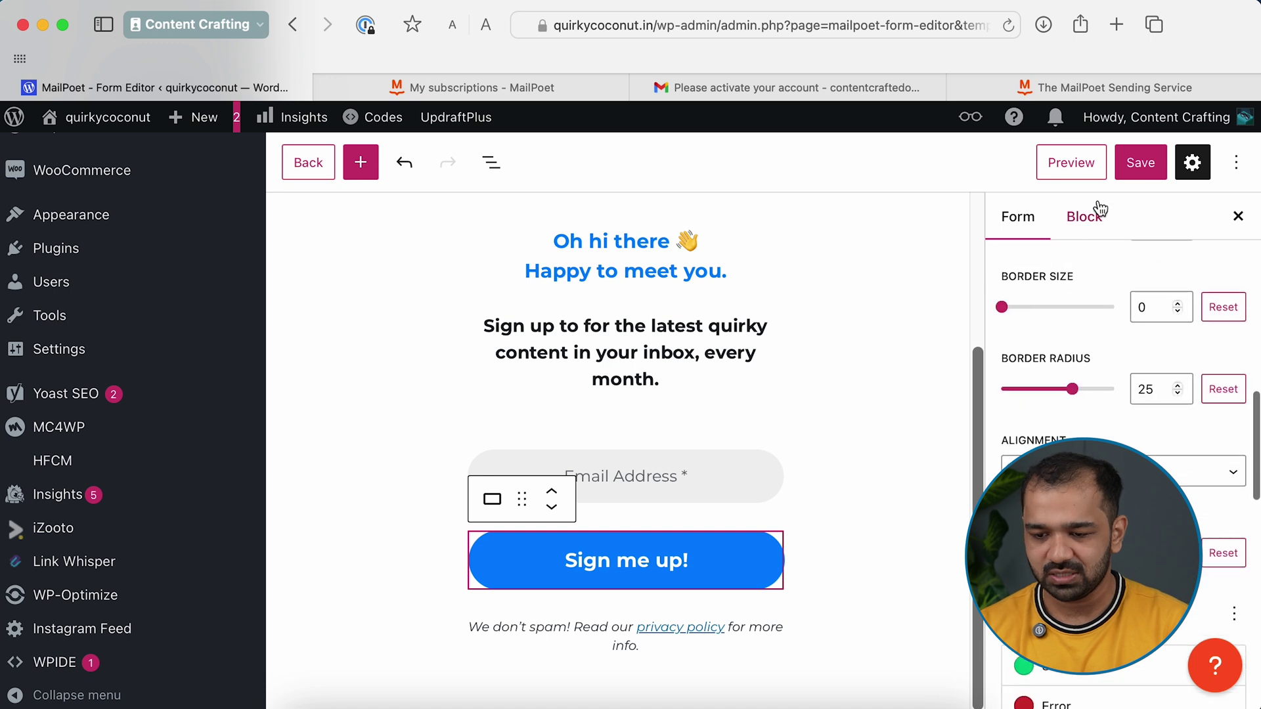
{"action": "scroll", "coordinate": [1057, 302], "scroll_direction": "up", "scroll_amount": 5}
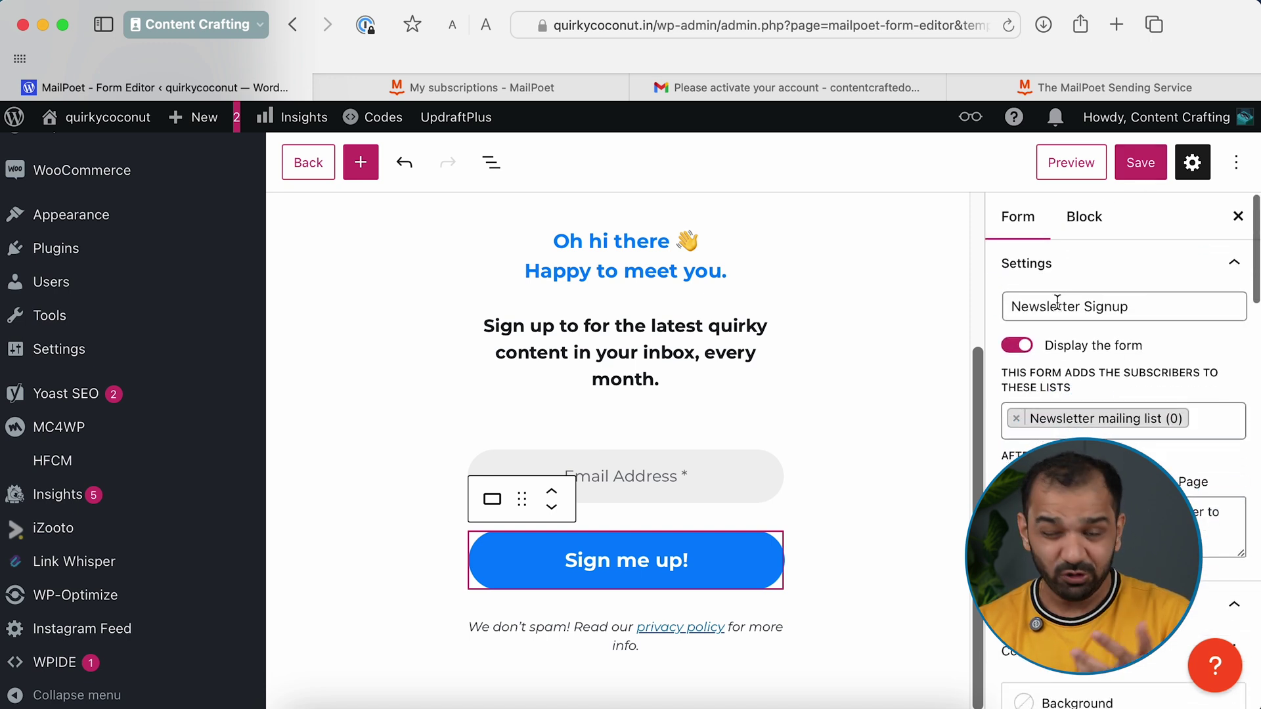
{"action": "left_click", "coordinate": [1141, 163]}
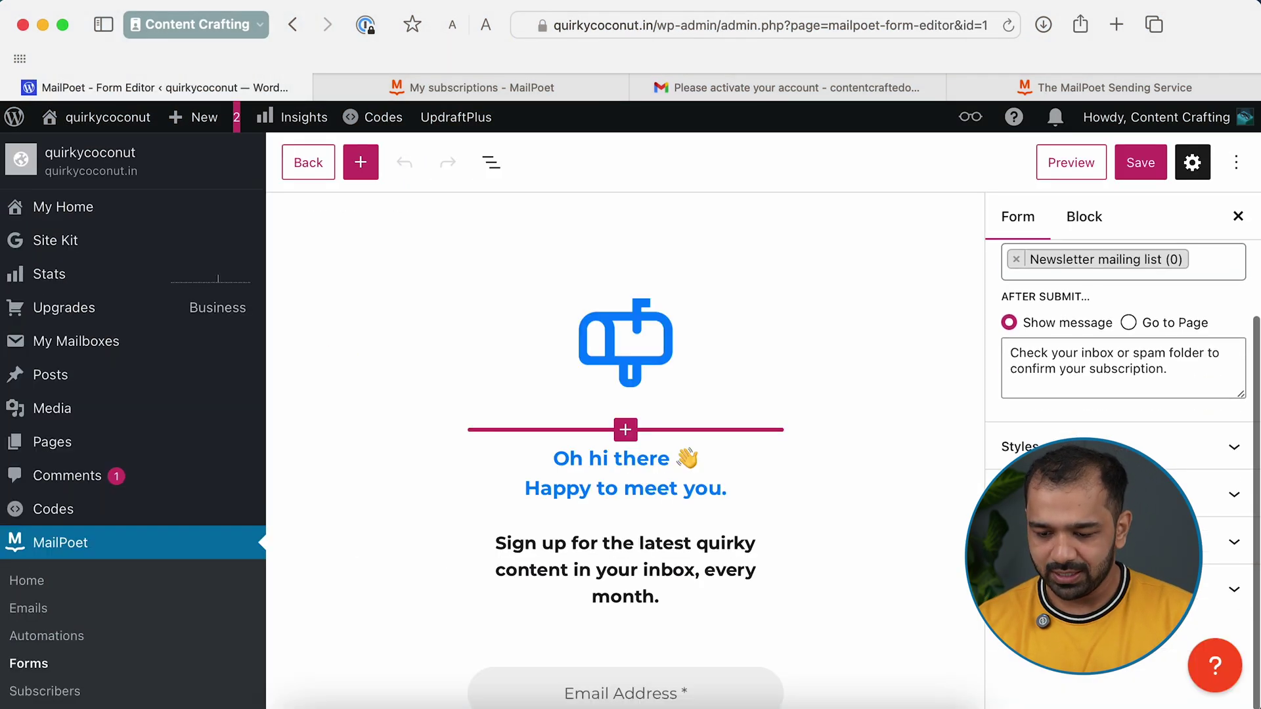
Scroll the Form sidebar down to the Form Placement options
{"action": "scroll", "coordinate": [1117, 395], "scroll_direction": "down", "scroll_amount": 5}
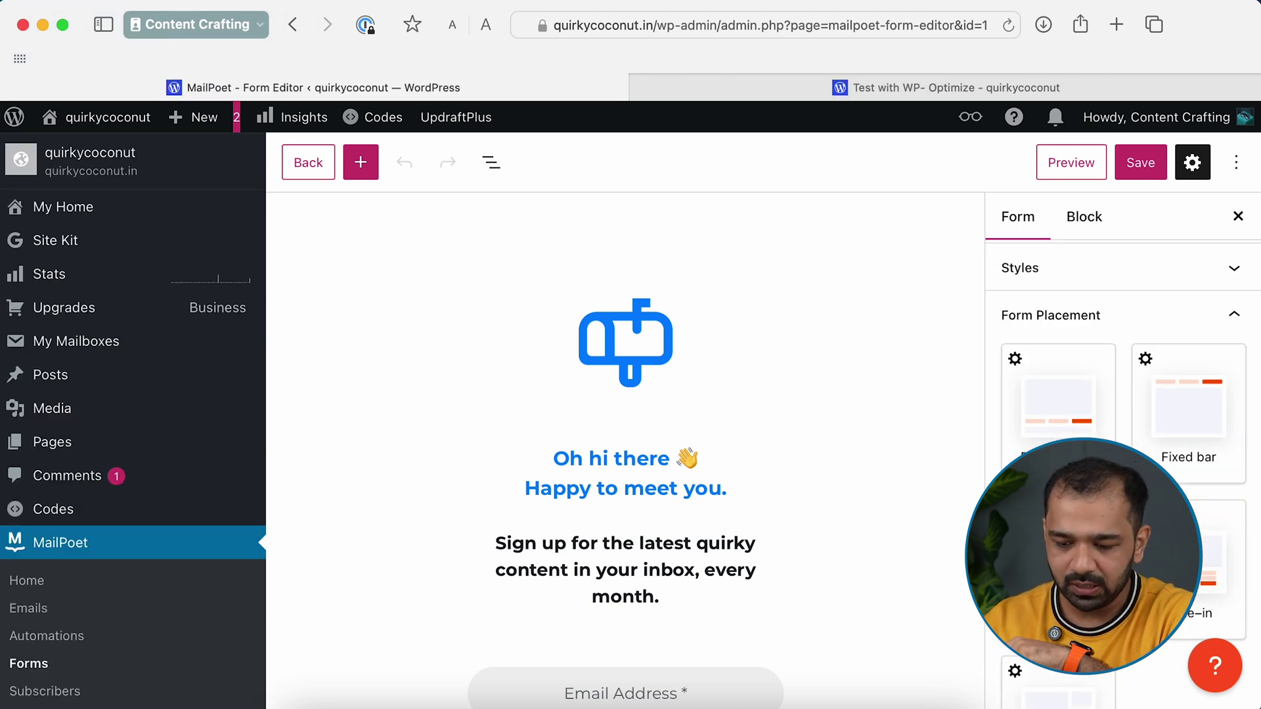
Show the pop-up on every page and choose specific posts to display it on
{"action": "scroll", "coordinate": [1071, 393], "scroll_direction": "up", "scroll_amount": 4}
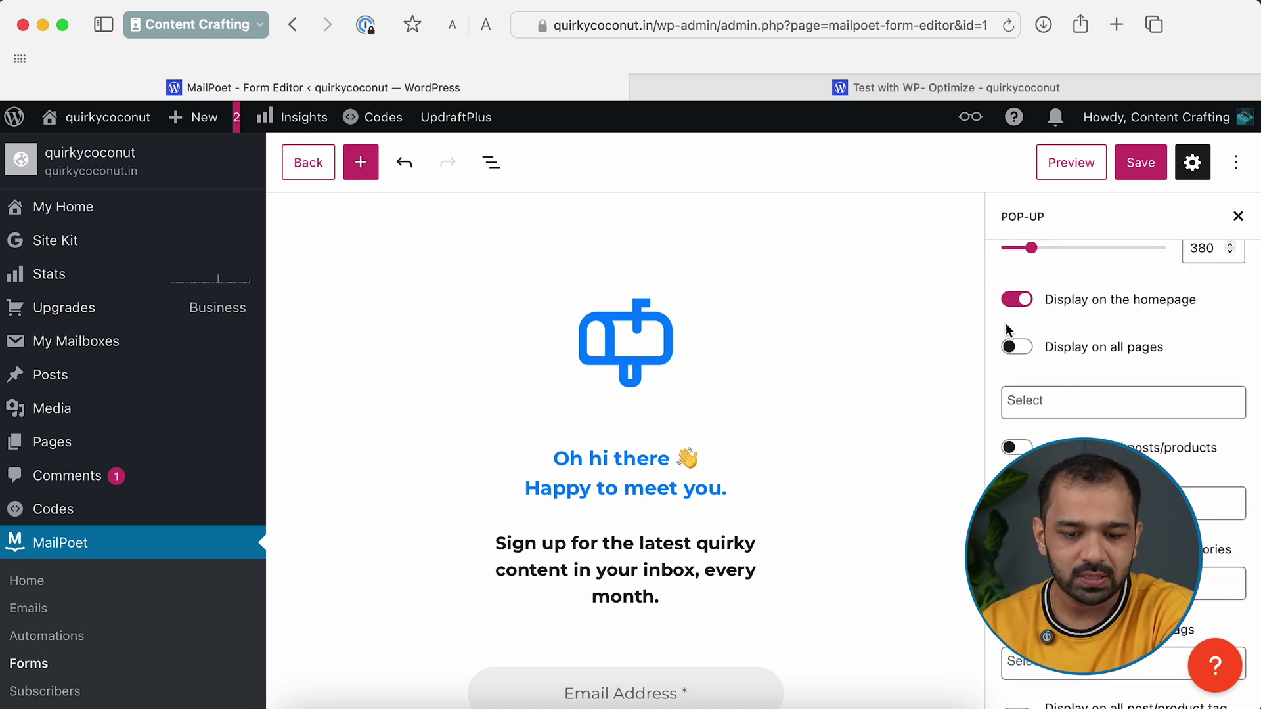
{"action": "left_click", "coordinate": [1013, 356]}
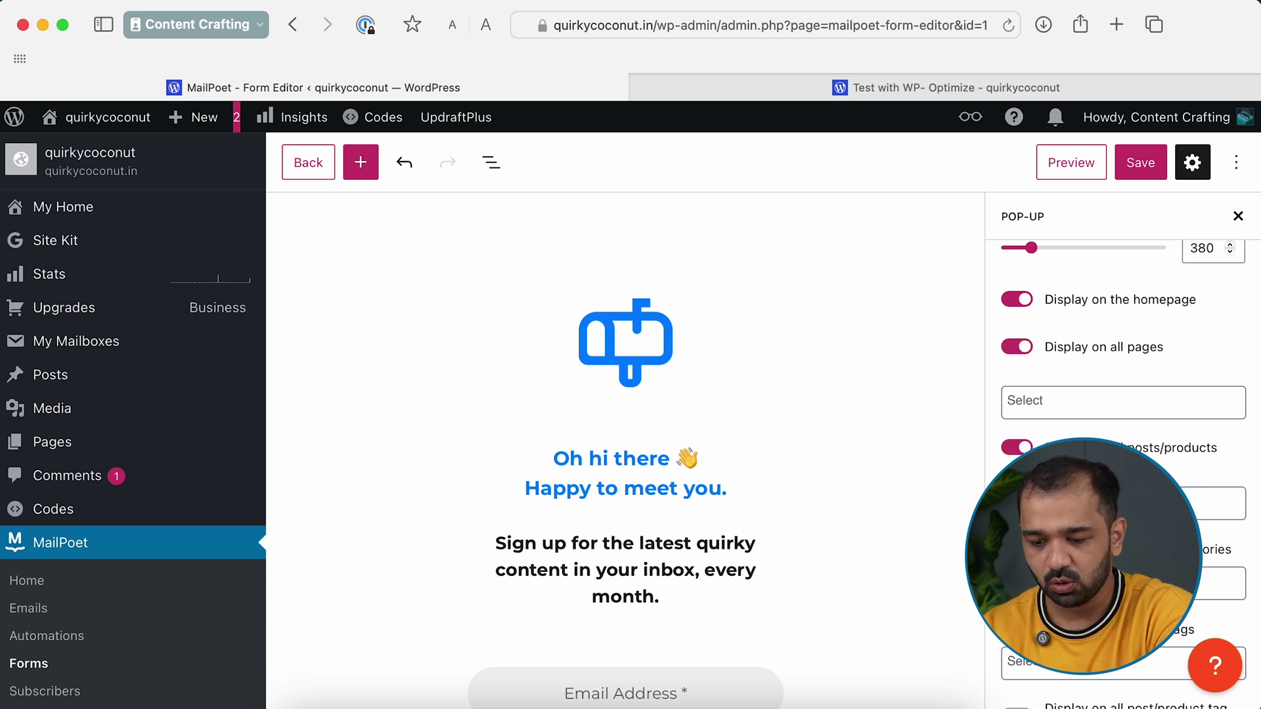
{"action": "left_click", "coordinate": [1220, 504]}
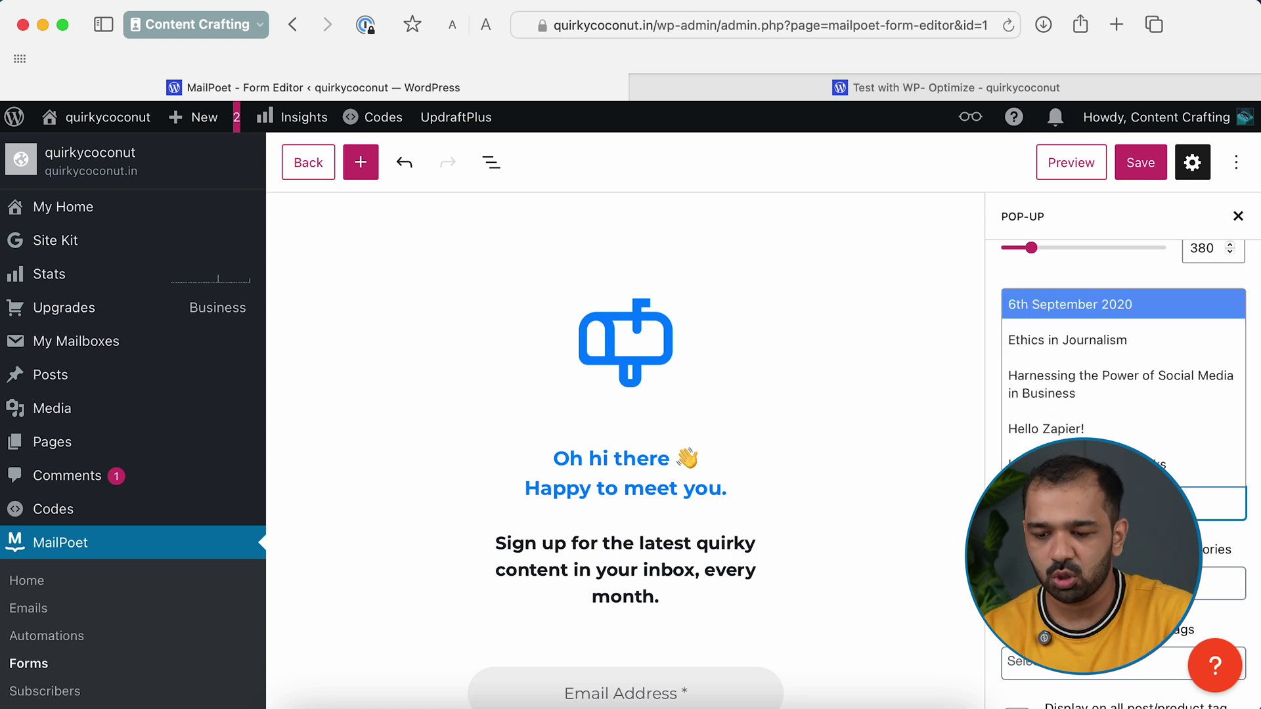
Scroll down the Pop-up settings to the 'Display with a delay of' dropdown and expand it
{"action": "scroll", "coordinate": [1067, 420], "scroll_direction": "down", "scroll_amount": 5}
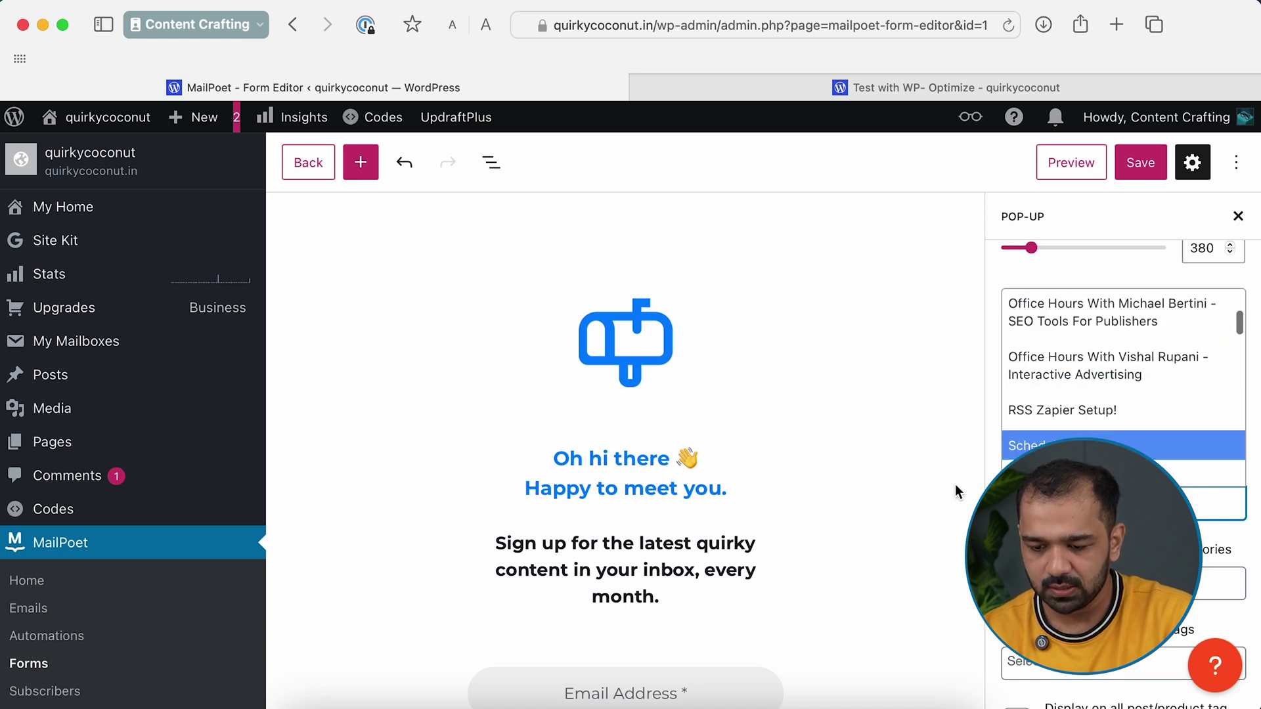
{"action": "scroll", "coordinate": [954, 493], "scroll_direction": "down", "scroll_amount": 2}
{"action": "scroll", "coordinate": [1117, 394], "scroll_direction": "down", "scroll_amount": 2}
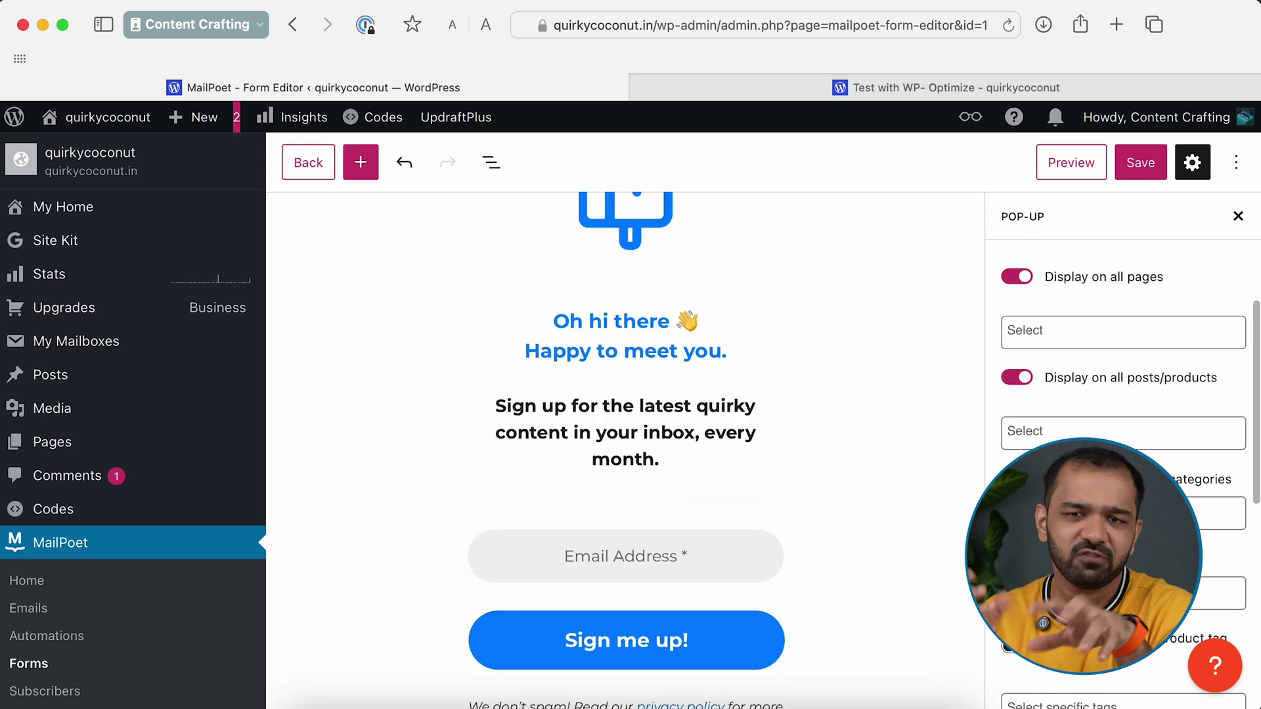
{"action": "scroll", "coordinate": [1195, 506], "scroll_direction": "down", "scroll_amount": 2}
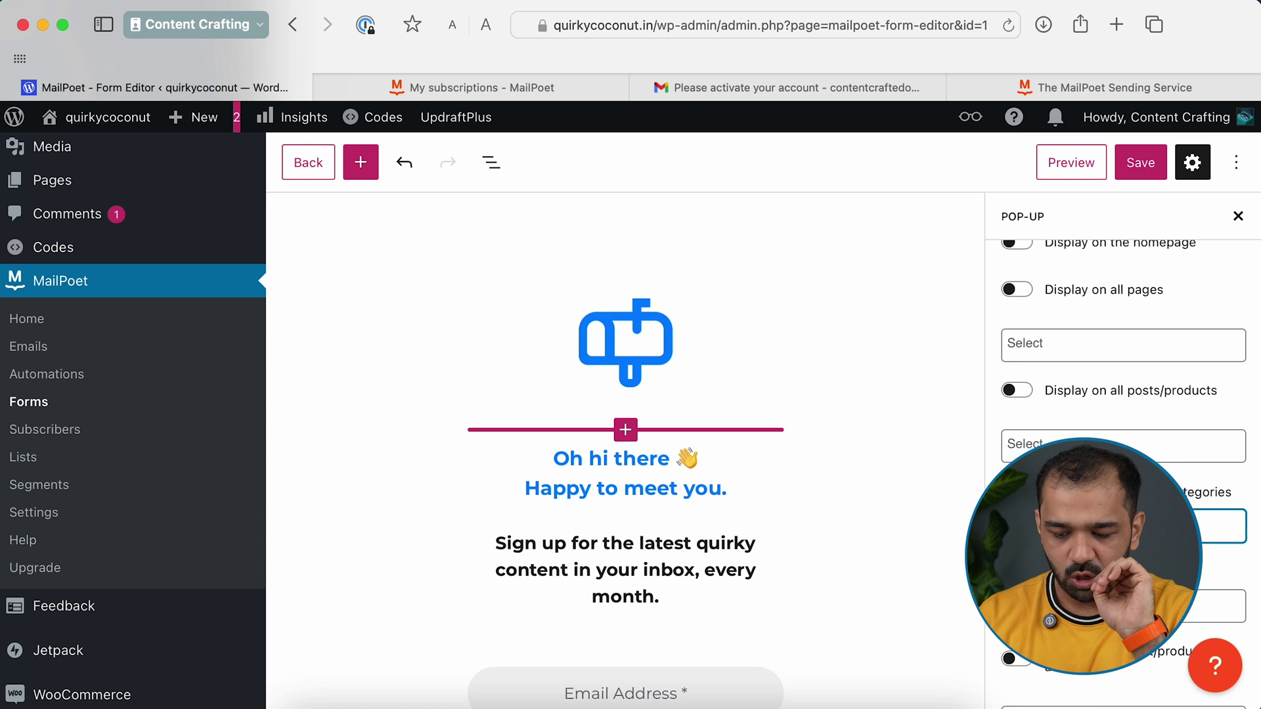
{"action": "scroll", "coordinate": [1123, 460], "scroll_direction": "down", "scroll_amount": 3}
{"action": "scroll", "coordinate": [1124, 460], "scroll_direction": "down", "scroll_amount": 3}
{"action": "scroll", "coordinate": [1123, 460], "scroll_direction": "down", "scroll_amount": 4}
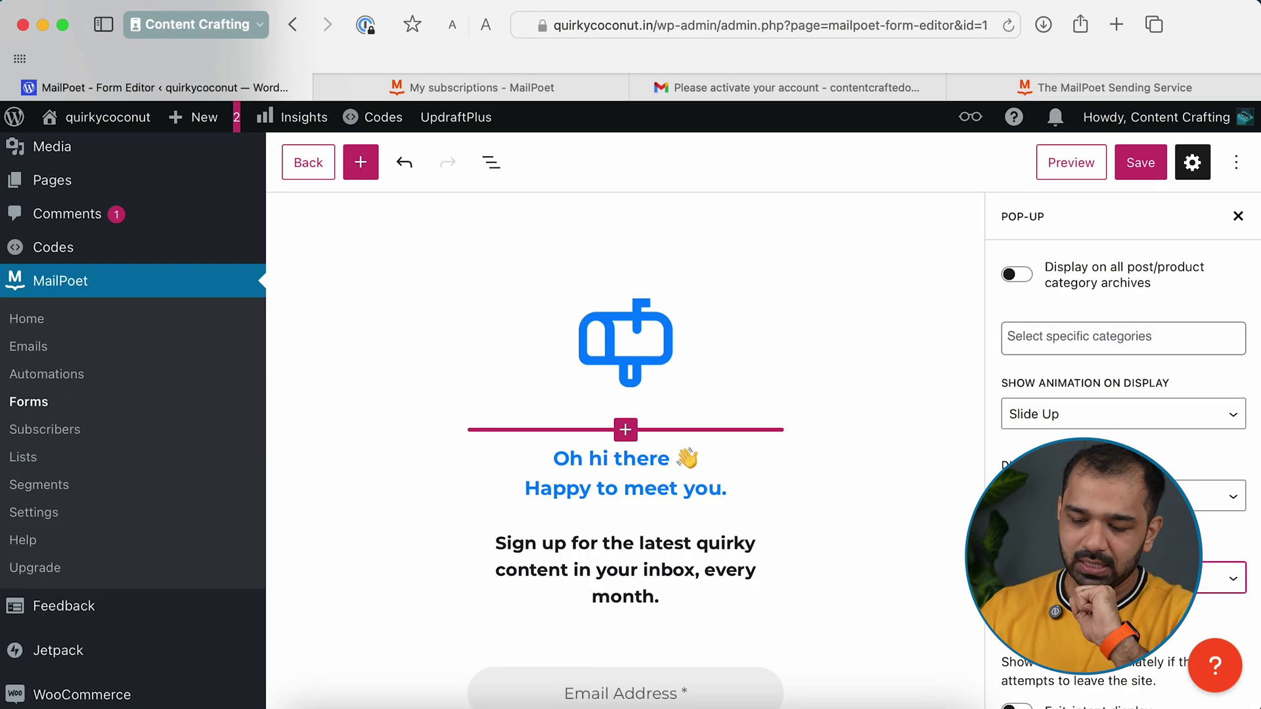
{"action": "left_click", "coordinate": [1116, 496]}
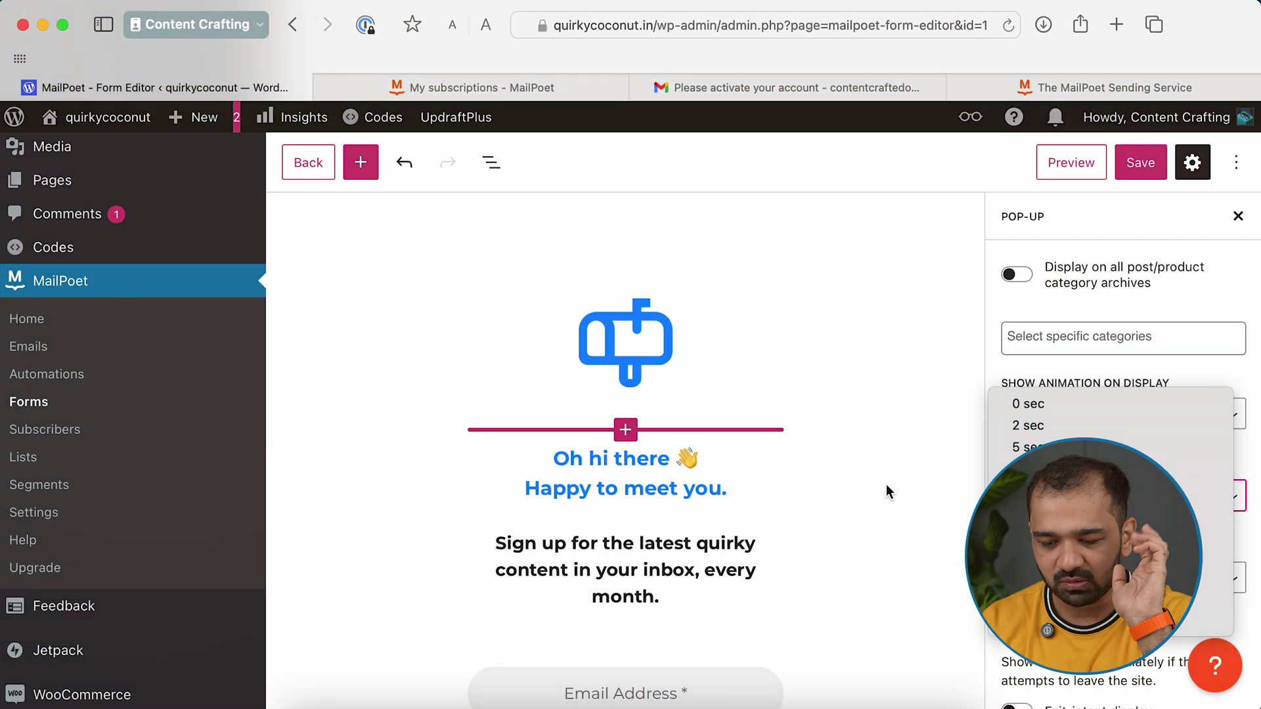
{"action": "left_click", "coordinate": [914, 497]}
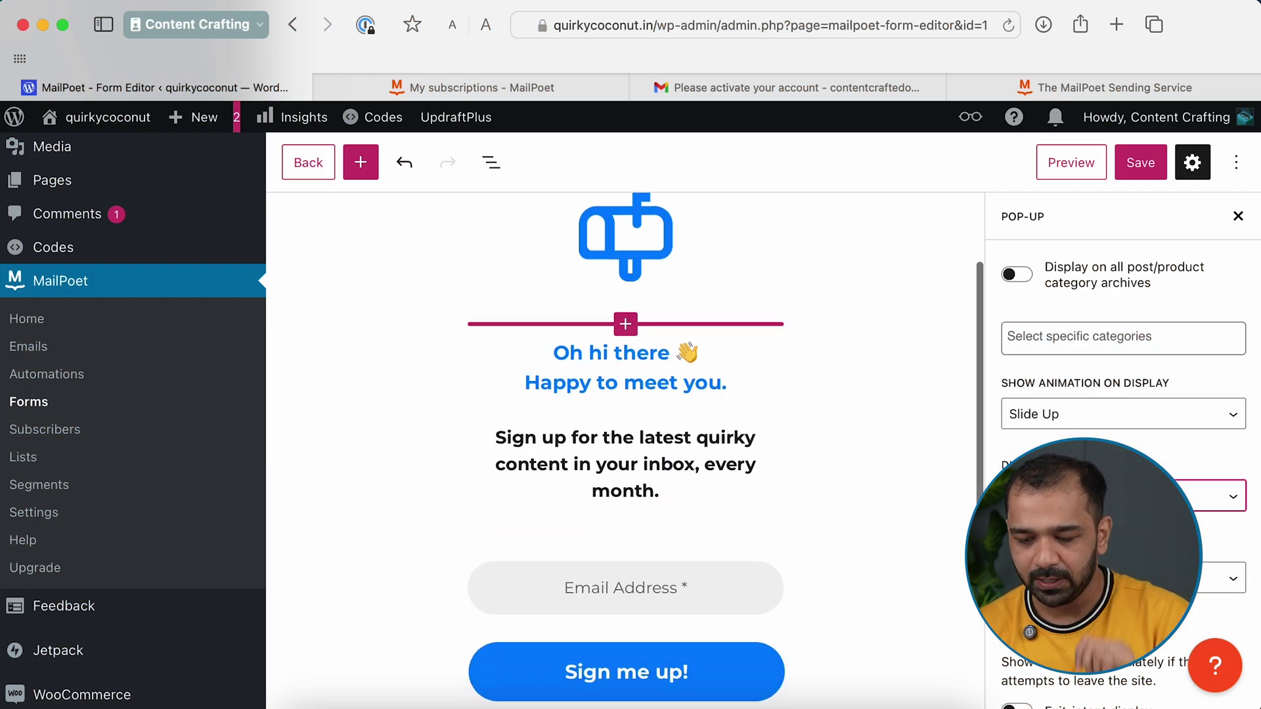
Set the next timing option and switch on exit-intent display for the pop-up
{"action": "key", "text": "Tab"}
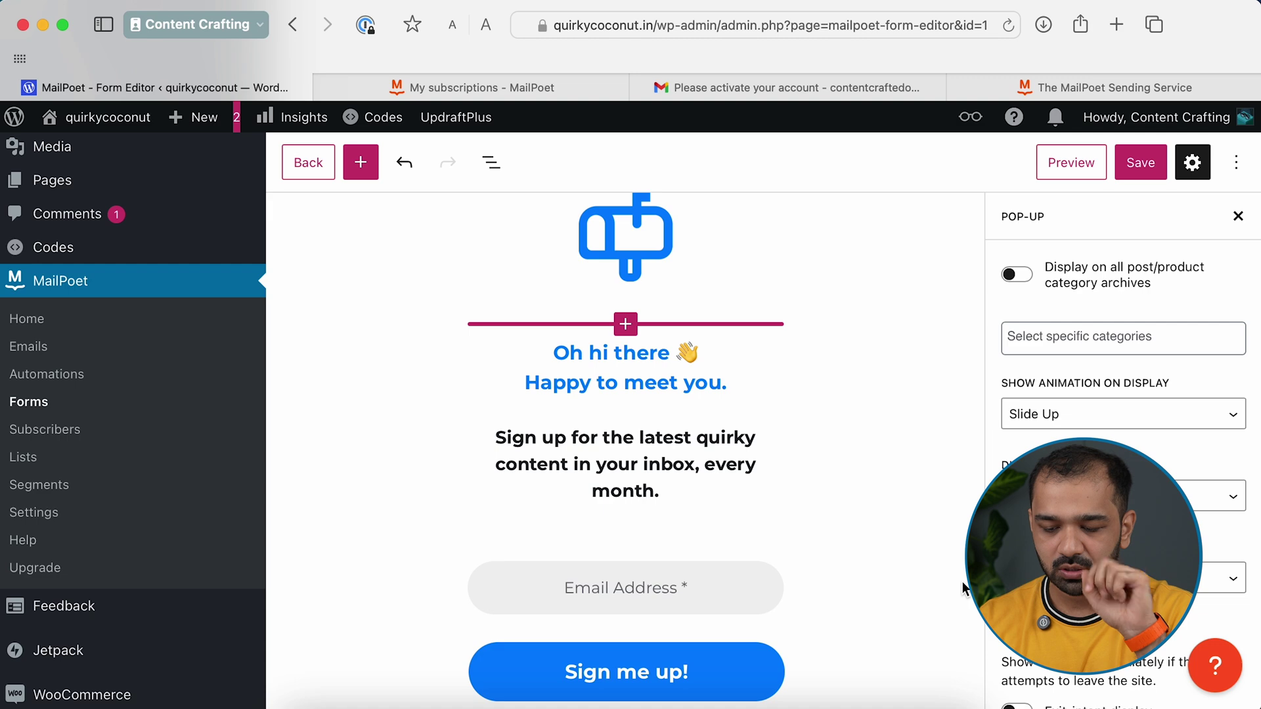
{"action": "scroll", "coordinate": [963, 581], "scroll_direction": "down", "scroll_amount": 3}
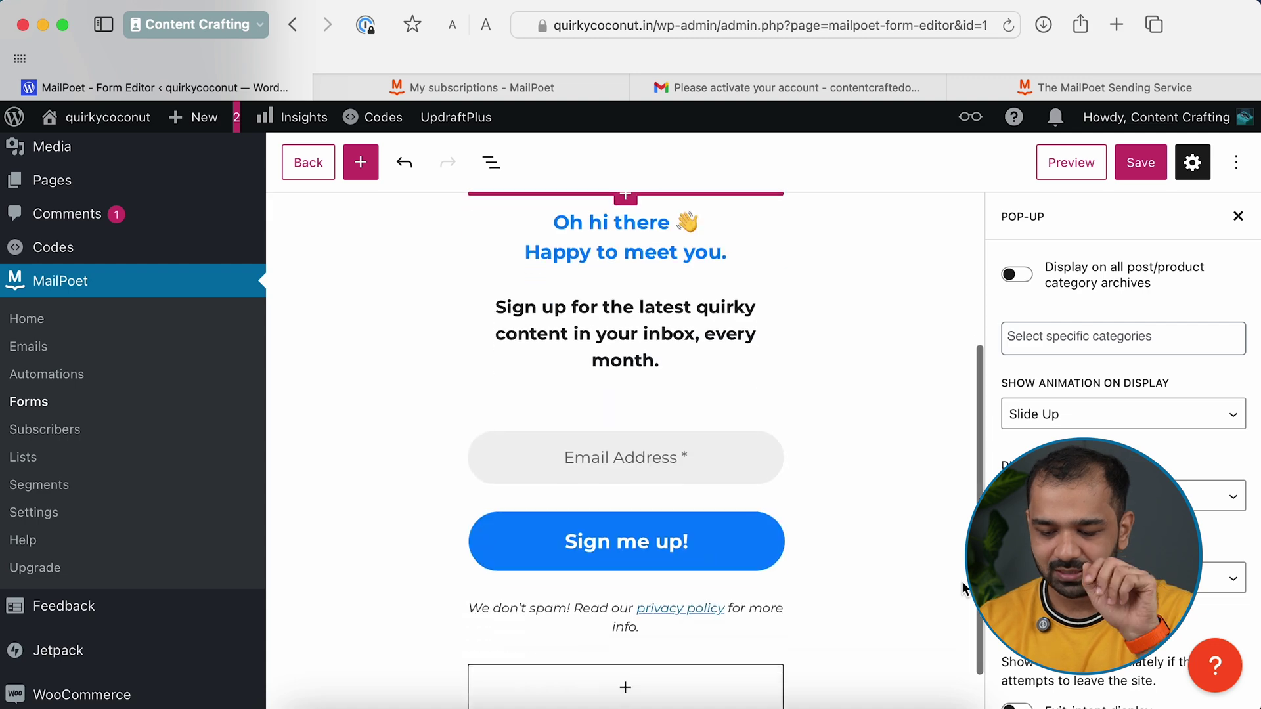
{"action": "scroll", "coordinate": [1012, 525], "scroll_direction": "down", "scroll_amount": 1}
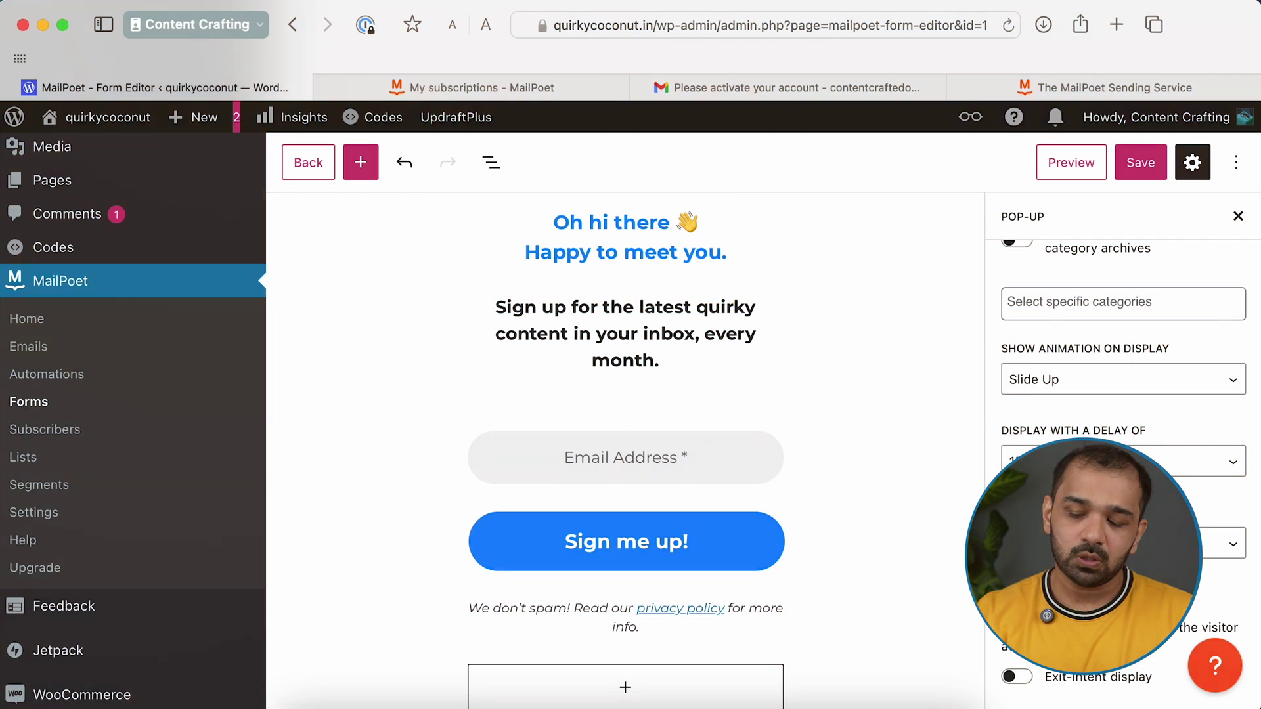
{"action": "scroll", "coordinate": [1051, 657], "scroll_direction": "down", "scroll_amount": 3}
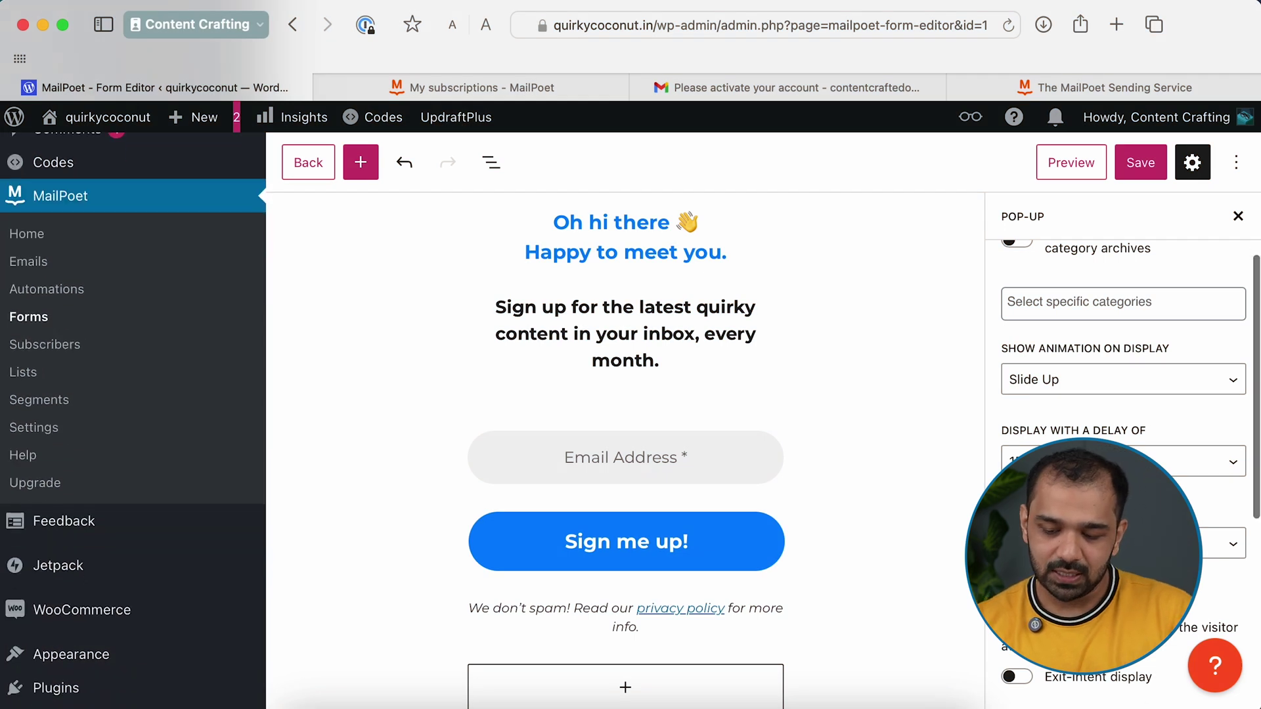
{"action": "left_click", "coordinate": [1016, 682]}
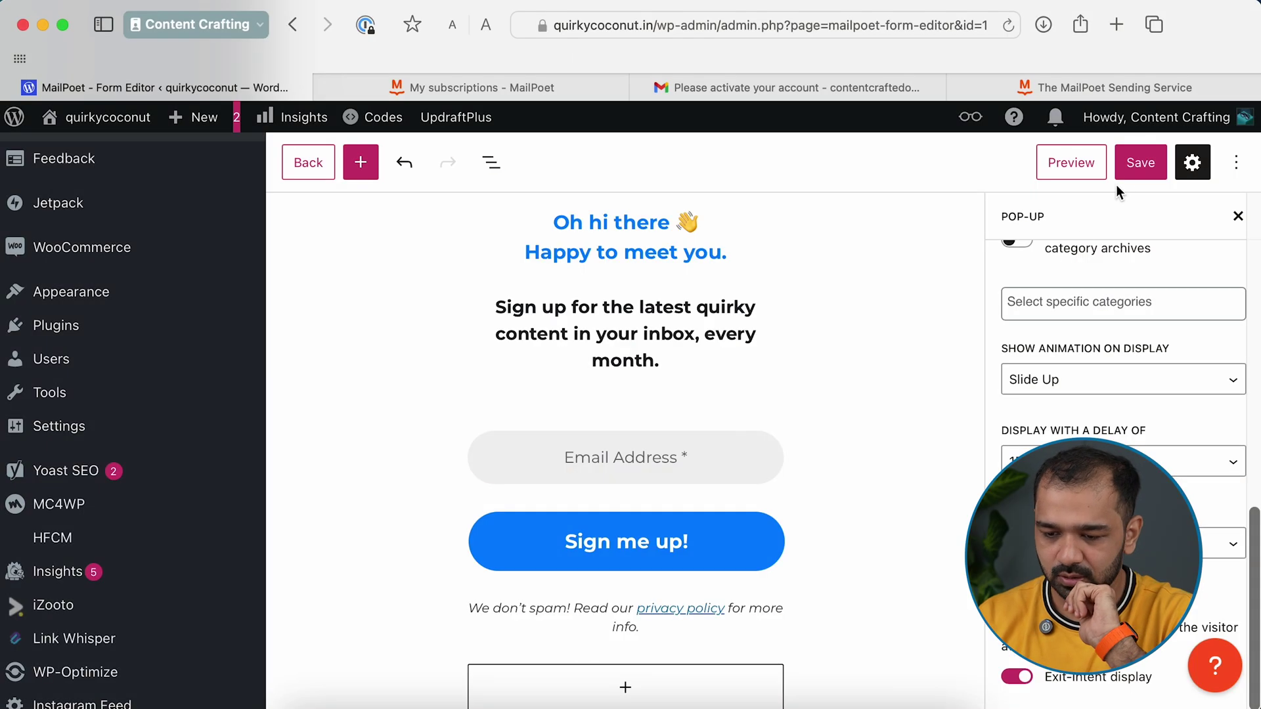
Save the pop-up form with exit-intent display enabled
{"action": "left_click", "coordinate": [1129, 170]}
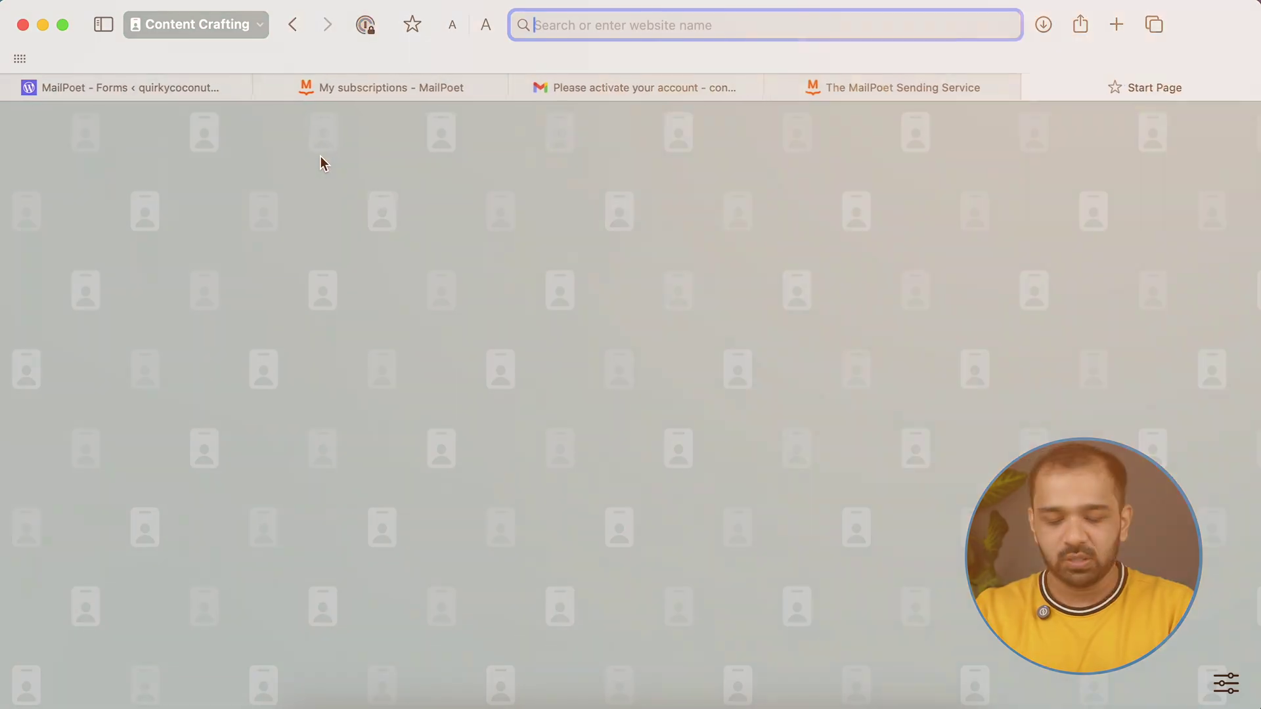
Load quirkycoconut.in and scroll a post until the signup pop-up appears
{"action": "type", "text": "quirkycoconut.in"}
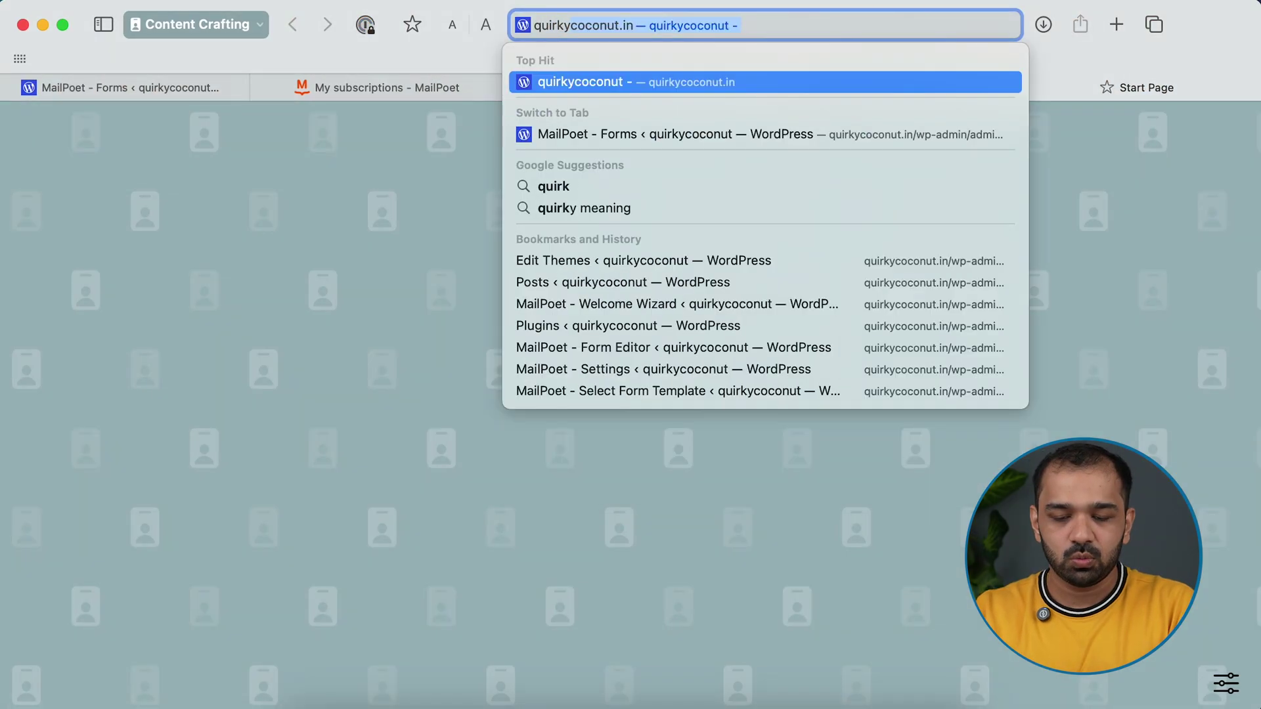
{"action": "key", "text": "Return"}
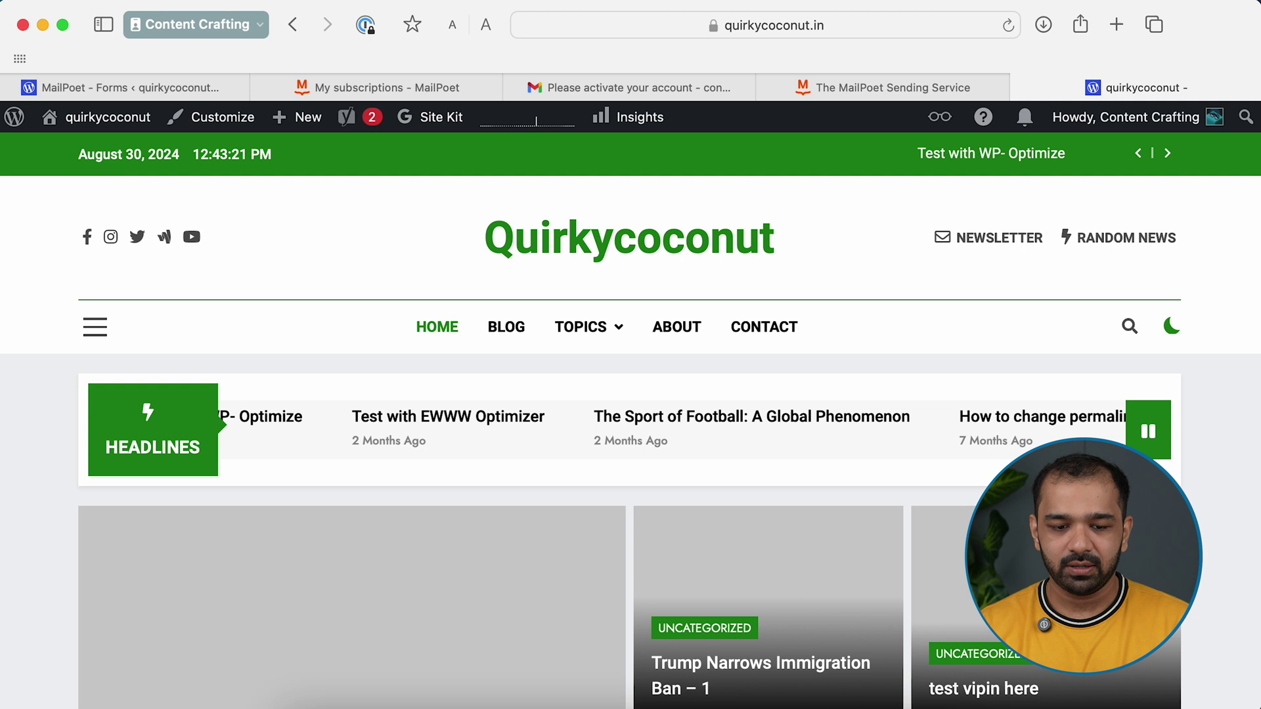
{"action": "mouse_move", "coordinate": [456, 266]}
{"action": "scroll", "coordinate": [446, 417], "scroll_direction": "down", "scroll_amount": 5}
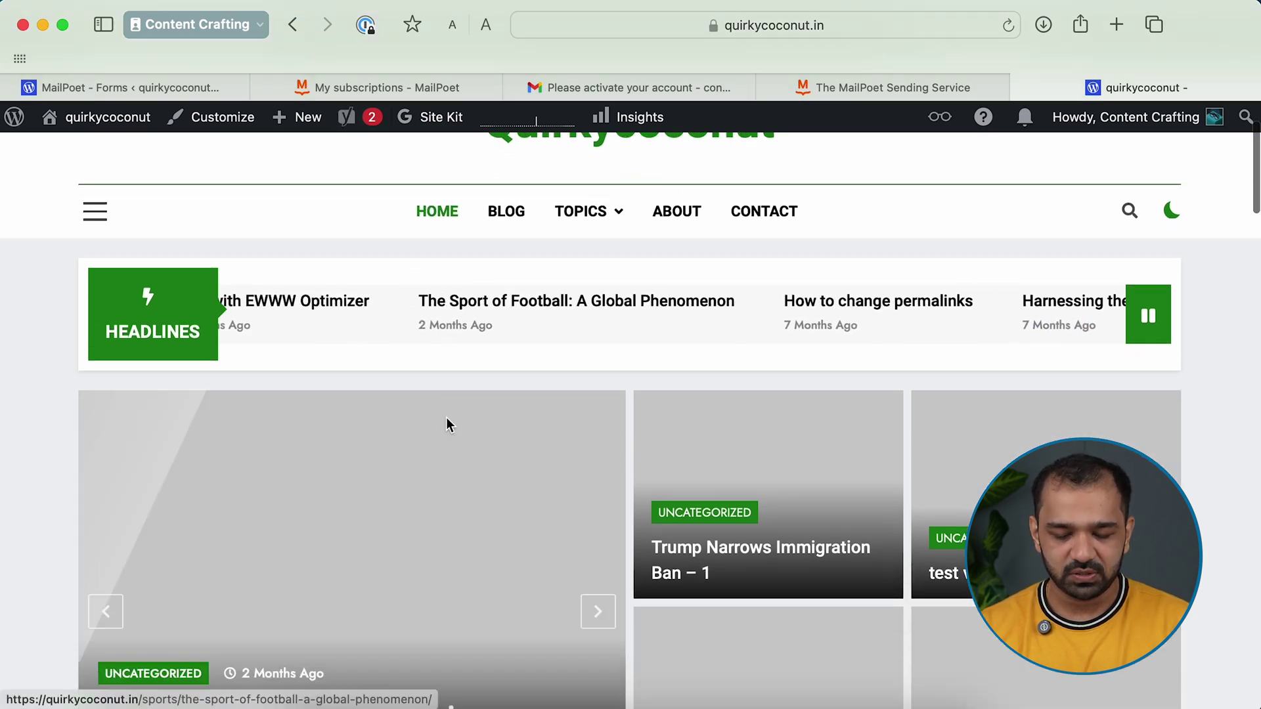
{"action": "scroll", "coordinate": [446, 419], "scroll_direction": "down", "scroll_amount": 10}
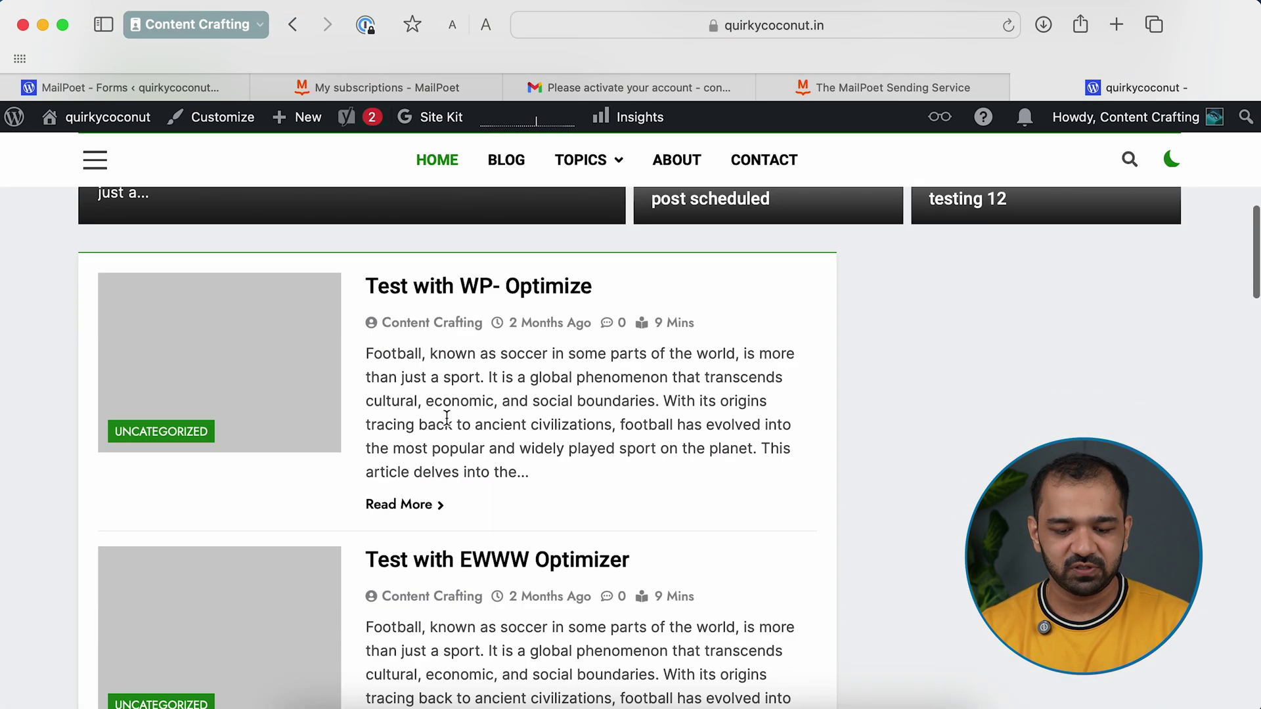
{"action": "scroll", "coordinate": [447, 417], "scroll_direction": "down", "scroll_amount": 3}
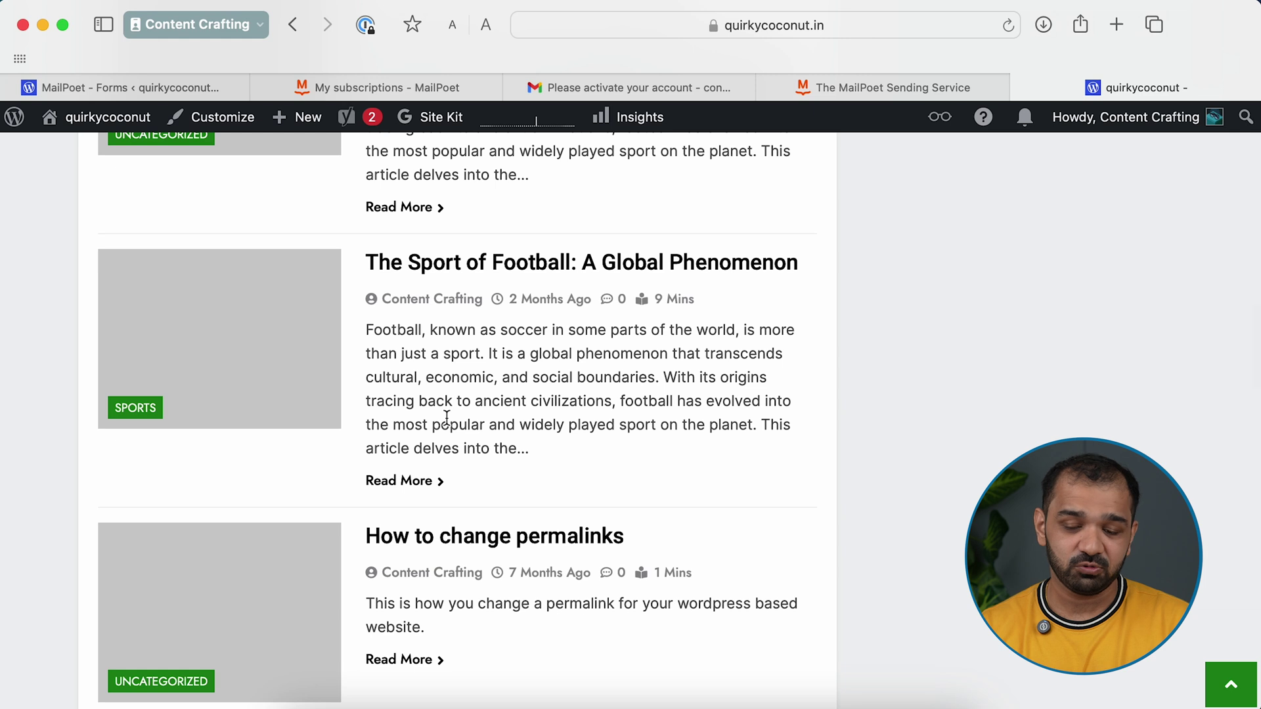
{"action": "scroll", "coordinate": [447, 418], "scroll_direction": "down", "scroll_amount": 5}
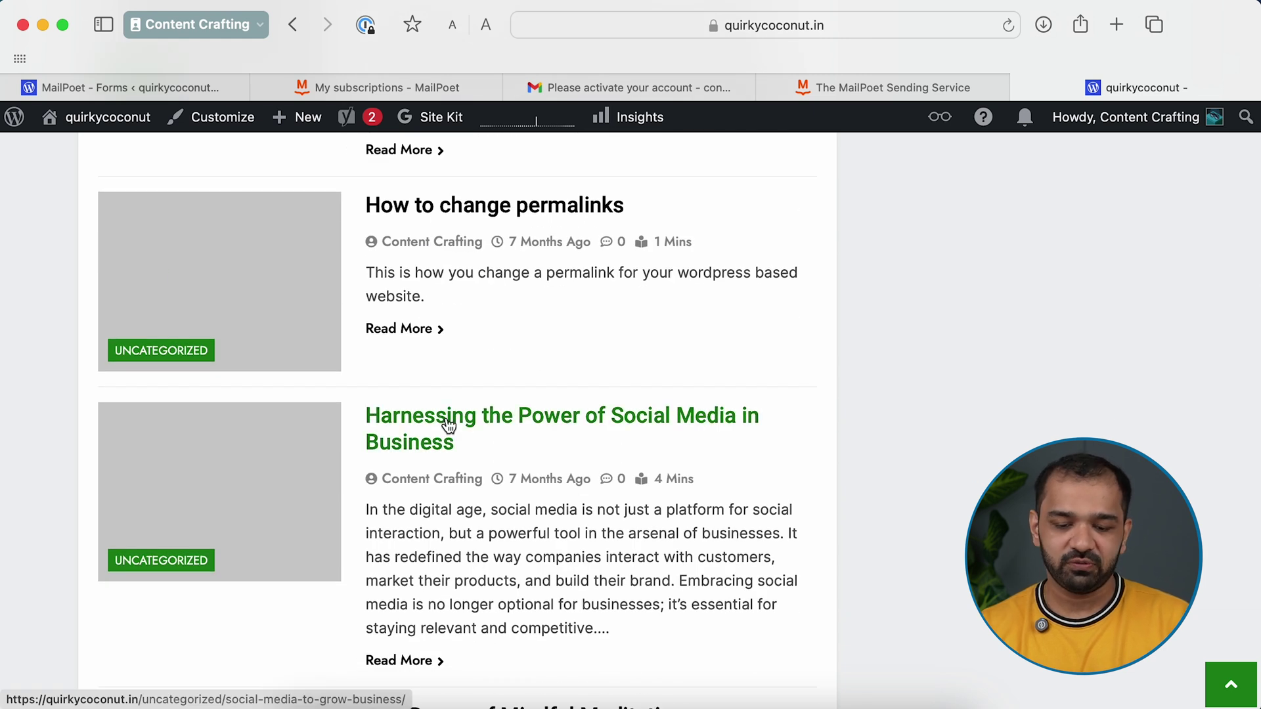
{"action": "scroll", "coordinate": [449, 425], "scroll_direction": "down", "scroll_amount": 6}
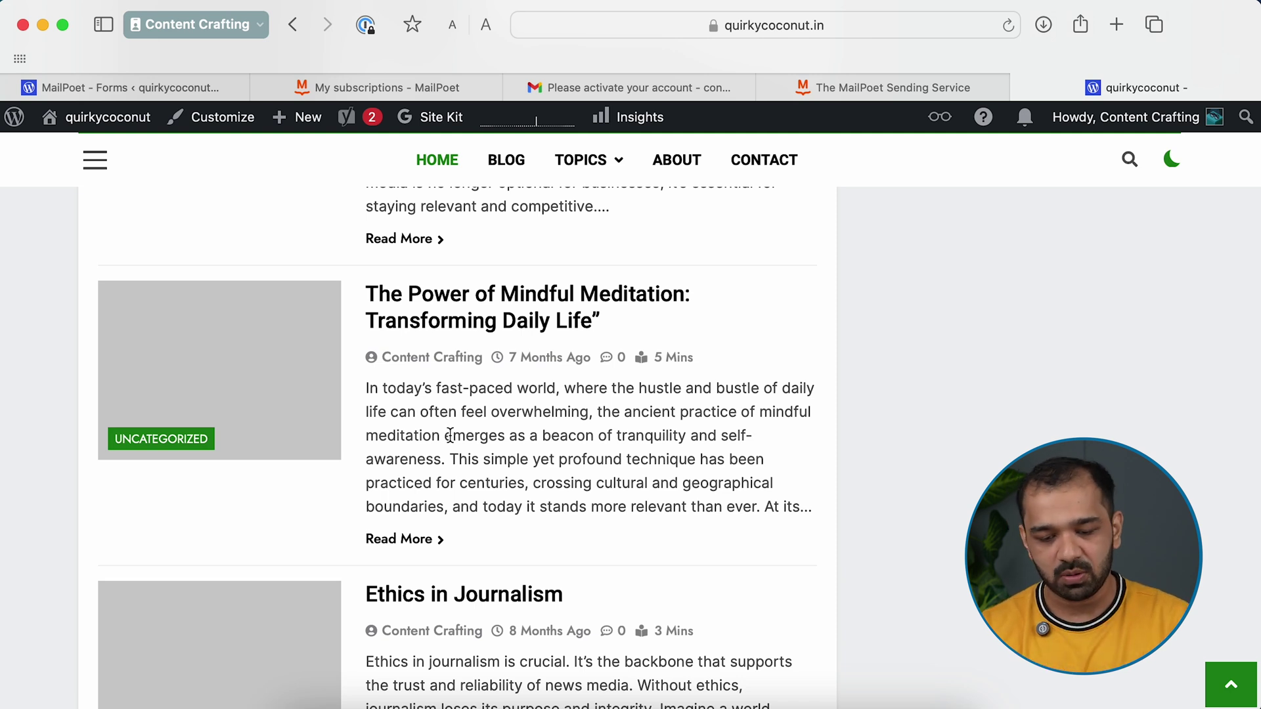
{"action": "scroll", "coordinate": [450, 435], "scroll_direction": "down", "scroll_amount": 4}
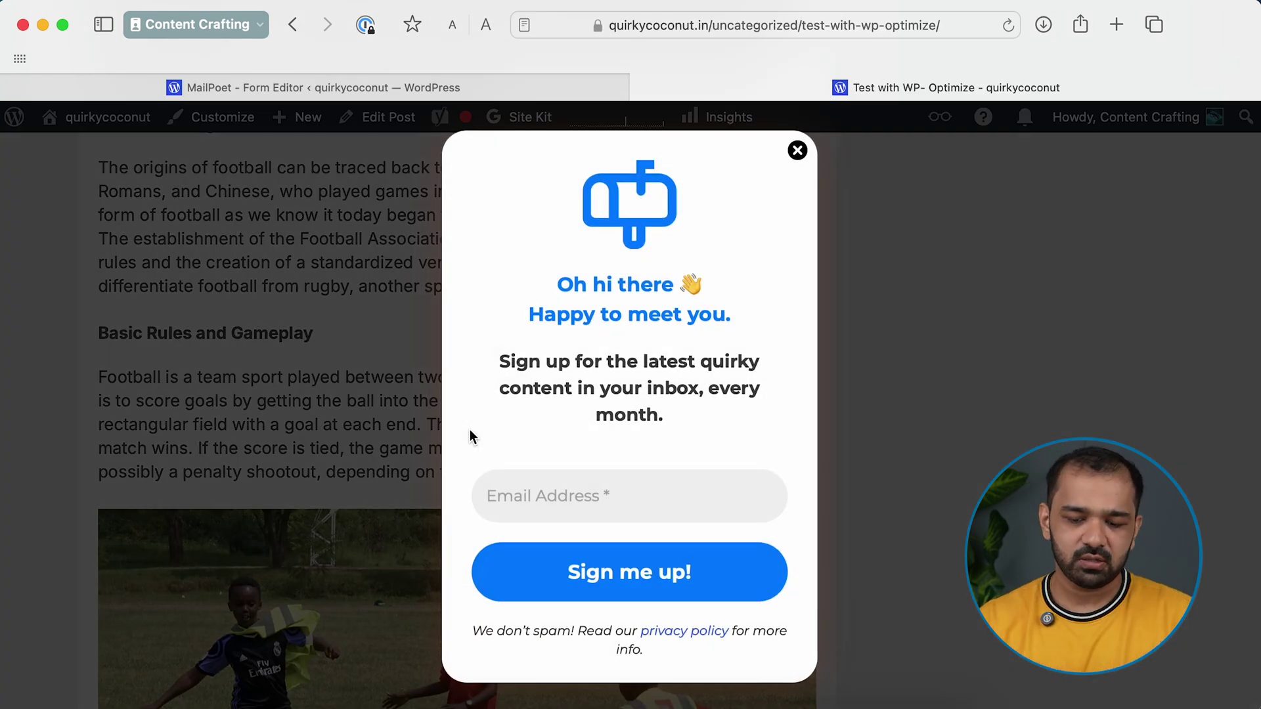
Autofill an email address into the pop-up's Email Address field, then close the pop-up
{"action": "left_click", "coordinate": [654, 517]}
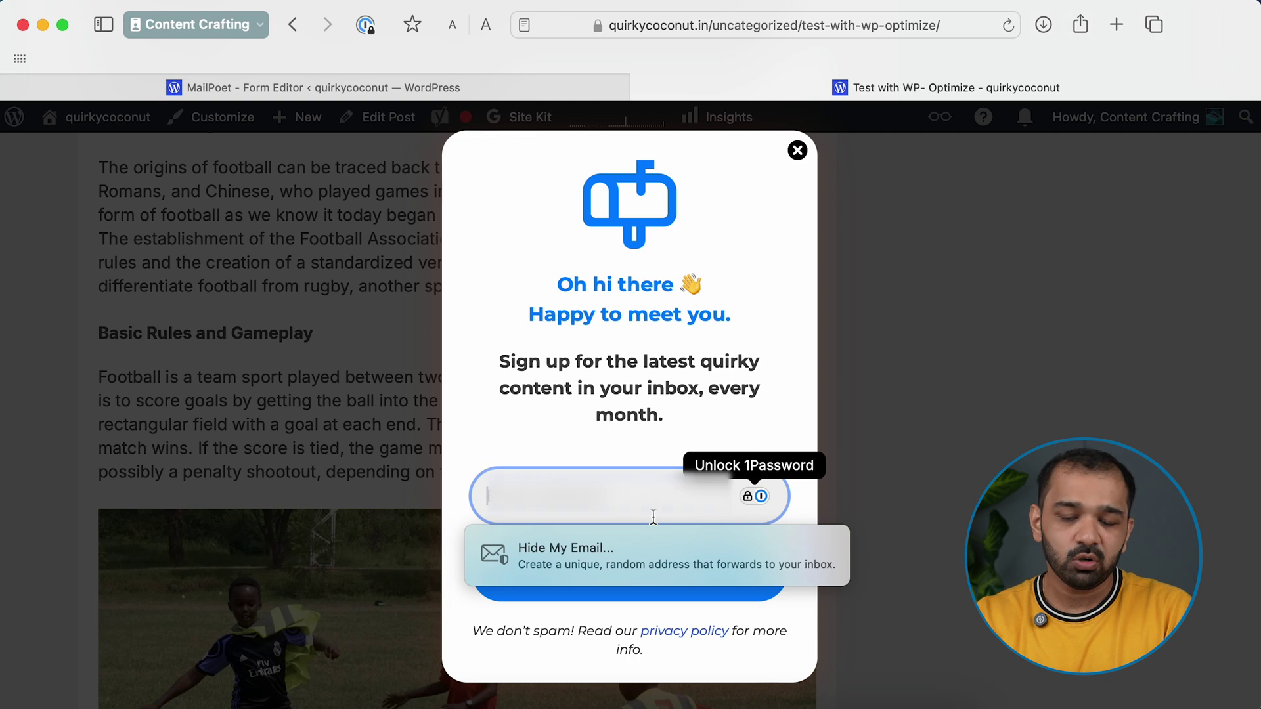
{"action": "left_click", "coordinate": [657, 555]}
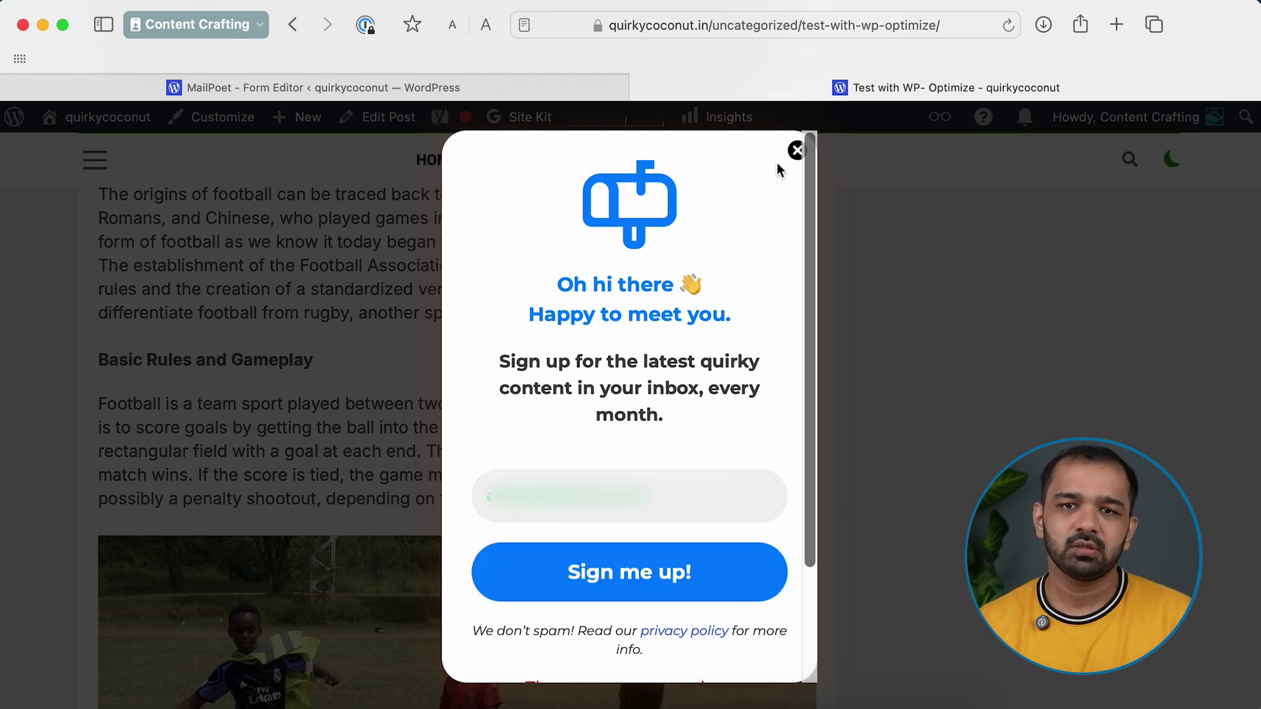
{"action": "left_click", "coordinate": [796, 152]}
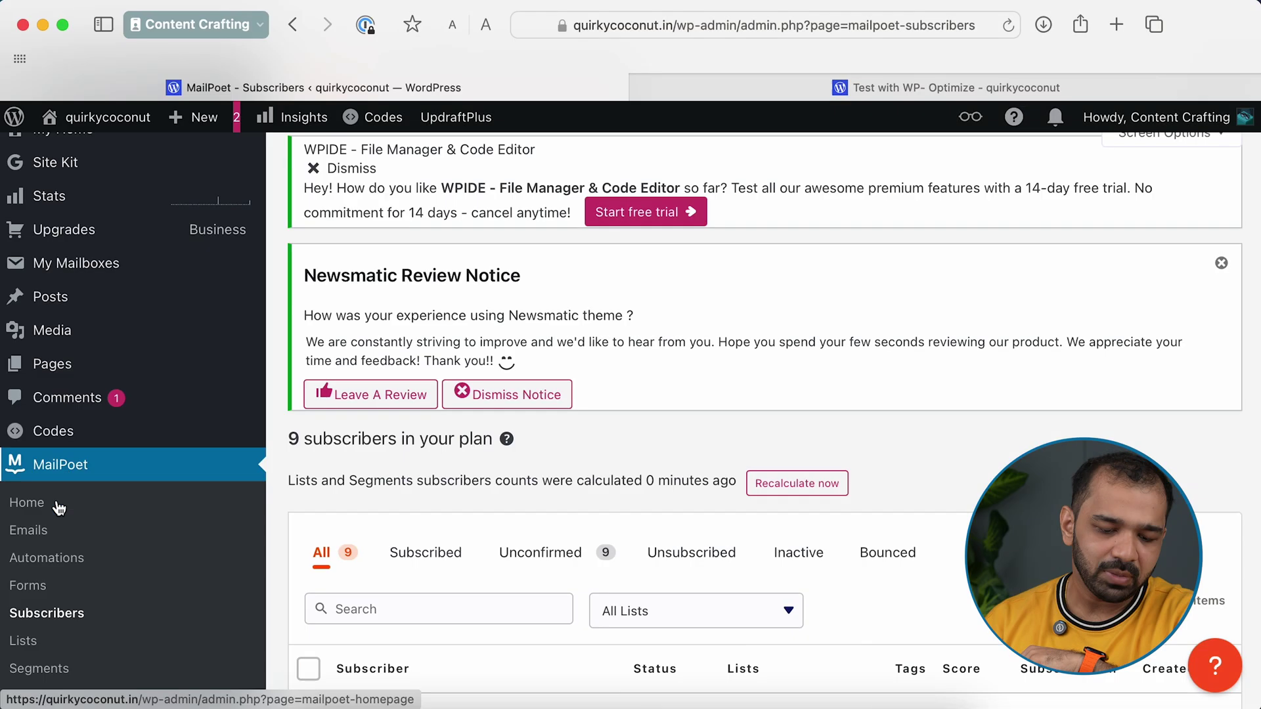
Scroll through the Subscribers table to review its 9 unconfirmed subscribers
{"action": "scroll", "coordinate": [69, 578], "scroll_direction": "down", "scroll_amount": 2}
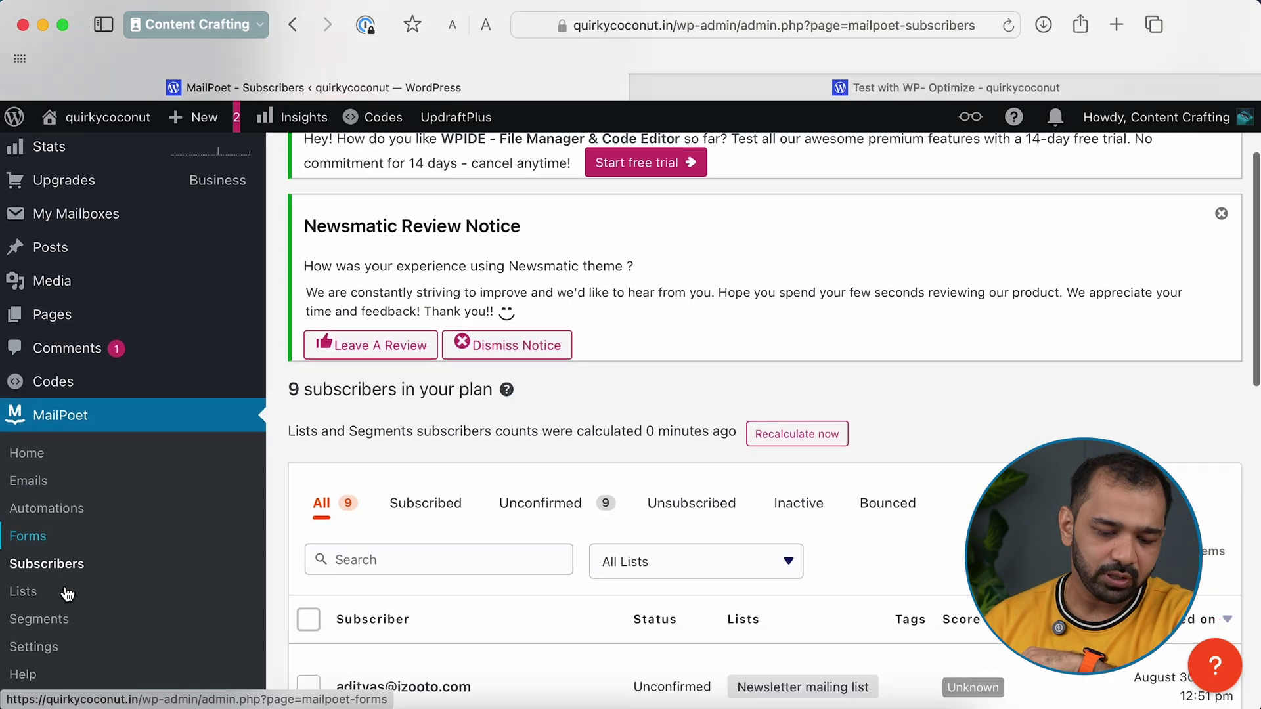
{"action": "scroll", "coordinate": [368, 513], "scroll_direction": "down", "scroll_amount": 10}
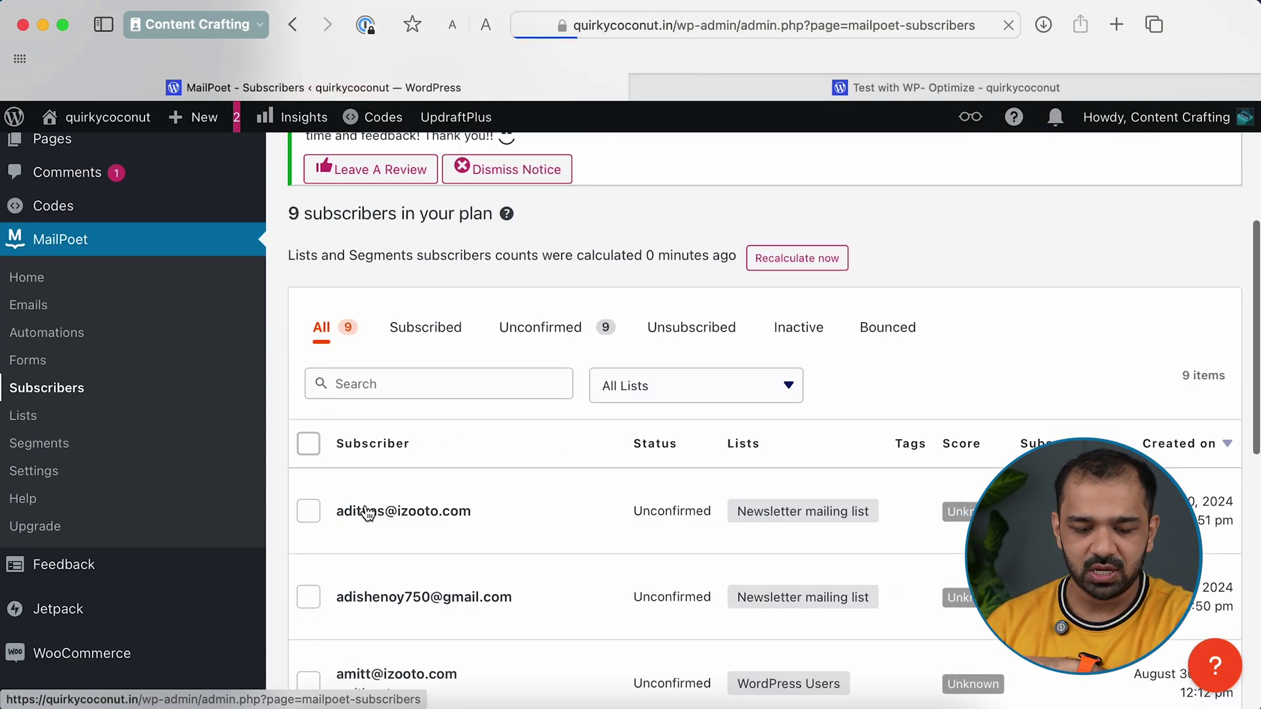
{"action": "scroll", "coordinate": [431, 404], "scroll_direction": "up", "scroll_amount": 7}
{"action": "scroll", "coordinate": [431, 404], "scroll_direction": "up", "scroll_amount": 5}
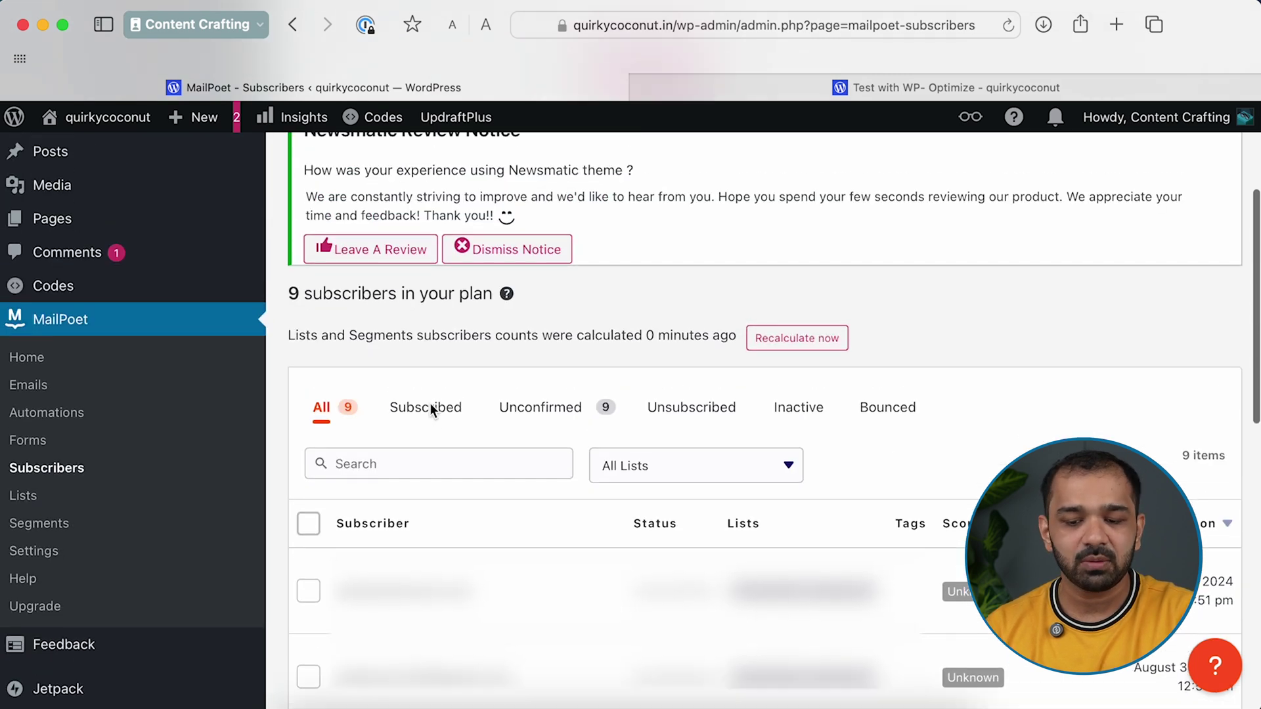
{"action": "scroll", "coordinate": [431, 403], "scroll_direction": "down", "scroll_amount": 10}
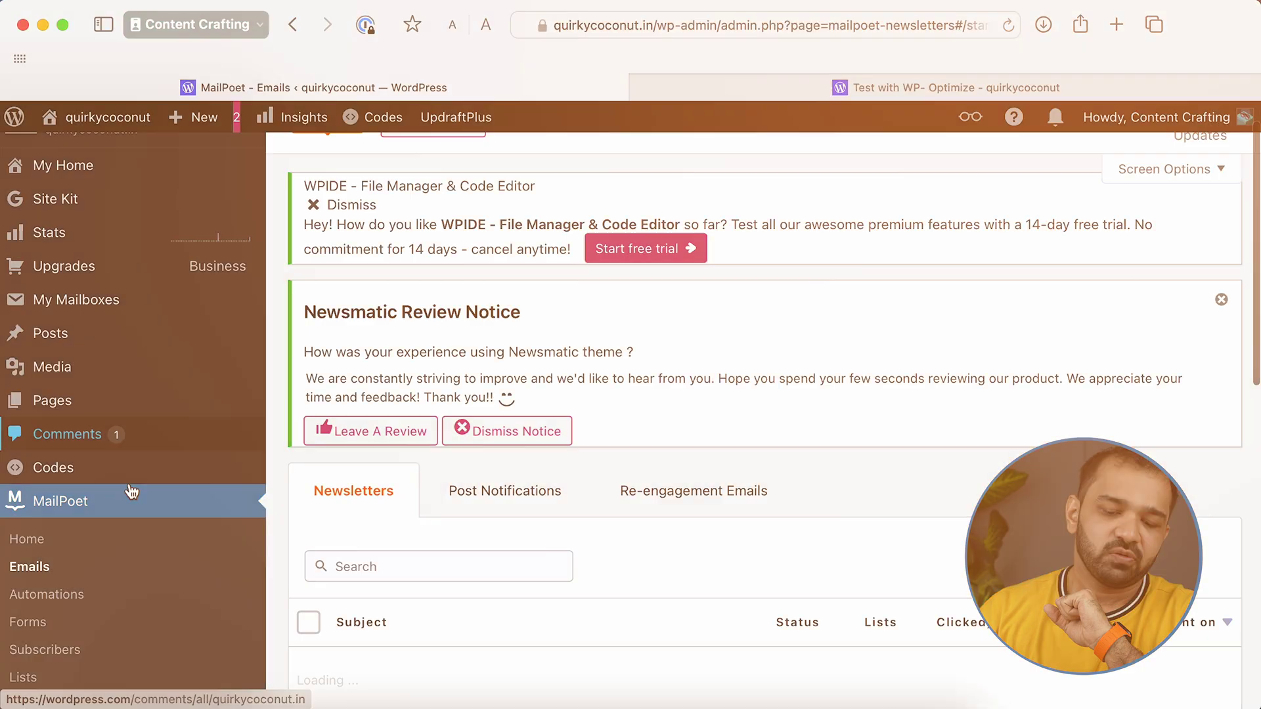
Start a new newsletter from the Emails page and browse the newsletter templates
{"action": "scroll", "coordinate": [131, 489], "scroll_direction": "down", "scroll_amount": 1}
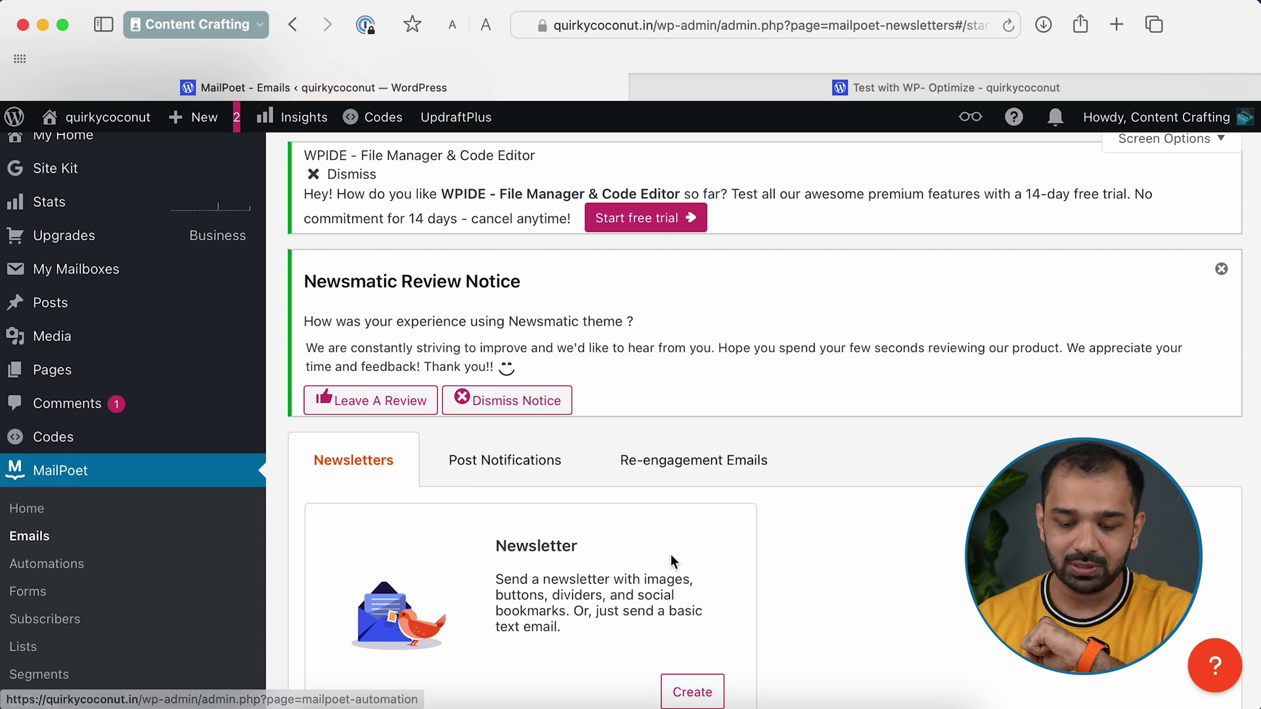
{"action": "scroll", "coordinate": [672, 555], "scroll_direction": "down", "scroll_amount": 4}
{"action": "left_click", "coordinate": [687, 564]}
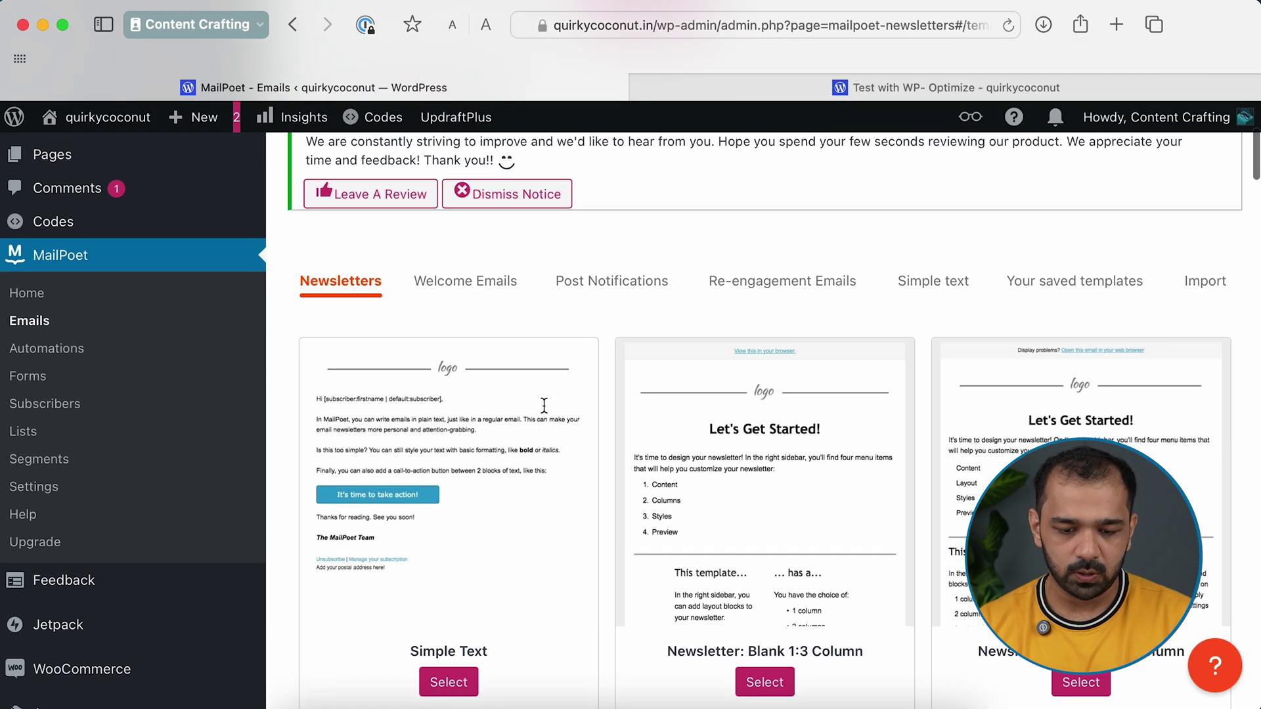
{"action": "scroll", "coordinate": [526, 406], "scroll_direction": "up", "scroll_amount": 2}
{"action": "scroll", "coordinate": [426, 488], "scroll_direction": "down", "scroll_amount": 15}
{"action": "scroll", "coordinate": [426, 487], "scroll_direction": "down", "scroll_amount": 10}
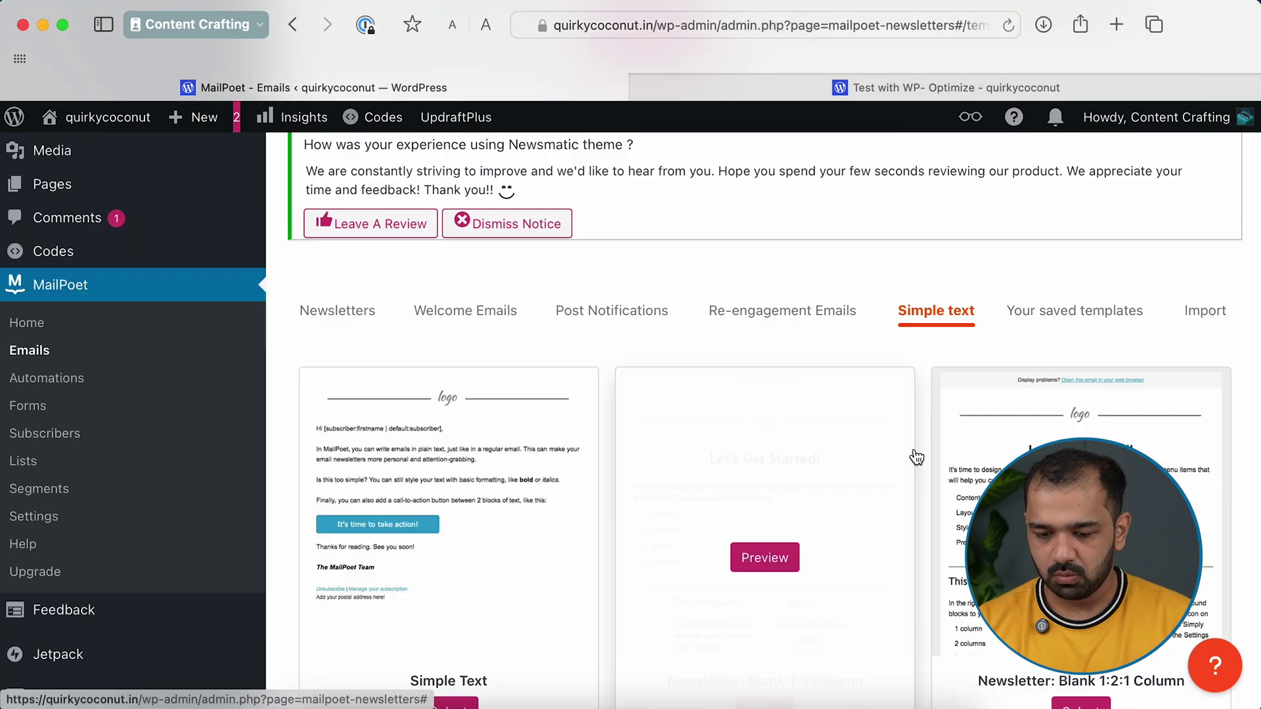
{"action": "scroll", "coordinate": [917, 458], "scroll_direction": "down", "scroll_amount": 4}
{"action": "scroll", "coordinate": [671, 252], "scroll_direction": "up", "scroll_amount": 3}
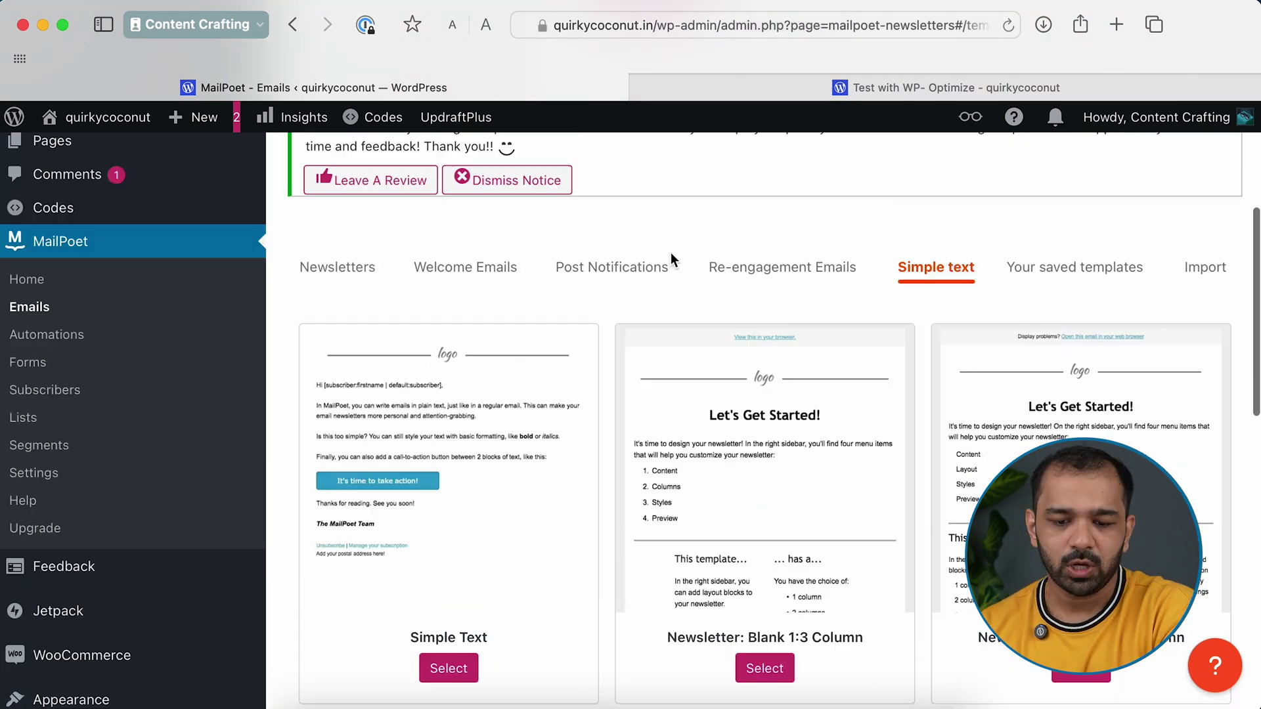
{"action": "scroll", "coordinate": [671, 252], "scroll_direction": "up", "scroll_amount": 5}
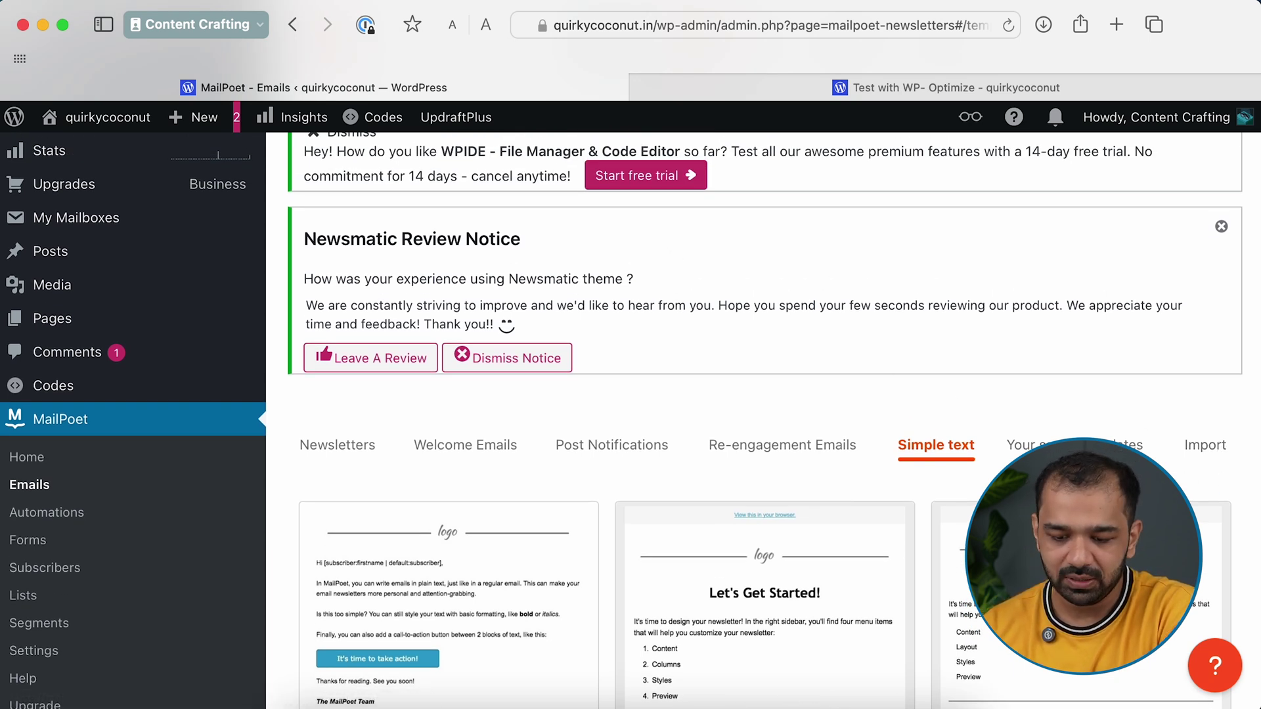
Compare the Post Notifications and Welcome Emails template categories
{"action": "left_click", "coordinate": [561, 448]}
{"action": "scroll", "coordinate": [462, 483], "scroll_direction": "down", "scroll_amount": 1}
{"action": "scroll", "coordinate": [463, 483], "scroll_direction": "down", "scroll_amount": 5}
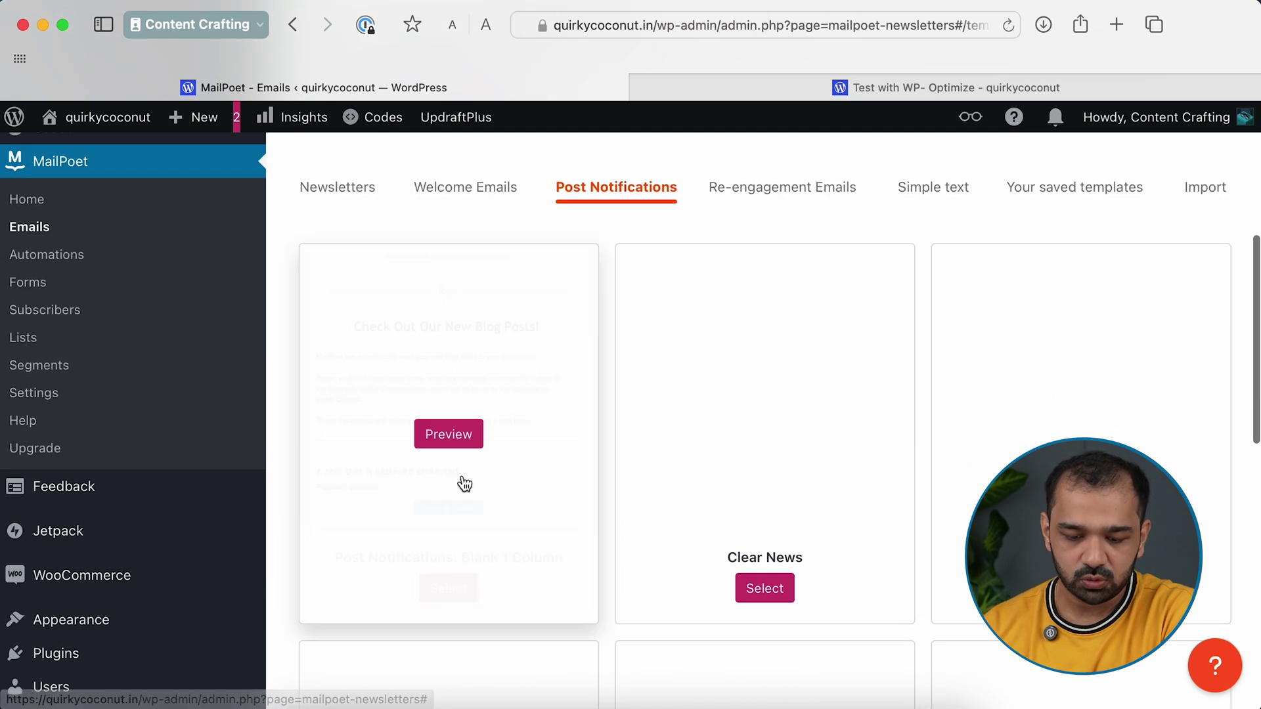
{"action": "left_click", "coordinate": [468, 190]}
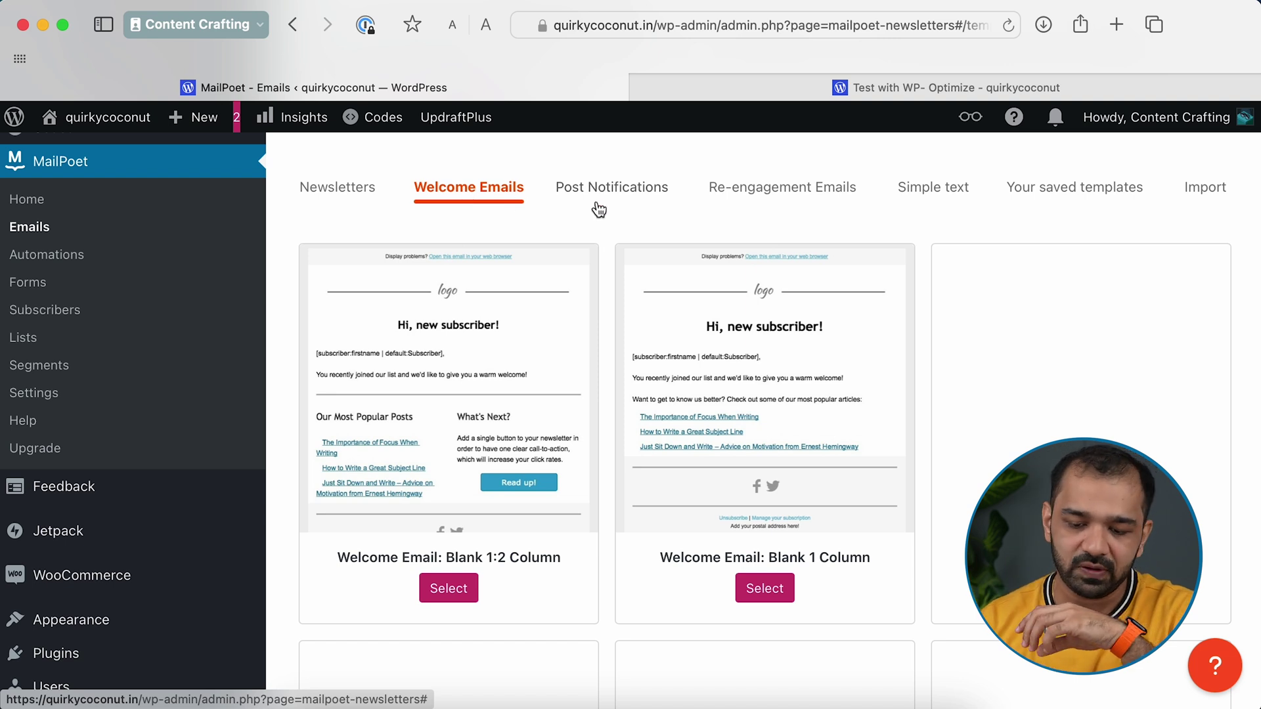
{"action": "left_click", "coordinate": [612, 183]}
{"action": "scroll", "coordinate": [412, 515], "scroll_direction": "down", "scroll_amount": 3}
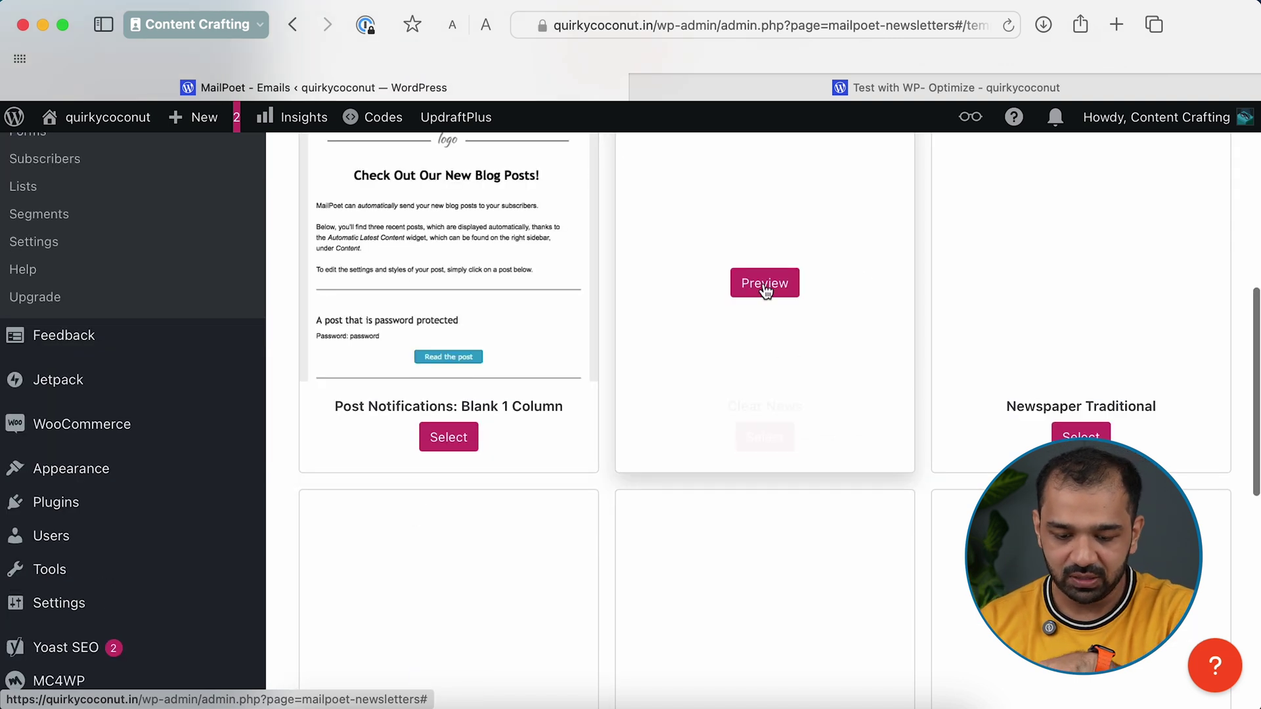
{"action": "scroll", "coordinate": [758, 625], "scroll_direction": "up", "scroll_amount": 4}
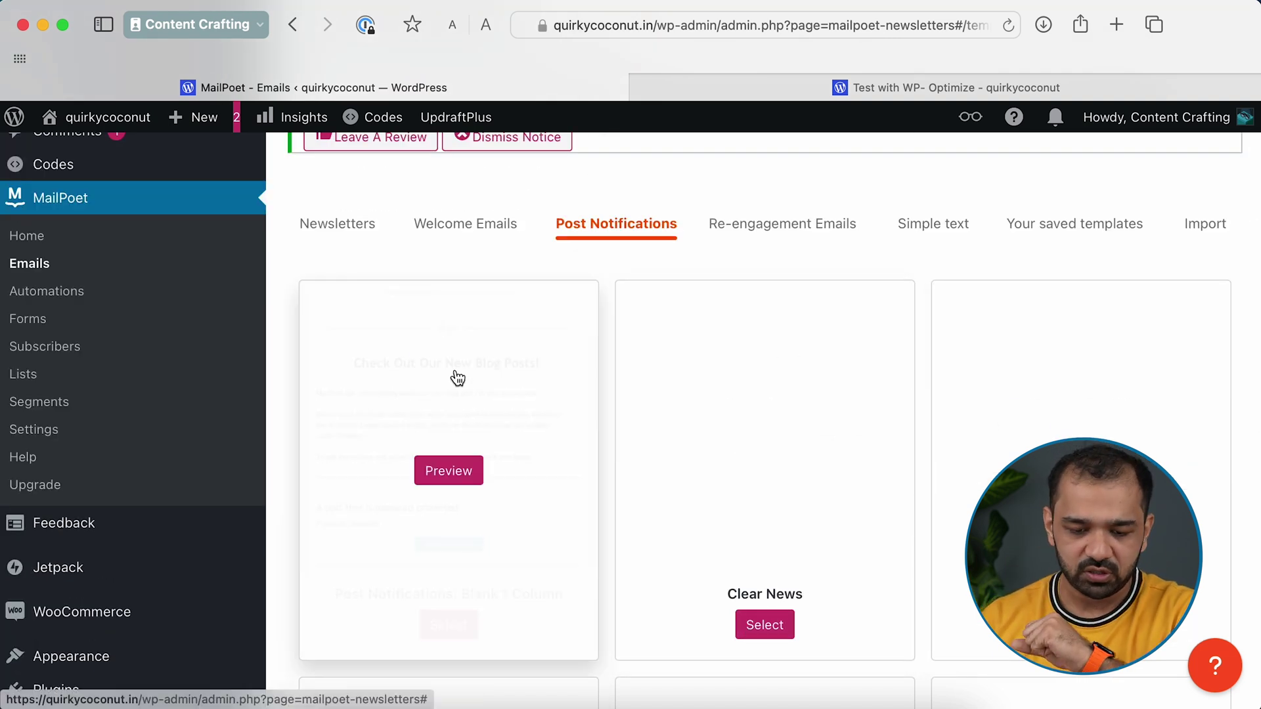
Return to the newsletter templates, preview Simple Text, then select it
{"action": "left_click", "coordinate": [352, 225]}
{"action": "mouse_move", "coordinate": [487, 428]}
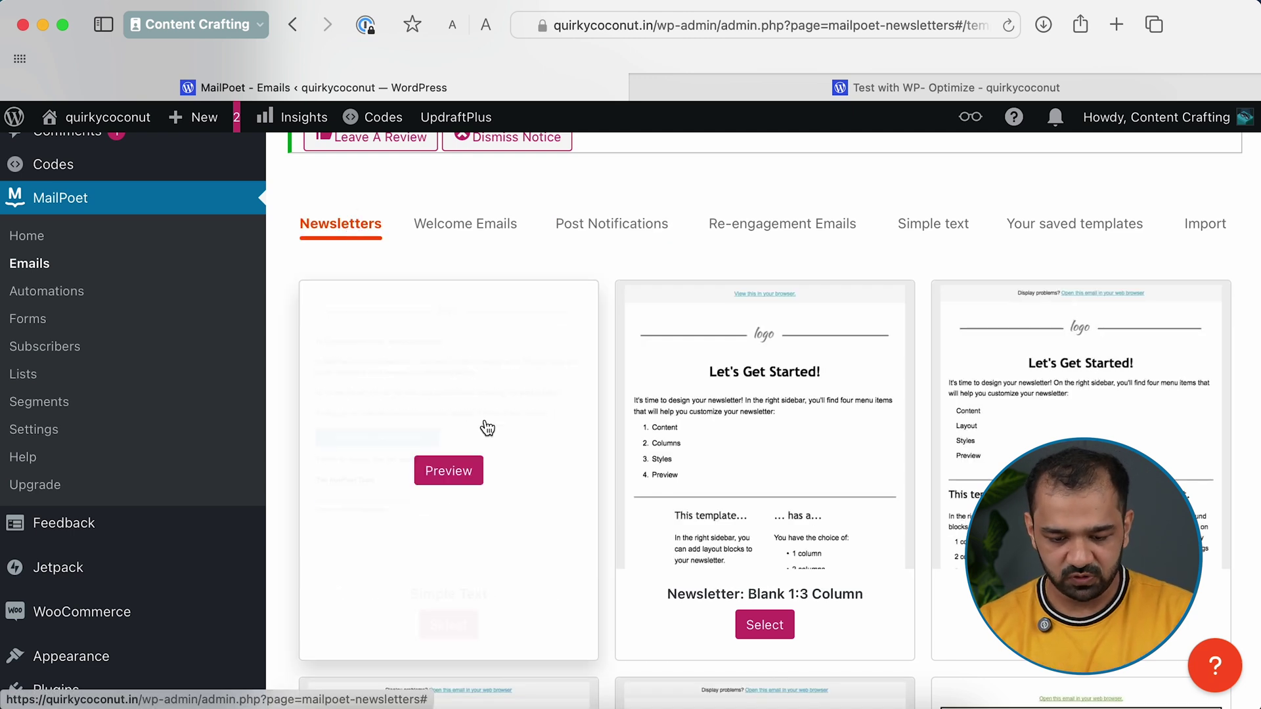
{"action": "left_click", "coordinate": [465, 494]}
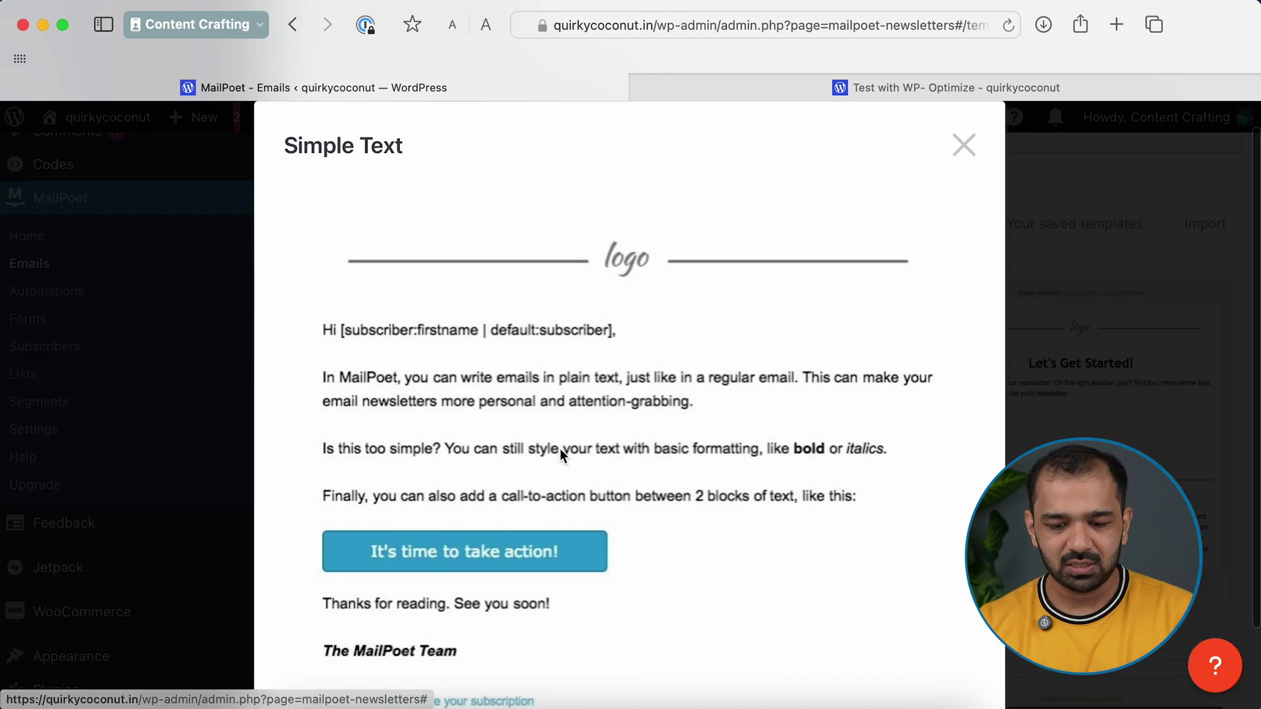
{"action": "scroll", "coordinate": [535, 532], "scroll_direction": "down", "scroll_amount": 3}
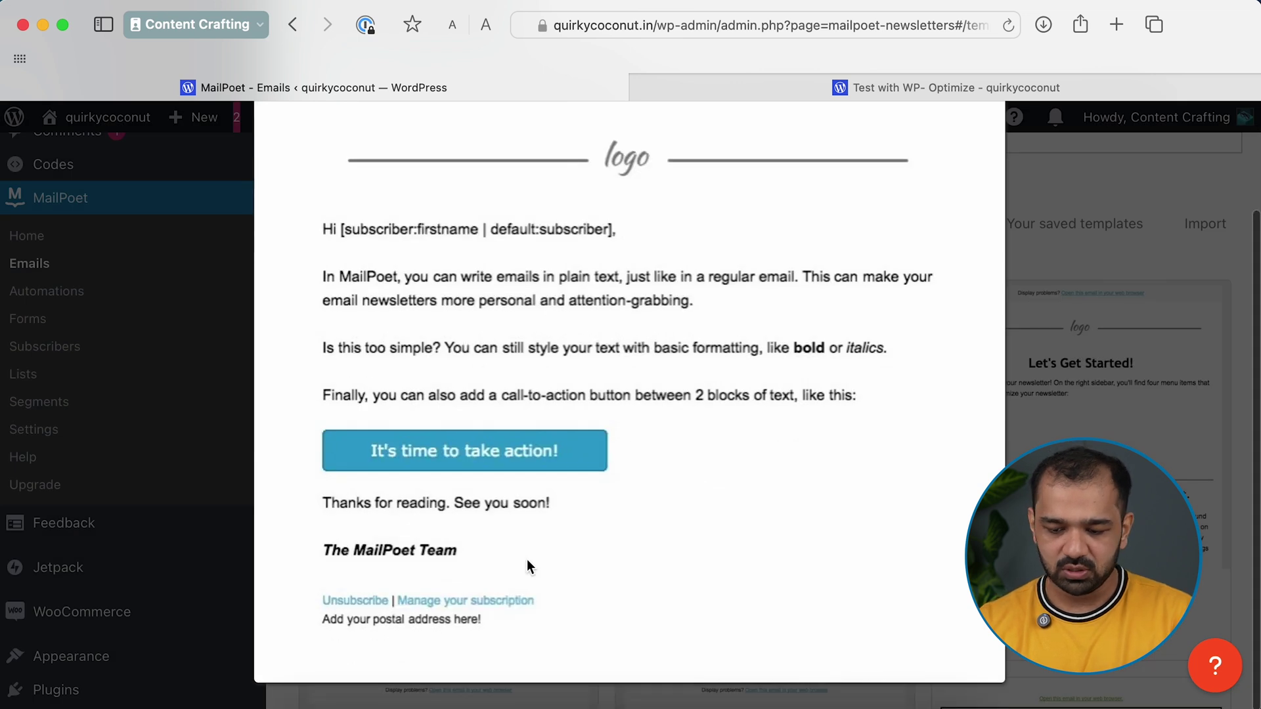
{"action": "scroll", "coordinate": [723, 381], "scroll_direction": "up", "scroll_amount": 4}
{"action": "left_click", "coordinate": [963, 174]}
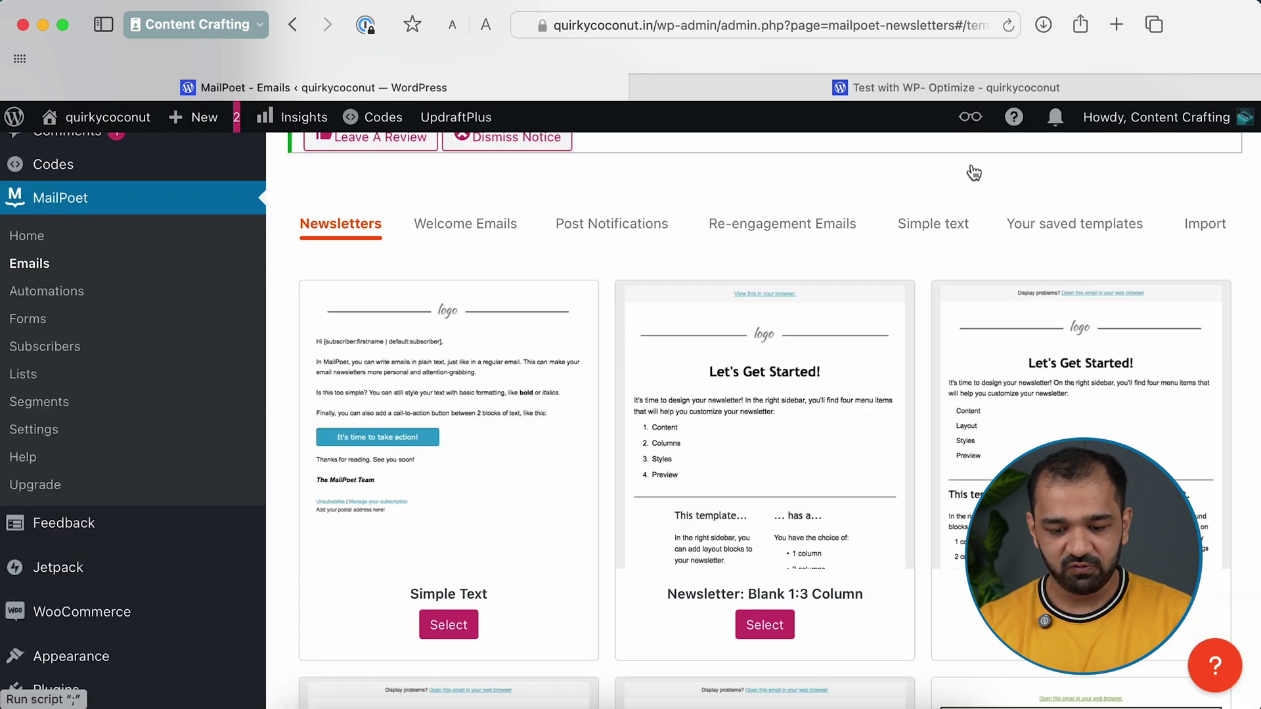
{"action": "left_click", "coordinate": [460, 627]}
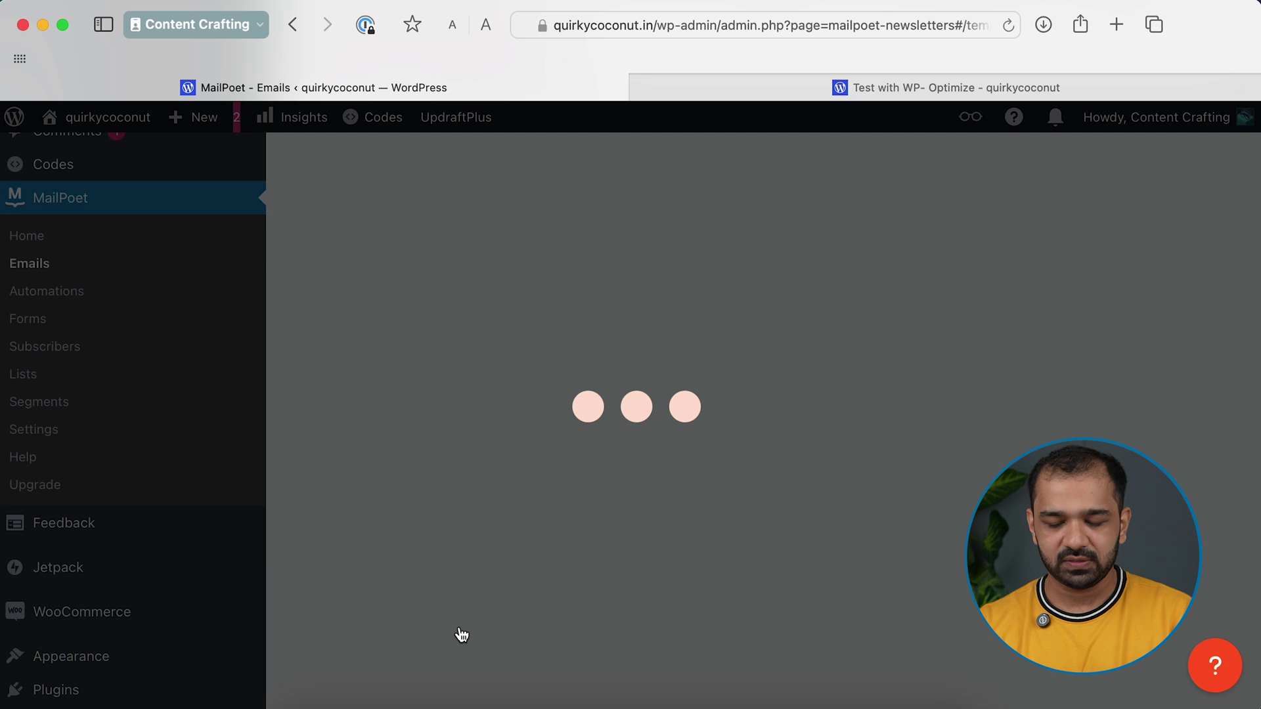
Rewrite the intro paragraph to promote weekend reads on email newsletters, adjust the sign-off, and continue
{"action": "left_click", "coordinate": [618, 359]}
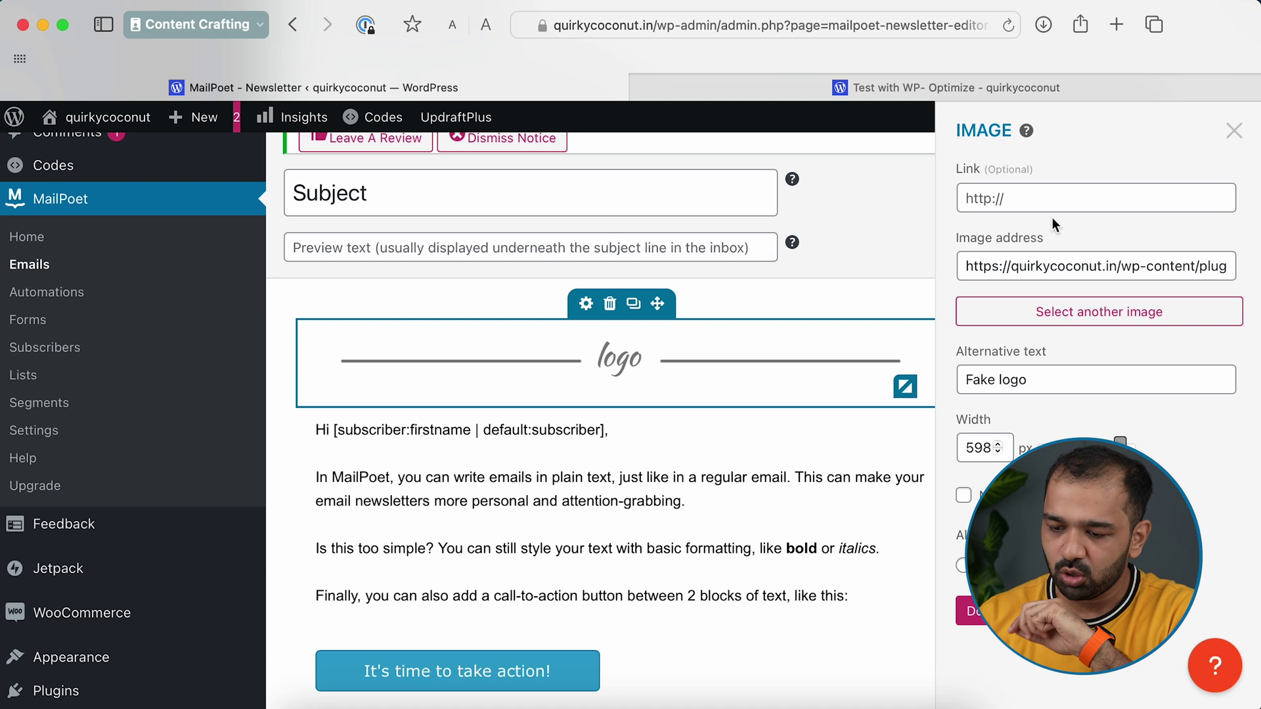
{"action": "left_click", "coordinate": [1234, 131]}
{"action": "scroll", "coordinate": [400, 376], "scroll_direction": "down", "scroll_amount": 2}
{"action": "left_click", "coordinate": [400, 376]}
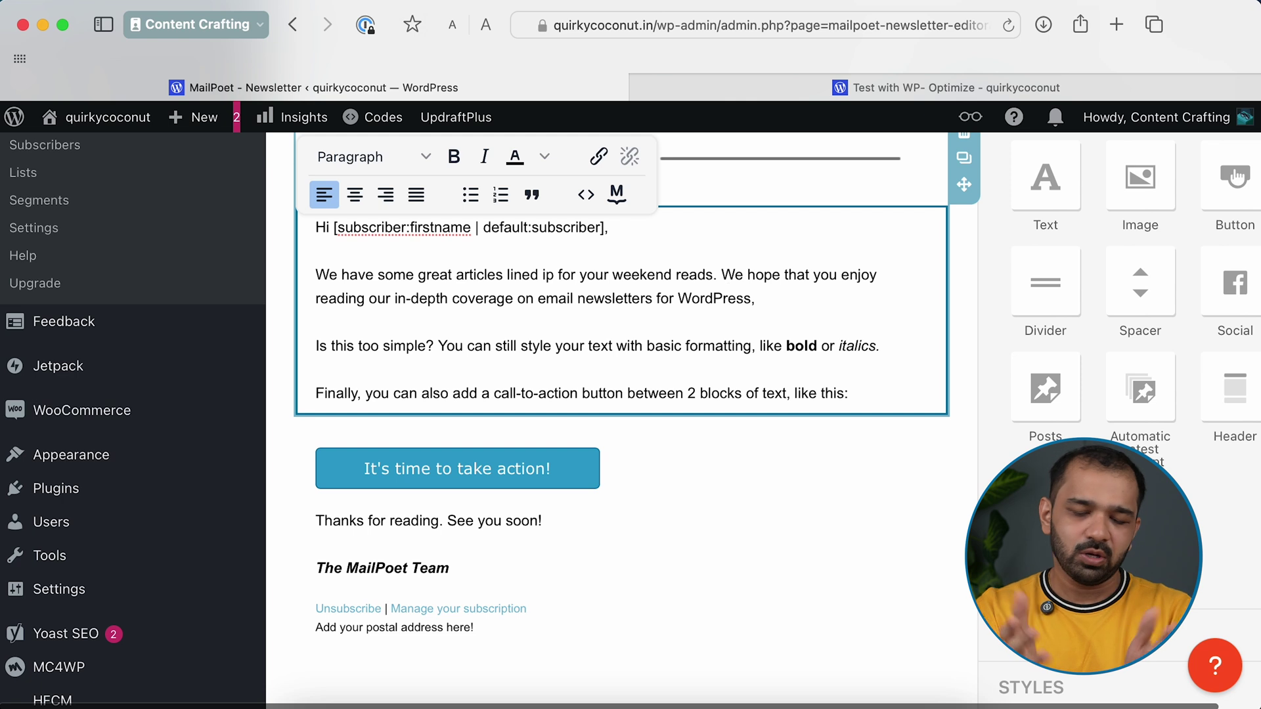
{"action": "scroll", "coordinate": [525, 473], "scroll_direction": "down", "scroll_amount": 2}
{"action": "left_click", "coordinate": [486, 412]}
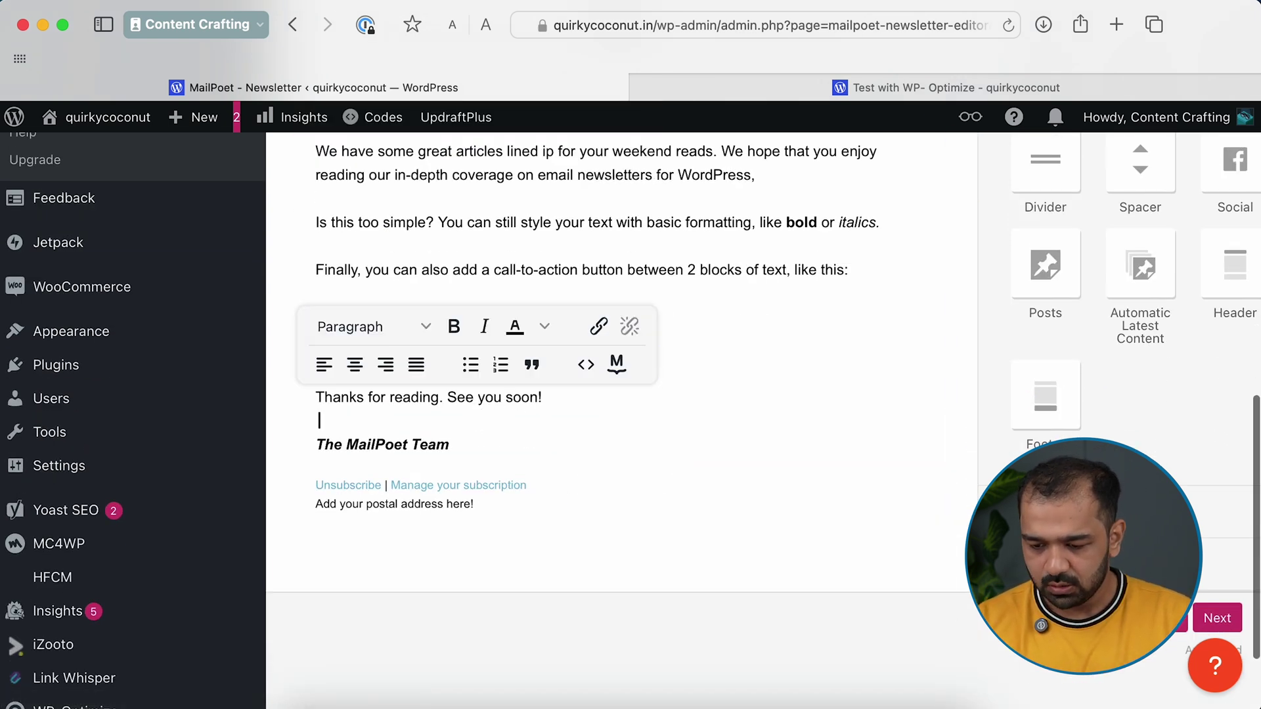
{"action": "left_click", "coordinate": [1217, 618]}
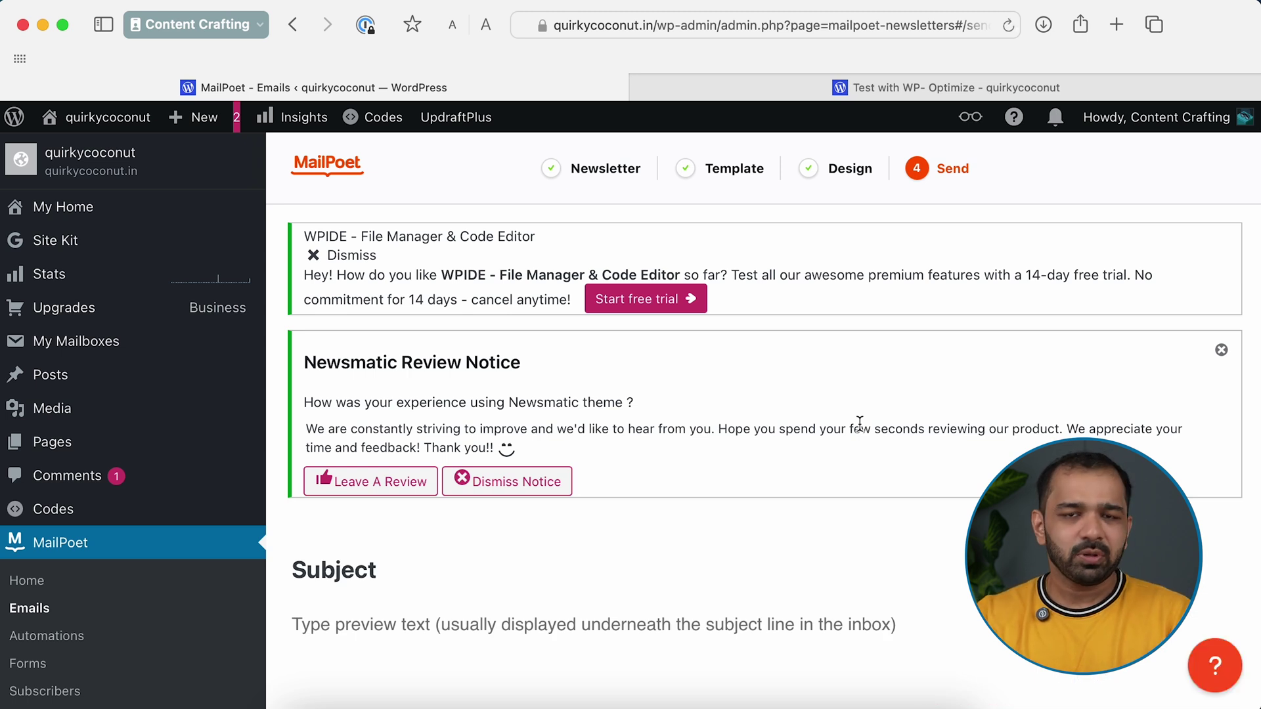
Choose the Newsletter mailing list as recipients, then remove it again
{"action": "scroll", "coordinate": [773, 533], "scroll_direction": "down", "scroll_amount": 8}
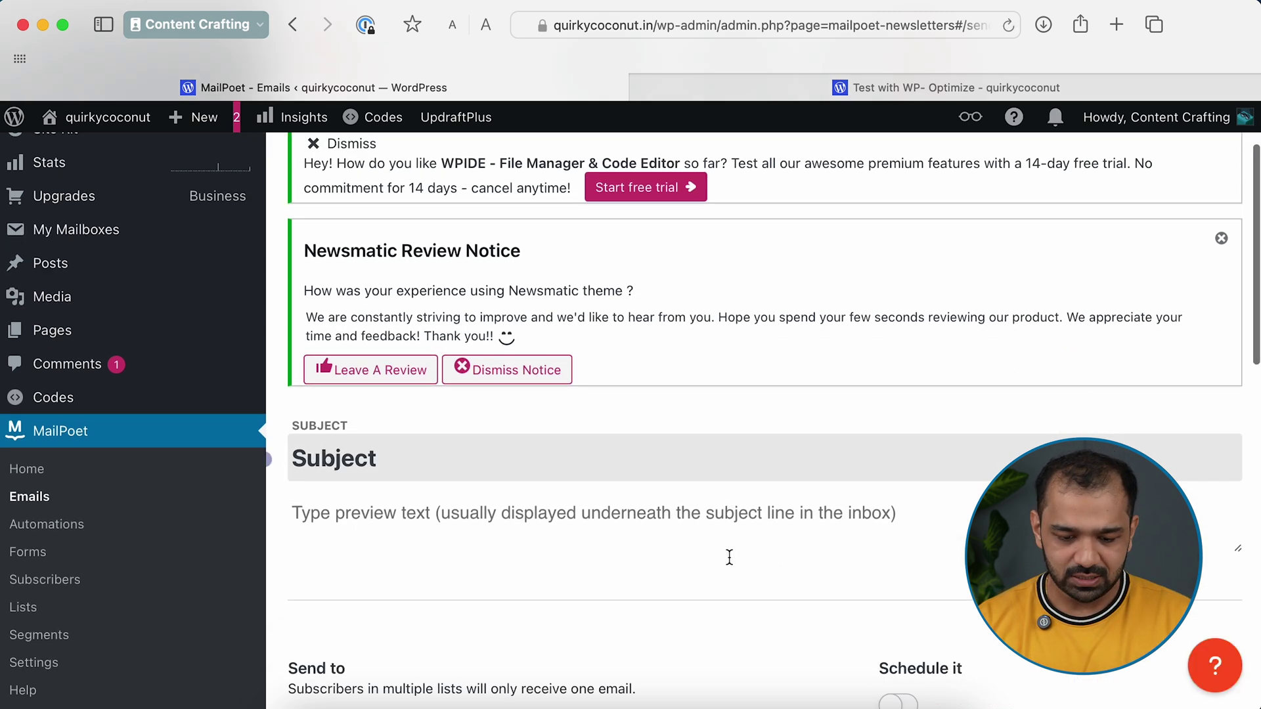
{"action": "left_click", "coordinate": [400, 339]}
{"action": "left_click", "coordinate": [366, 368]}
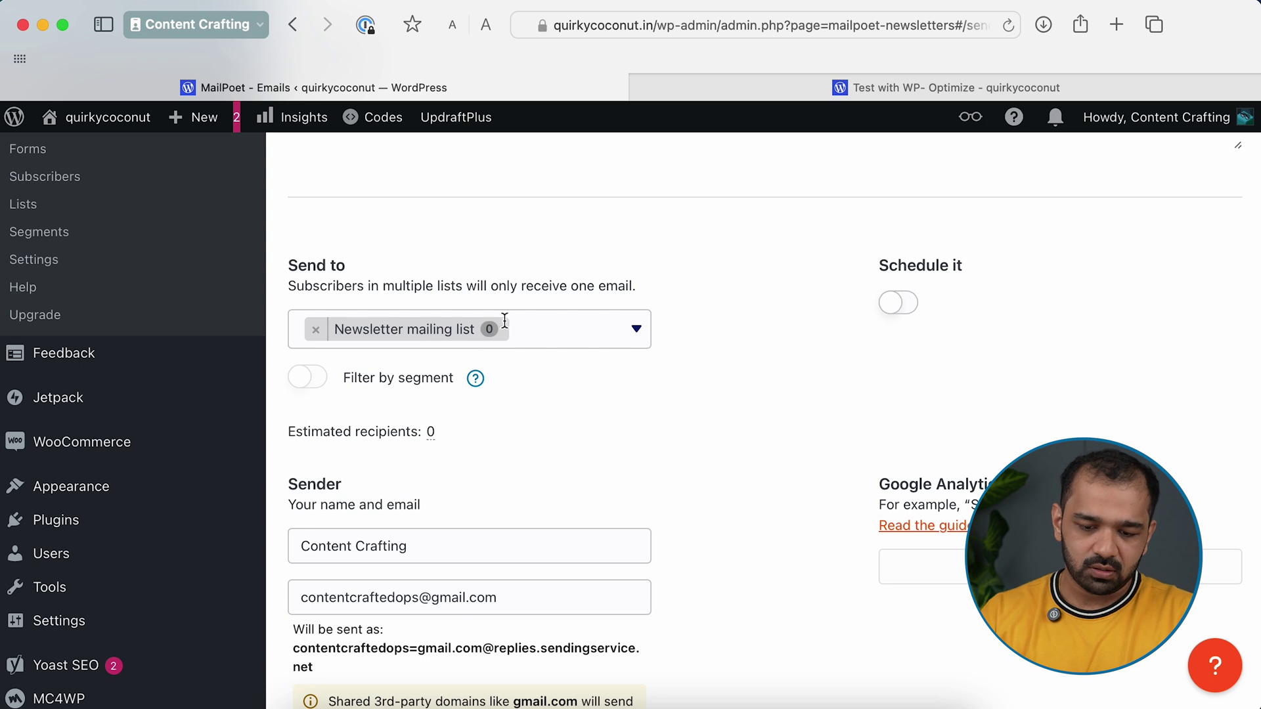
{"action": "left_click", "coordinate": [559, 332]}
{"action": "left_click", "coordinate": [495, 387]}
{"action": "scroll", "coordinate": [482, 281], "scroll_direction": "down", "scroll_amount": 3}
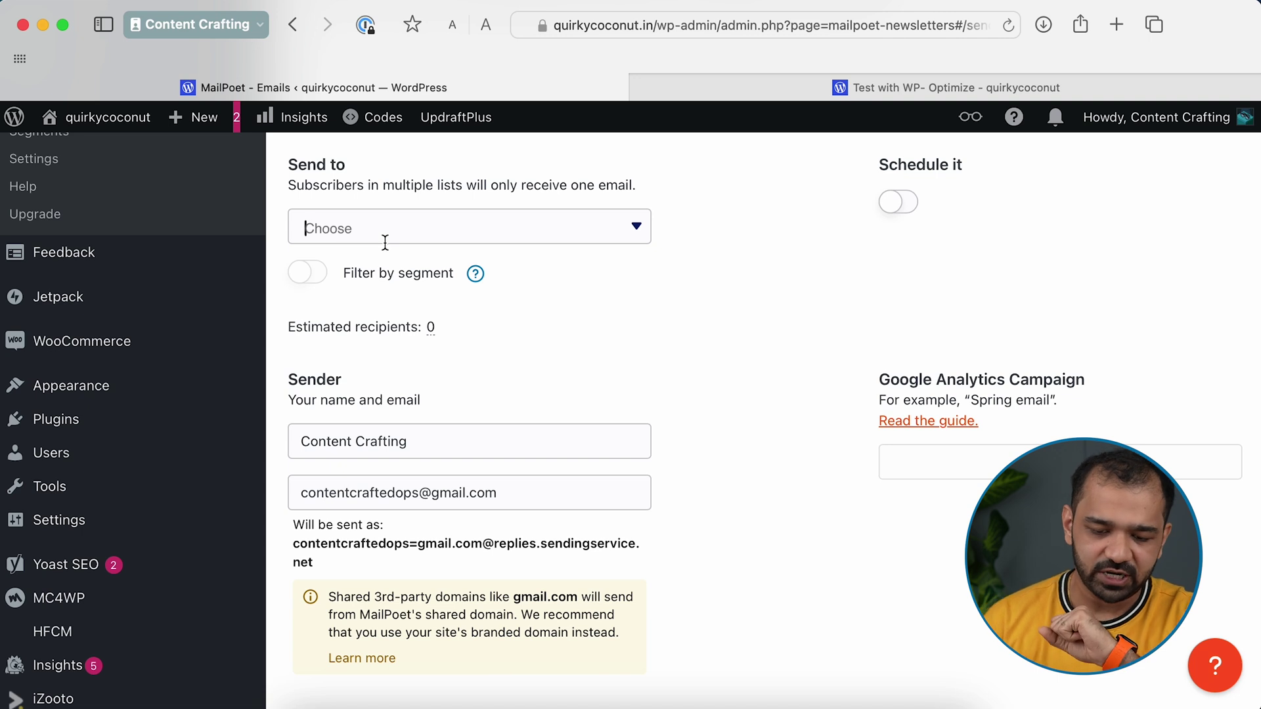
Dismiss the Filter by segment upgrade prompt and re-add the Newsletter mailing list as recipients
{"action": "left_click", "coordinate": [386, 273]}
{"action": "left_click", "coordinate": [607, 259]}
{"action": "left_click", "coordinate": [617, 230]}
{"action": "key", "text": "Return"}
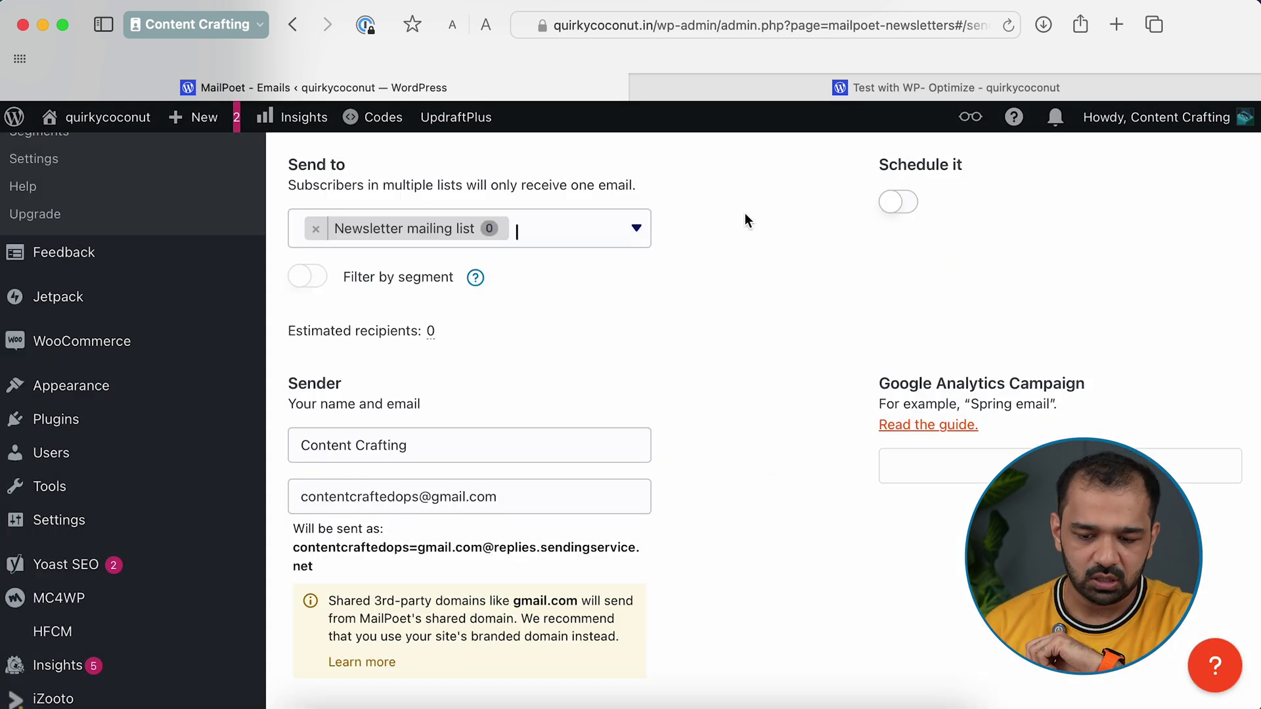
{"action": "scroll", "coordinate": [761, 211], "scroll_direction": "down", "scroll_amount": 2}
{"action": "scroll", "coordinate": [661, 350], "scroll_direction": "up", "scroll_amount": 8}
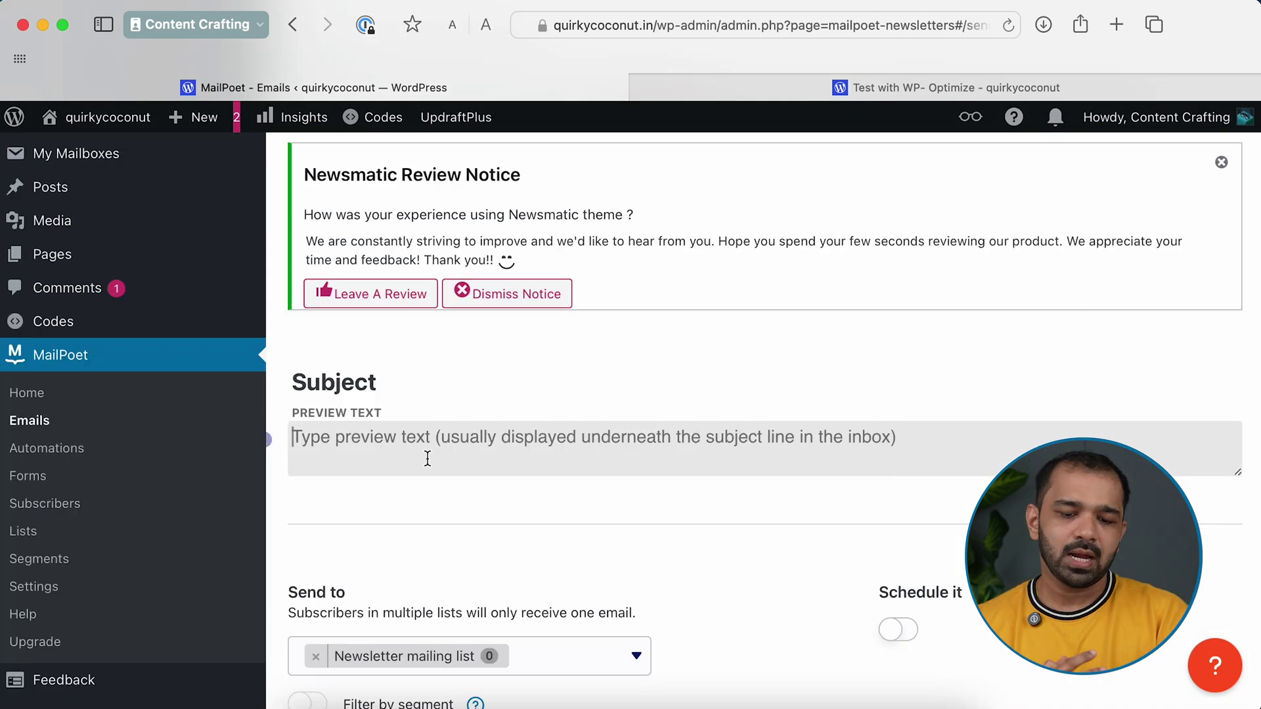
{"action": "scroll", "coordinate": [428, 458], "scroll_direction": "down", "scroll_amount": 1}
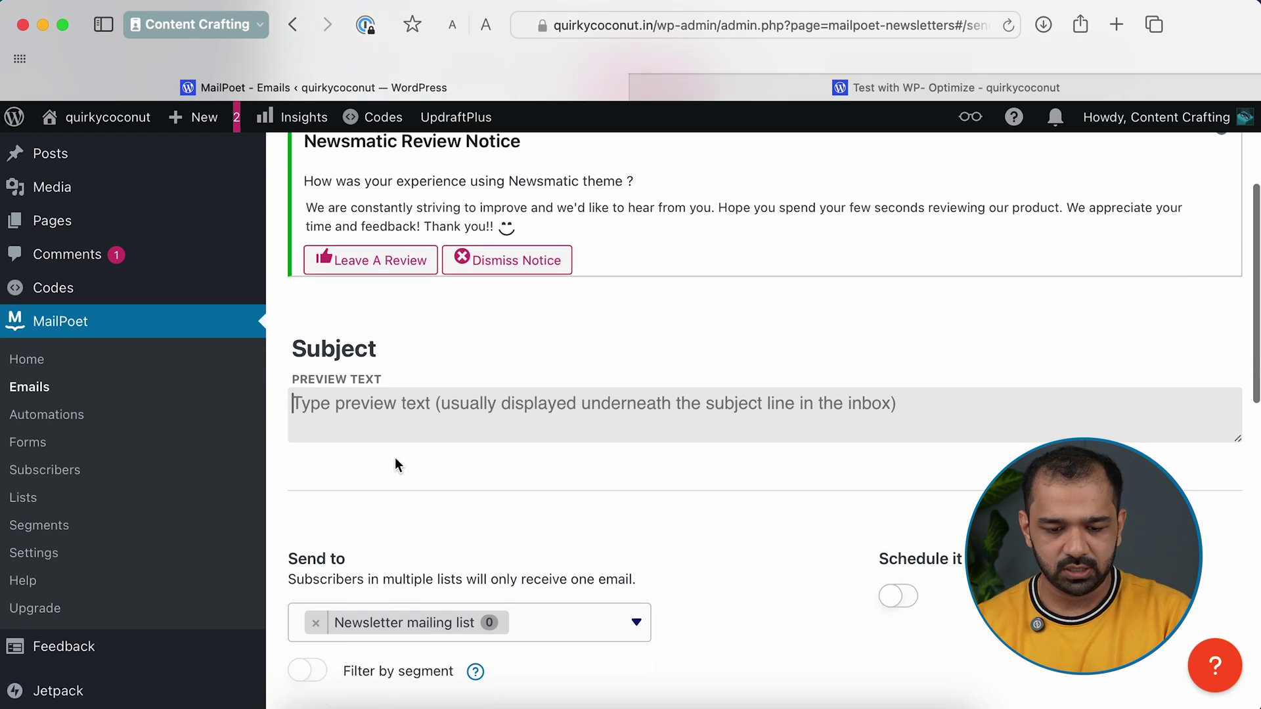